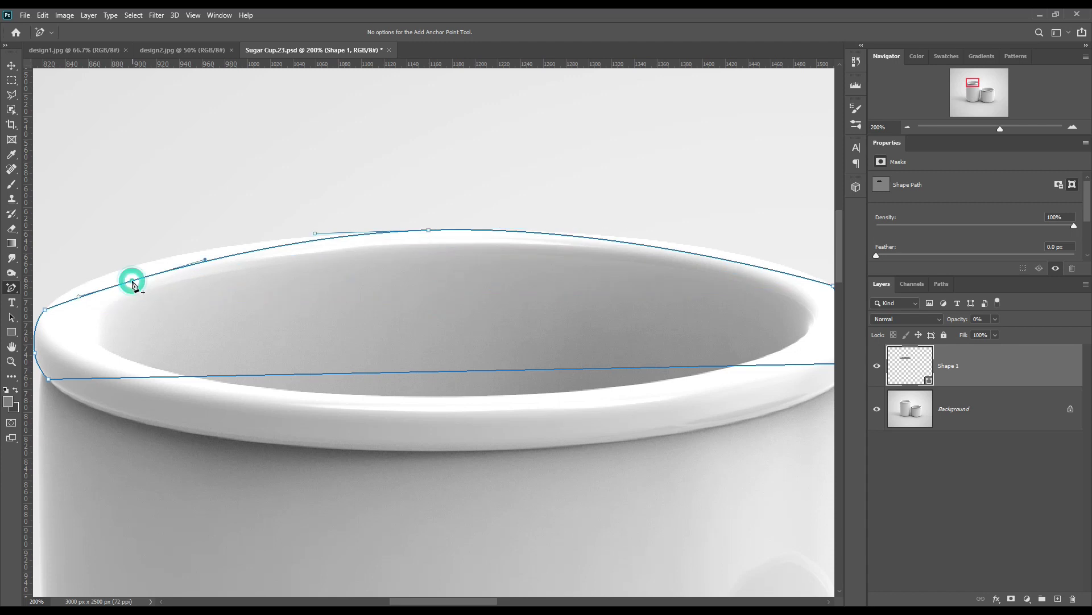
Add and adjust curved anchor points so the shape's path follows the tall cup's rim all the way around
drag(632, 333, 388, 367)
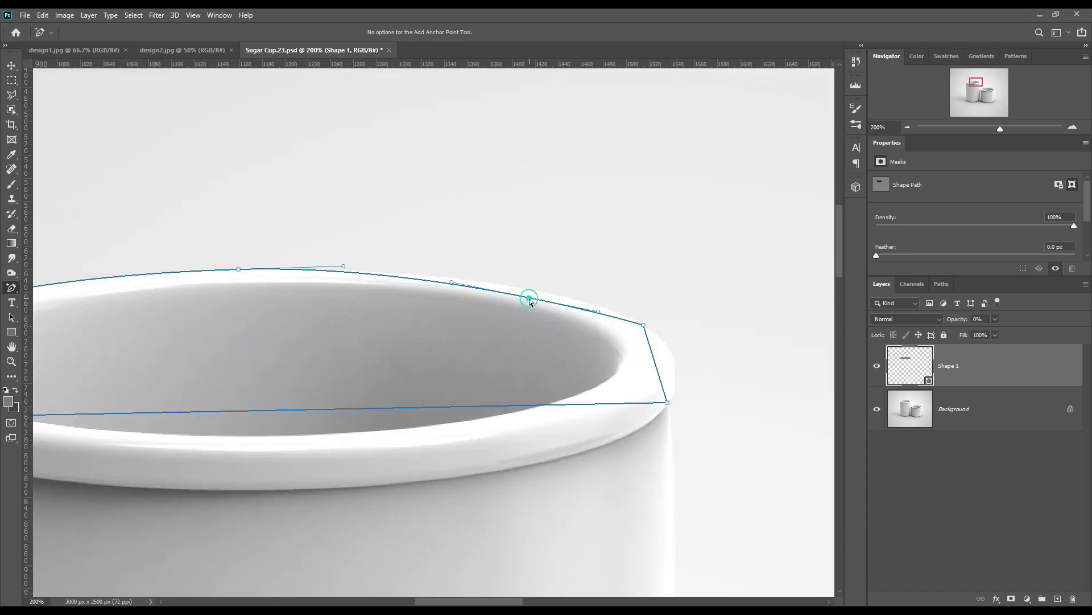
drag(654, 361, 681, 381)
drag(331, 342, 504, 272)
drag(434, 334, 435, 419)
drag(512, 318, 429, 341)
drag(628, 393, 640, 391)
drag(452, 343, 734, 316)
drag(249, 370, 327, 404)
drag(197, 214, 119, 189)
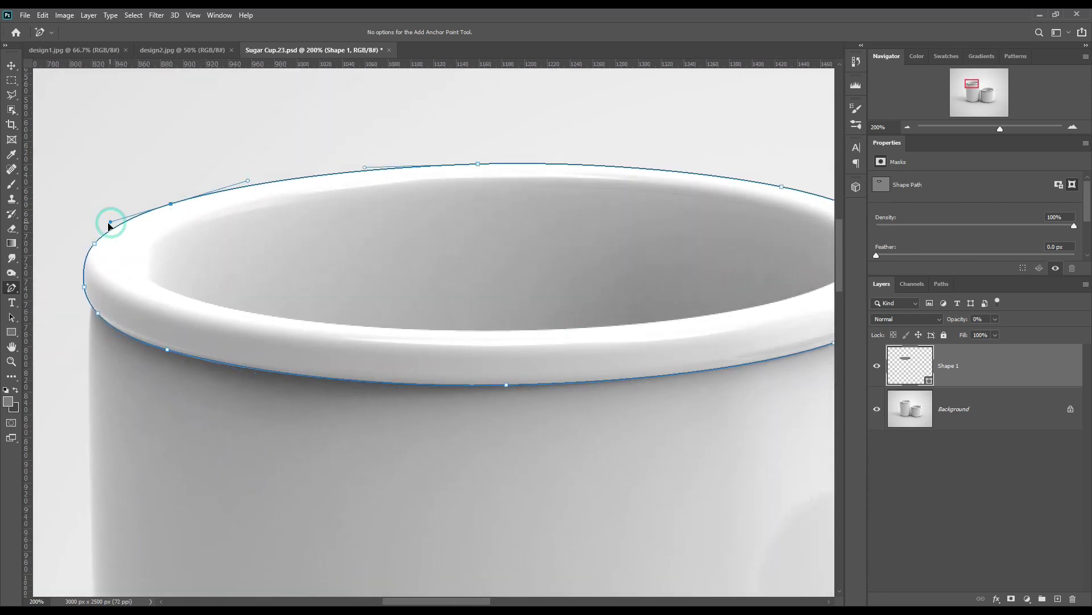
Finish the rim path and rename its layer Lid 1
key(Return)
double_click(949, 365)
text(Lid 1)
key(Return)
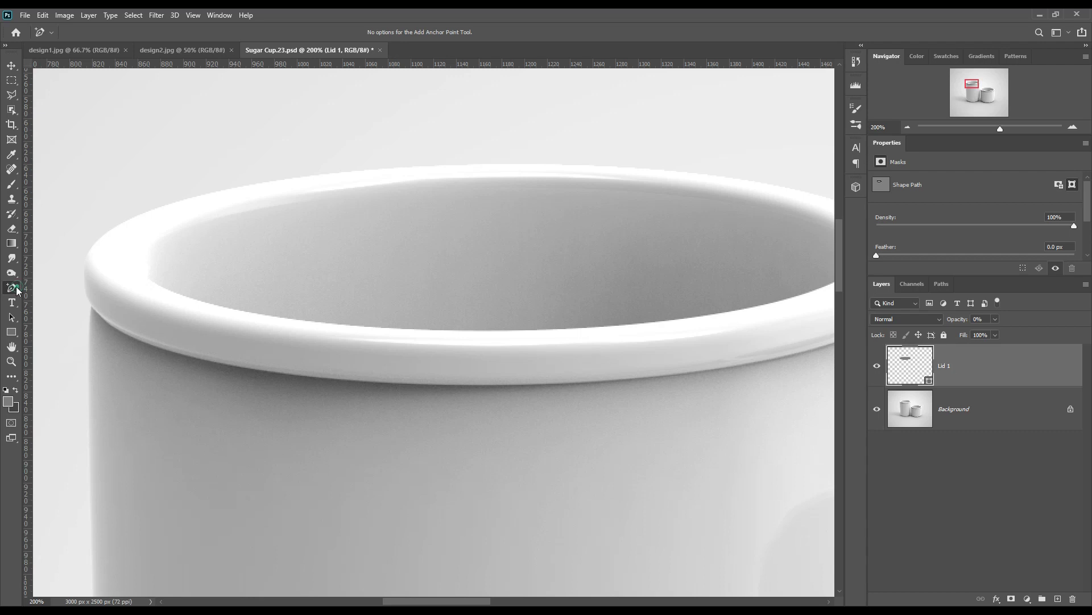
Draw a closed straight-segment Pen shape around the tall cup's body and set its layer opacity to 0%
click(105, 319)
scroll(251, 390, down, 10)
click(142, 172)
click(372, 483)
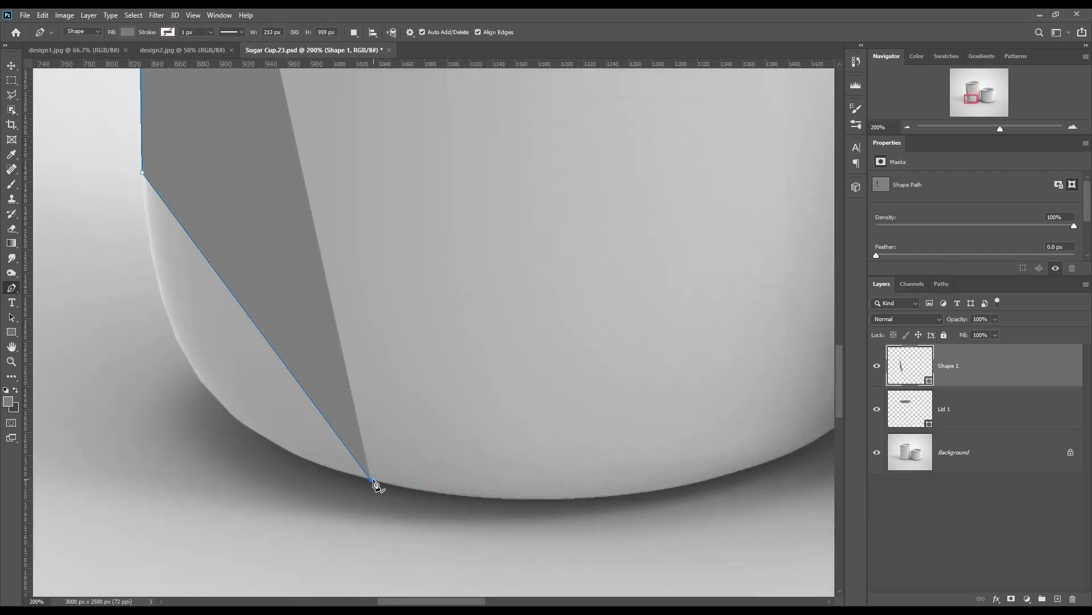
scroll(573, 459, right, 5)
scroll(530, 435, up, 10)
click(535, 370)
scroll(494, 251, up, 5)
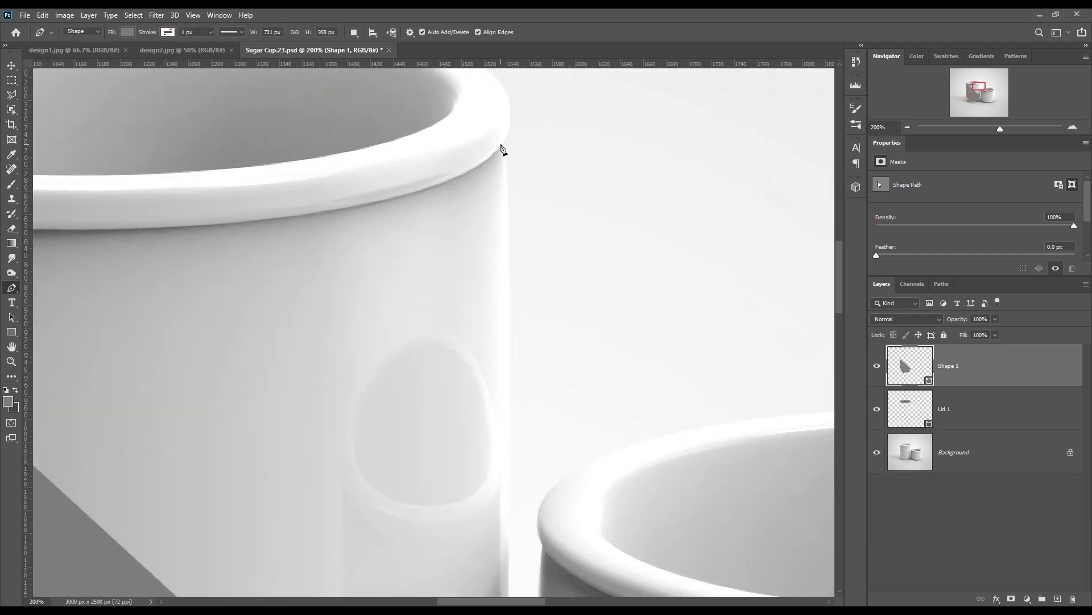
click(506, 143)
scroll(597, 261, left, 5)
key(0)
key(0)
scroll(176, 239, left, 3)
click(172, 172)
Curve the body path around the tall cup's lower-left corner with an added anchor point and adjusted handles
drag(375, 320, 399, 254)
key(plus)
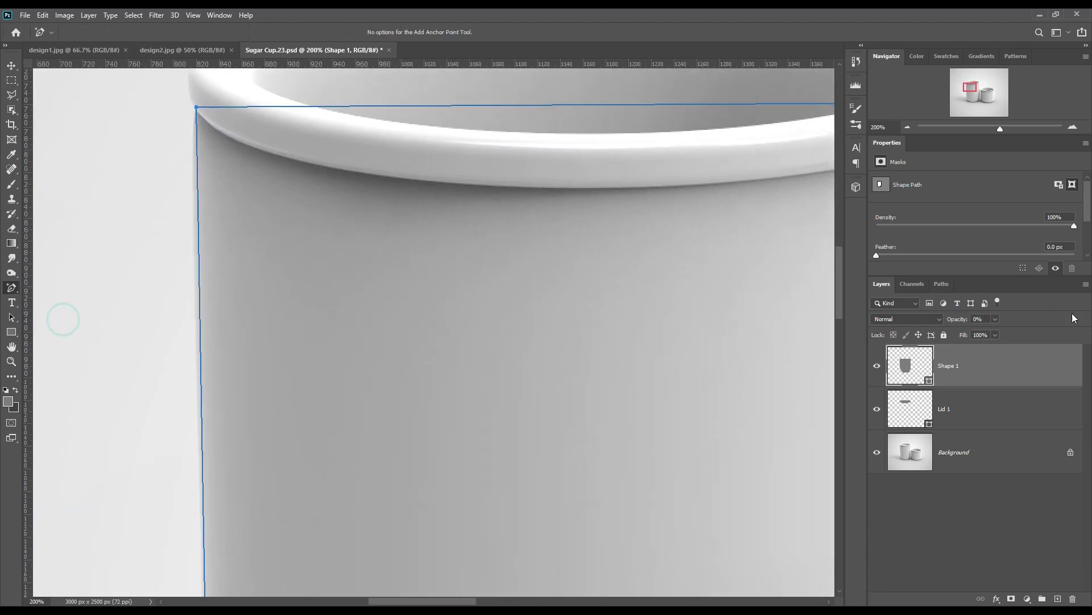
scroll(421, 273, down, 10)
scroll(421, 273, right, 2)
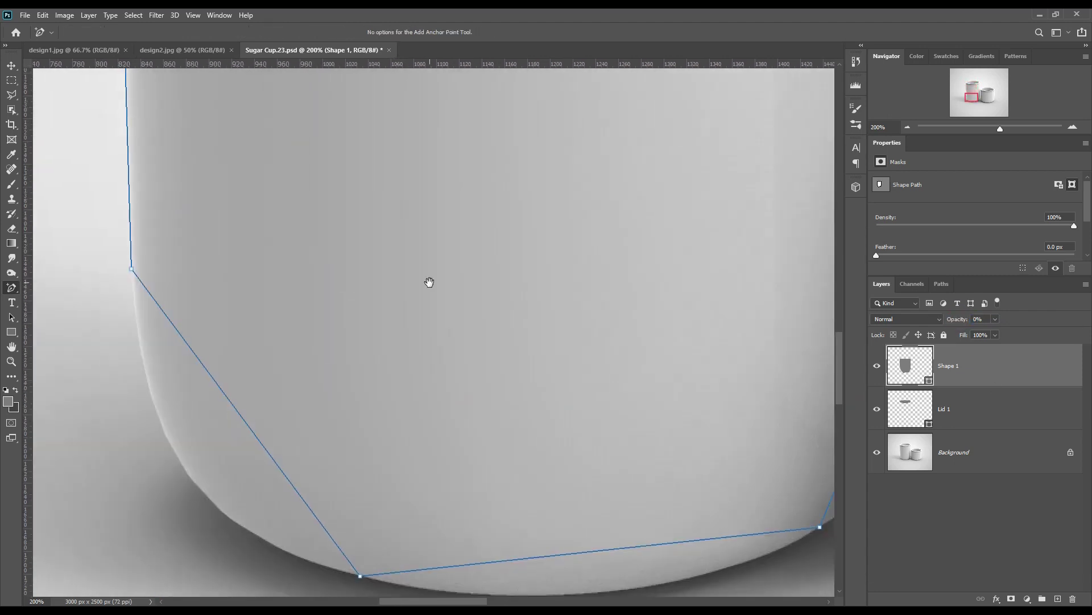
drag(249, 385, 199, 448)
drag(256, 521, 255, 530)
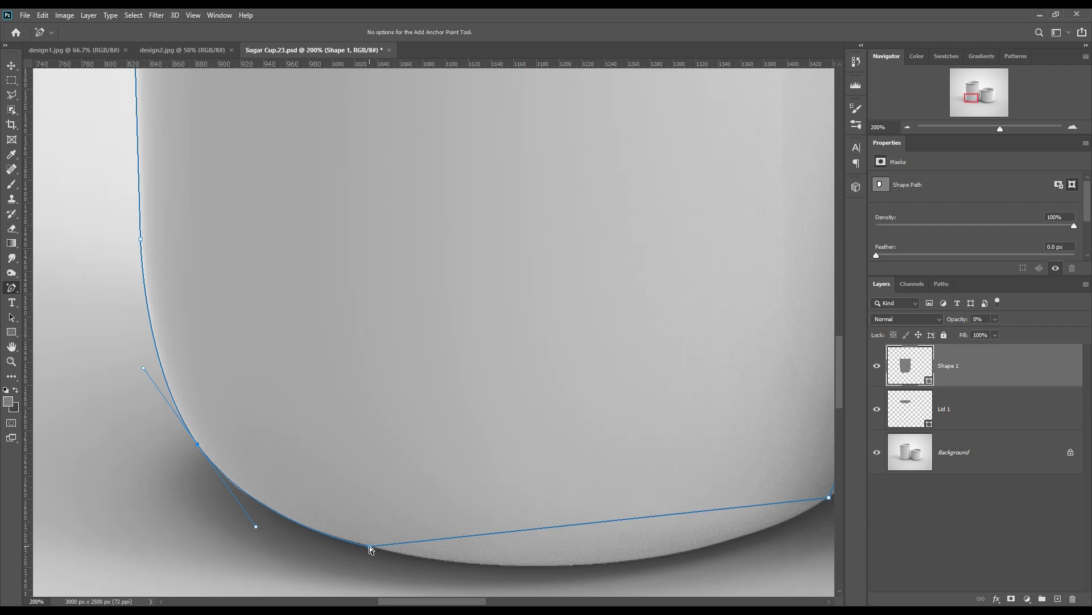
Bend the lower segment of the body path along the tall cup's base
scroll(653, 402, down, 3)
scroll(654, 402, right, 5)
drag(440, 503, 290, 520)
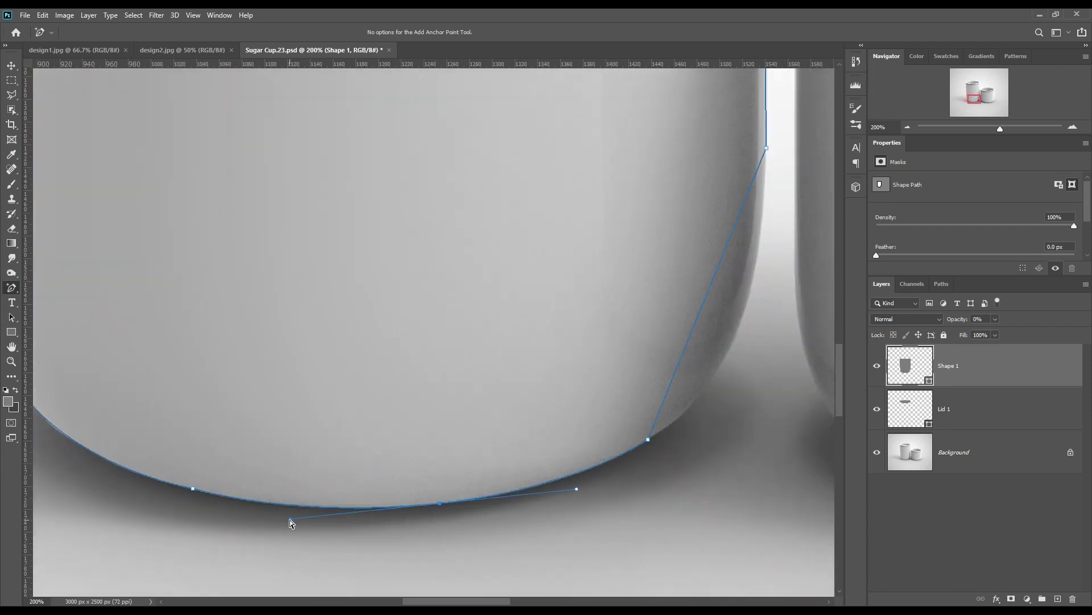
scroll(615, 444, right, 3)
scroll(615, 443, up, 1)
drag(458, 530, 463, 537)
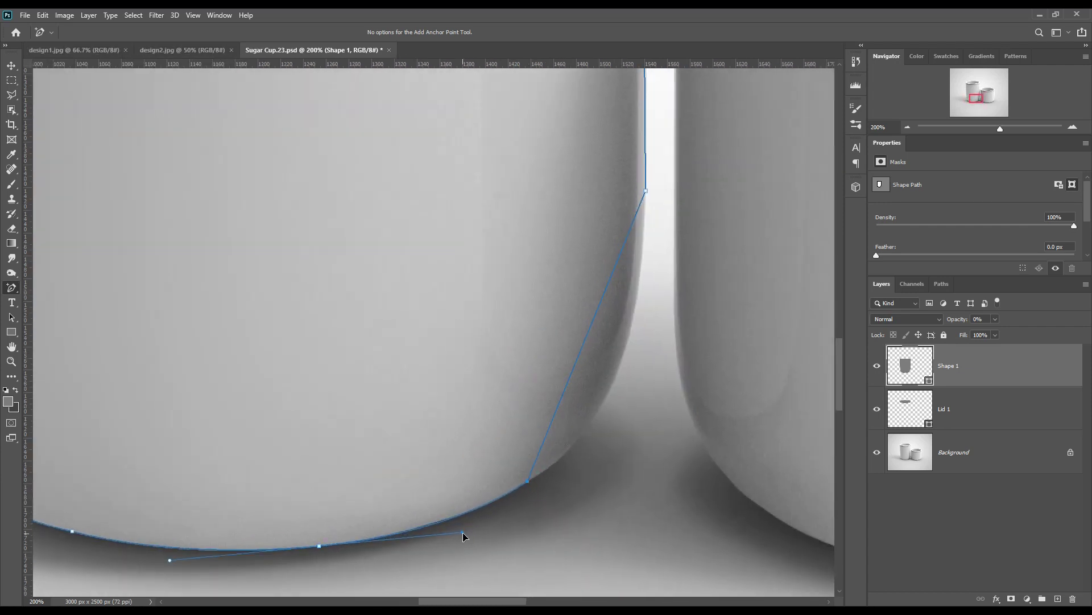
Curve the path around the tall cup's lower-right corner and fit its right side up to the rim
drag(615, 364, 586, 456)
scroll(541, 207, up, 10)
scroll(541, 207, right, 2)
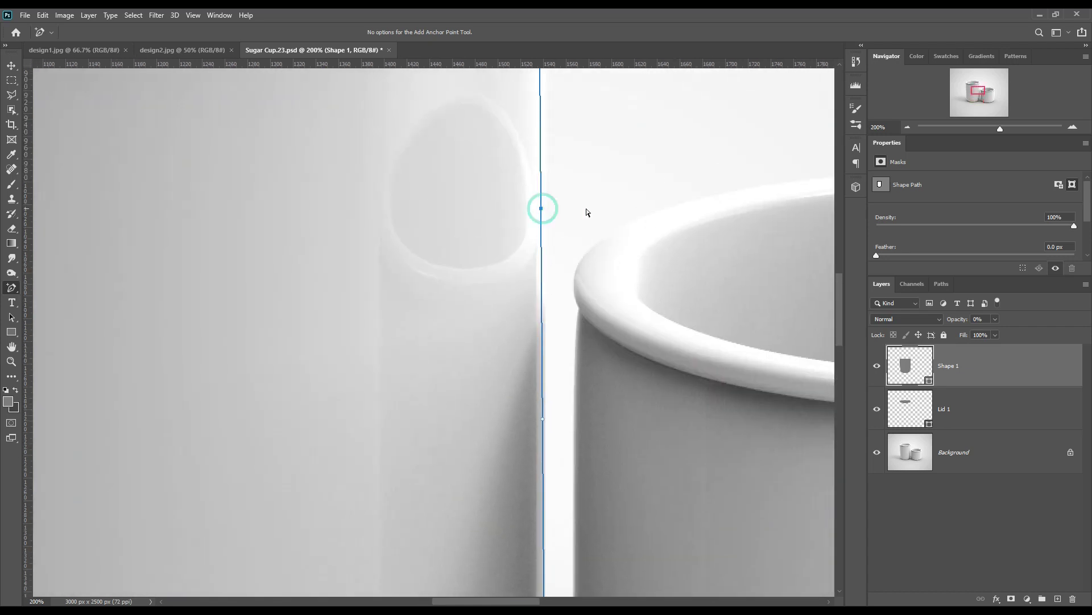
scroll(622, 269, up, 1)
scroll(559, 299, left, 3)
scroll(462, 324, down, 2)
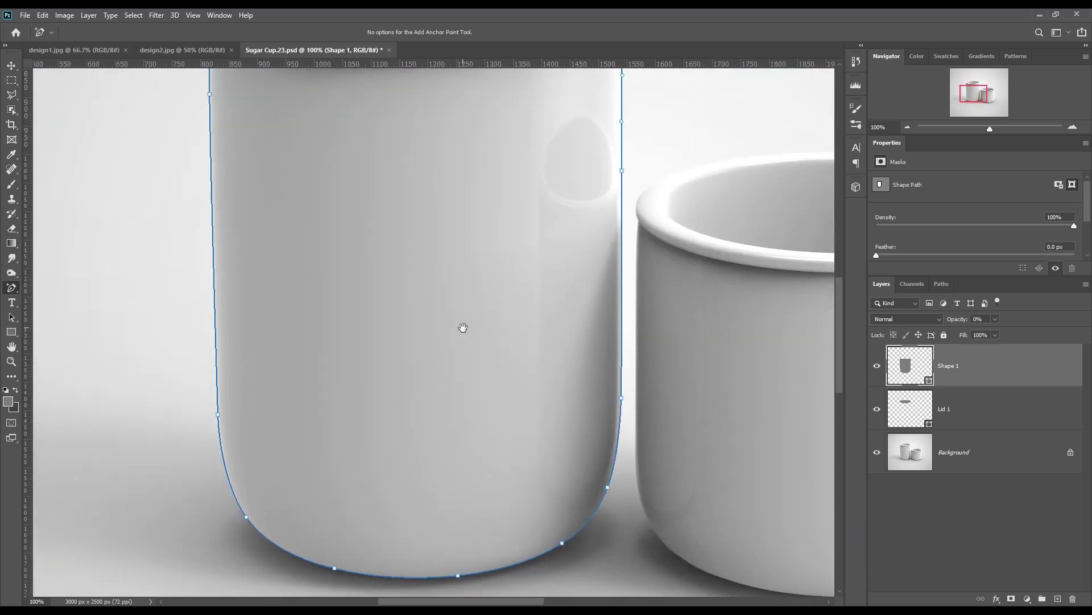
scroll(359, 414, up, 2)
scroll(402, 334, down, 5)
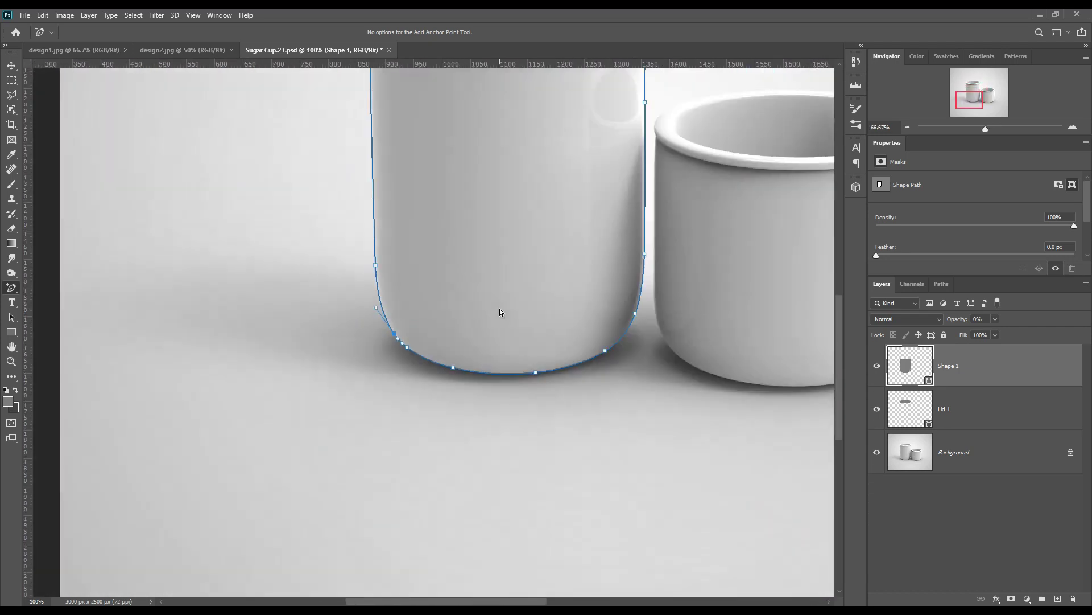
Rename the shape layer Body 1 and add a layer mask from the shape's own outline
double_click(949, 365)
text(Body 1)
key(Return)
ctrl+click(910, 365)
click(1011, 598)
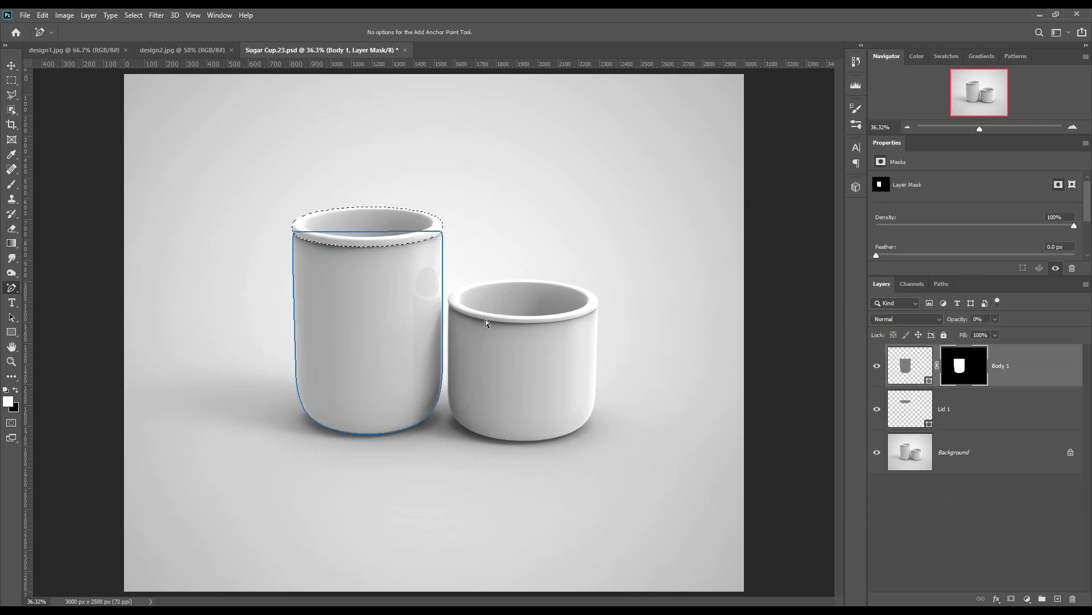
Give Body 1 a translucent red tint and paint the Lid 1 rim area out of its mask
ctrl+click(909, 409)
key(b)
click(910, 365)
key(alt+BackSpace)
drag(957, 318, 967, 319)
click(964, 366)
mouse_move(410, 227)
mouse_down()
mouse_move(288, 232)
mouse_move(439, 232)
mouse_up()
key(ctrl+d)
Change the fill of the Lid 1 shape to yellow
double_click(908, 422)
drag(907, 422, 906, 408)
key(Return)
Draw a closed four-point Pen shape over the short cup's rim, directly above the Background layer
key(v)
click(968, 452)
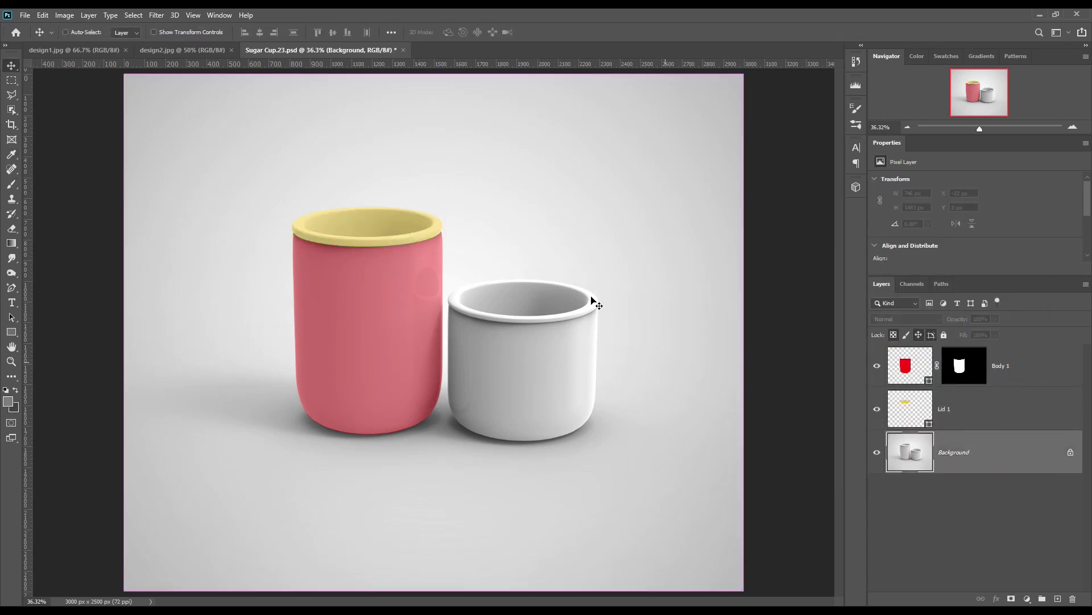
scroll(592, 297, up, 3)
scroll(415, 409, up, 2)
click(11, 287)
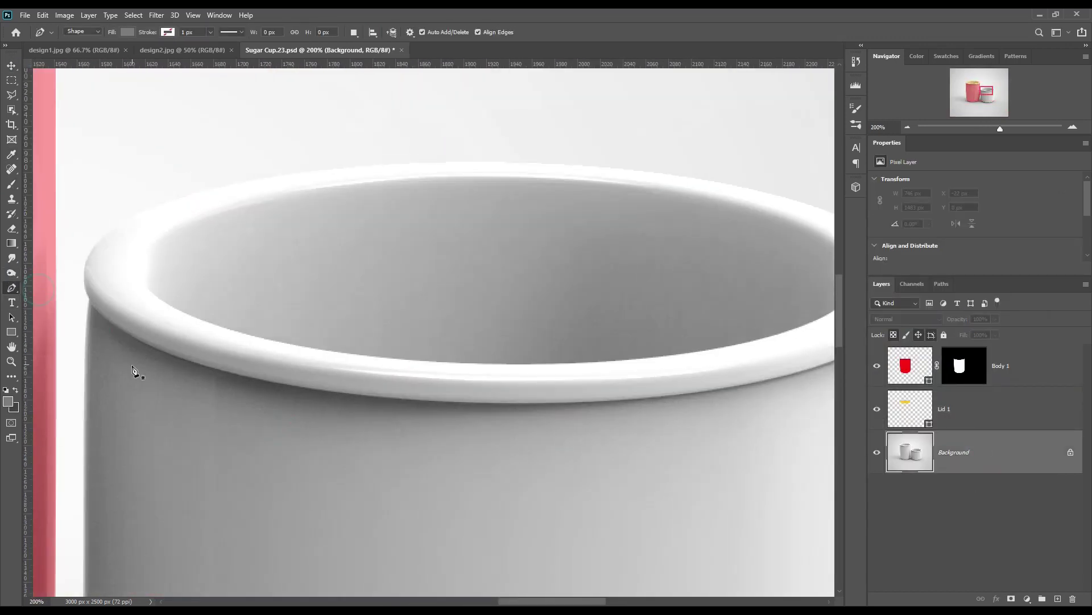
click(104, 322)
click(113, 234)
scroll(675, 241, right, 2)
click(744, 244)
click(785, 356)
scroll(785, 357, left, 5)
click(216, 321)
Set the new shape's opacity to 0% and curve its left and back edges along the short cup's rim
right_click(12, 288)
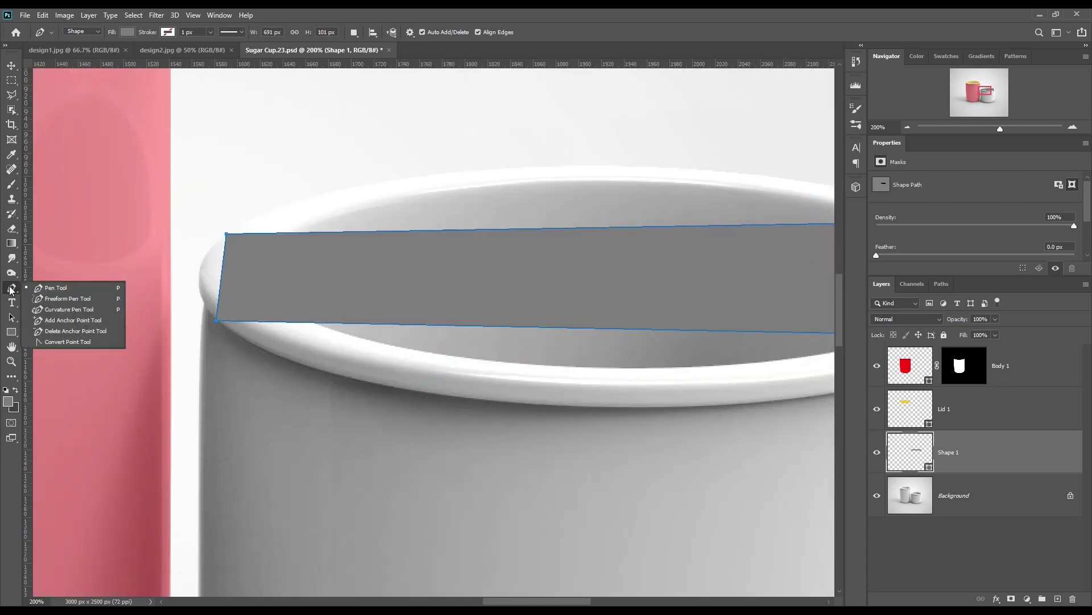
click(72, 320)
key(0)
key(0)
drag(222, 276, 200, 246)
drag(457, 248, 454, 186)
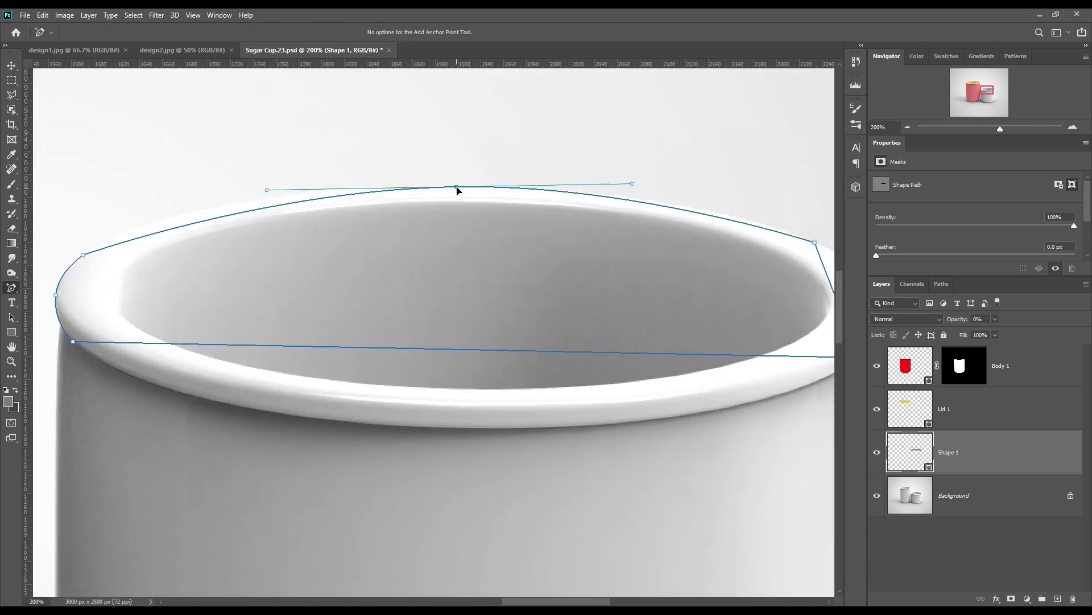
Curve the right and front edges of the path to complete the outline of the short cup's rim
click(127, 237)
scroll(622, 292, right, 5)
click(613, 289)
drag(622, 293, 663, 299)
scroll(512, 212, left, 5)
scroll(512, 212, down, 2)
drag(426, 344, 540, 345)
click(130, 305)
Draw a closed straight-segment Pen shape around the short cup's body
key(ctrl+0)
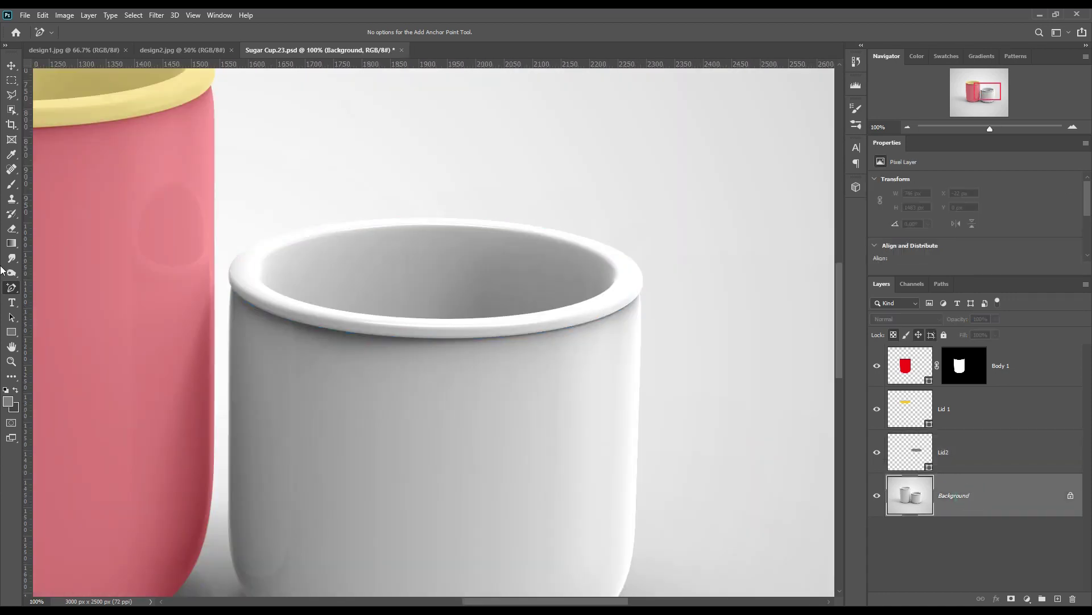
key(p)
scroll(394, 337, up, 3)
scroll(294, 351, down, 5)
scroll(294, 351, right, 5)
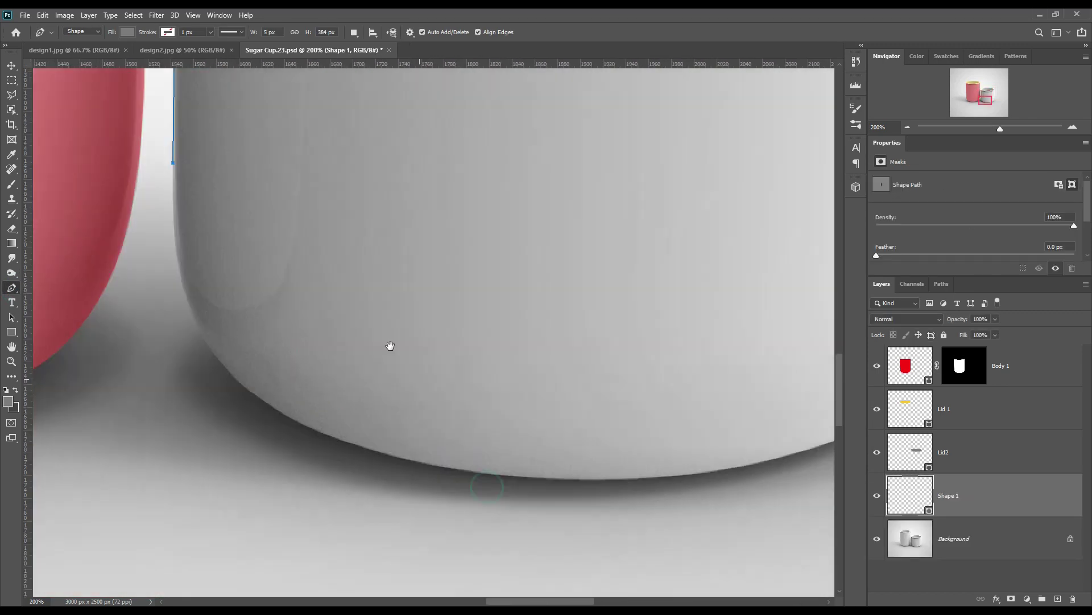
click(520, 466)
scroll(512, 377, up, 3)
click(538, 394)
scroll(538, 395, left, 8)
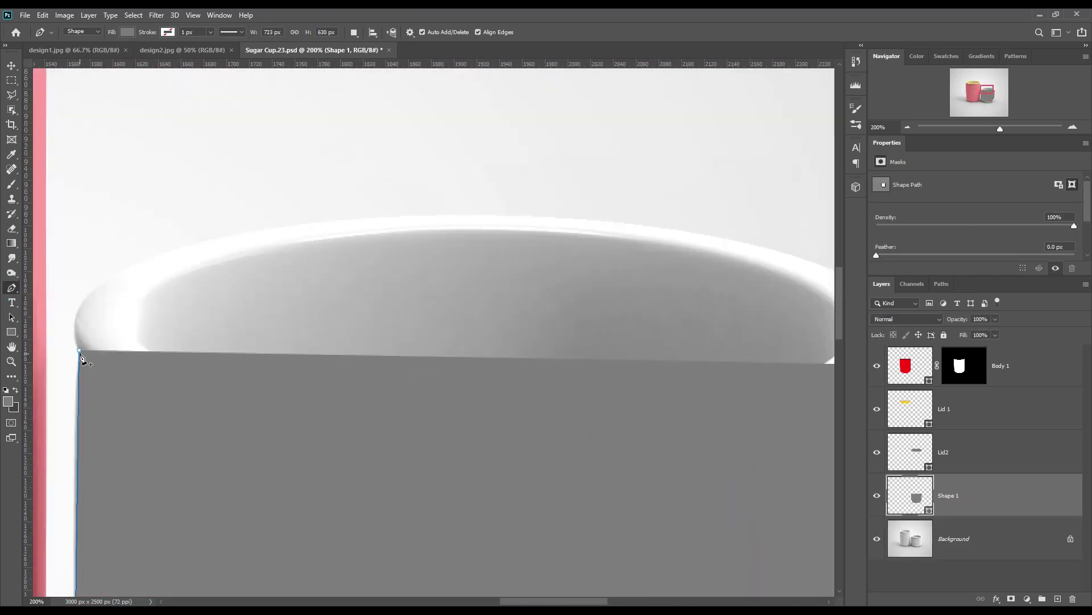
Set the short cup's body shape to 0% opacity and curve its path around the lower-left corner
scroll(342, 284, down, 8)
key(0)
key(0)
drag(424, 269, 477, 379)
drag(319, 450, 265, 480)
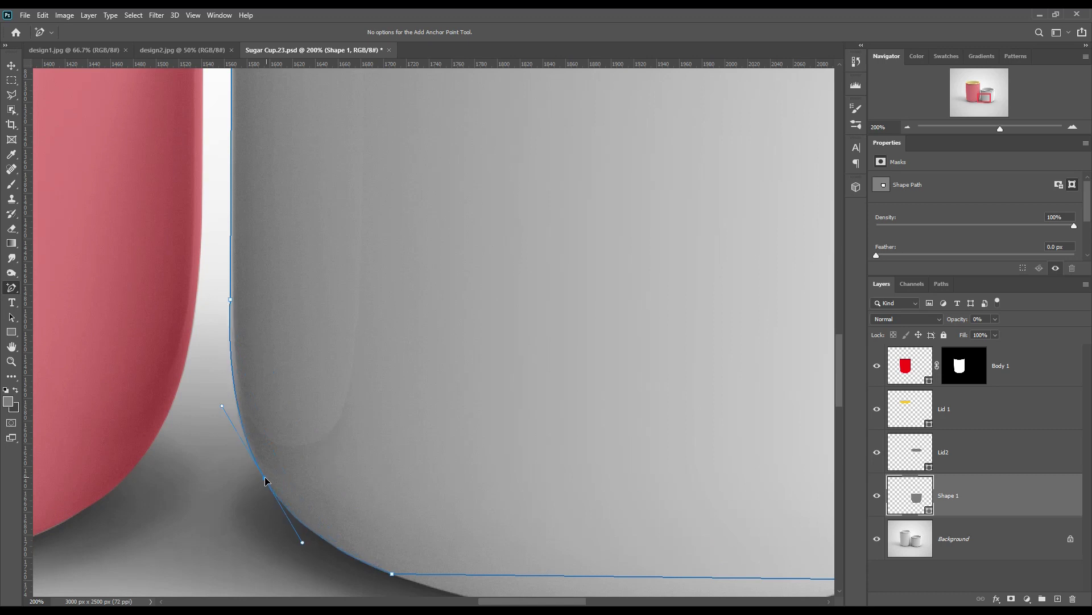
drag(222, 414, 310, 554)
Bend the lower segment of the path along the short cup's base and fine-tune its handles
scroll(455, 410, down, 5)
scroll(455, 410, right, 4)
click(504, 404)
drag(504, 406, 499, 443)
drag(378, 441, 344, 441)
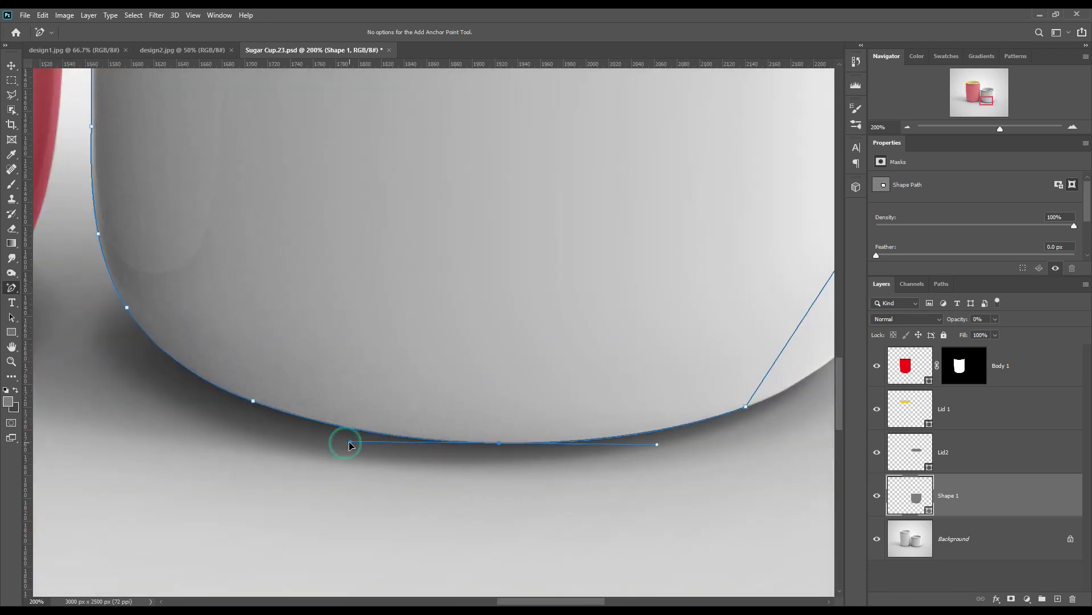
drag(173, 377, 168, 378)
drag(350, 441, 342, 444)
Curve the path around the short cup's lower-right corner and fit its right side up to the rim
scroll(433, 330, right, 5)
click(560, 302)
drag(564, 309, 588, 345)
scroll(608, 334, up, 10)
scroll(608, 335, right, 3)
click(481, 275)
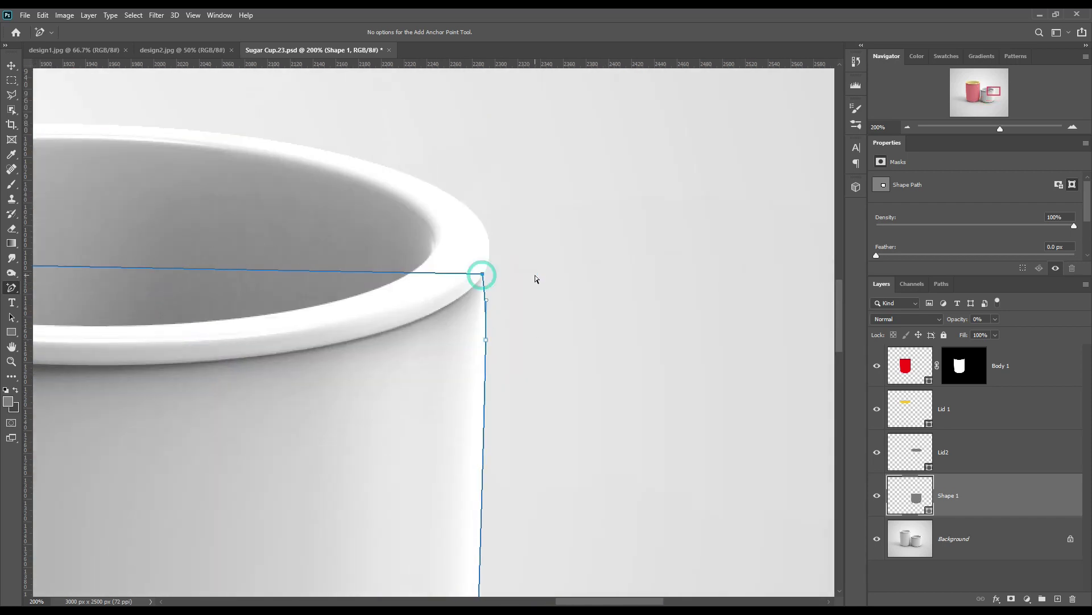
scroll(429, 394, down, 3)
scroll(429, 394, left, 2)
Add a layer mask from the short cup's body path and rename the layer Body 2
key(ctrl+1)
key(ctrl+Return)
click(1012, 598)
double_click(1001, 495)
text(Body 2)
key(Return)
Raise the opacity of Body 2 and paint the short cup's rim area out of its mask
drag(958, 319, 963, 311)
click(964, 495)
key(b)
mouse_move(110, 215)
mouse_down()
mouse_move(220, 227)
mouse_move(502, 215)
mouse_up()
key(ctrl+d)
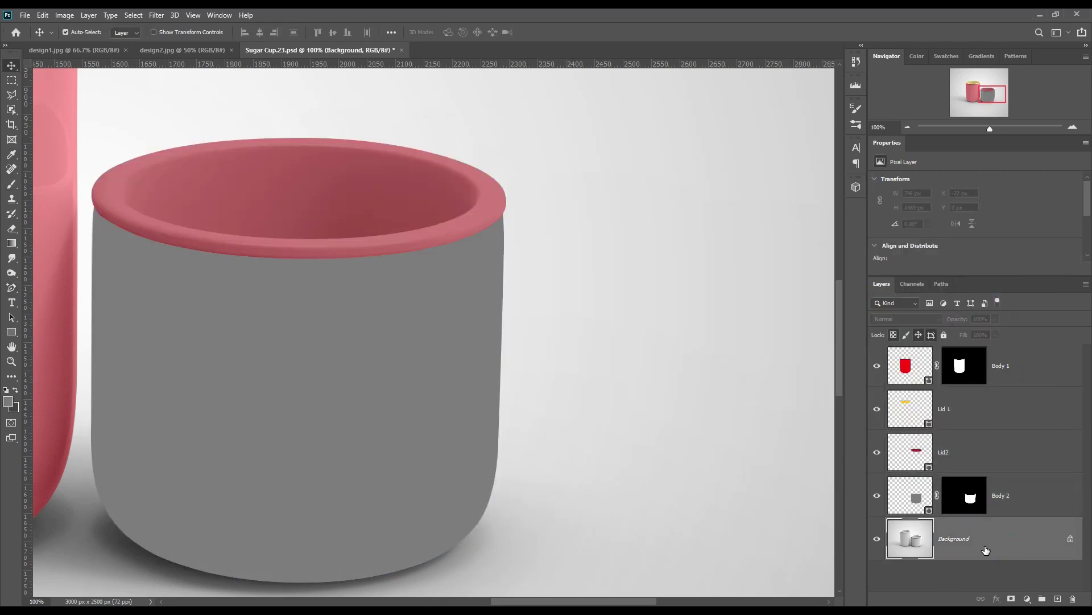
key(ctrl+0)
click(1025, 498)
key(ctrl+alt+a)
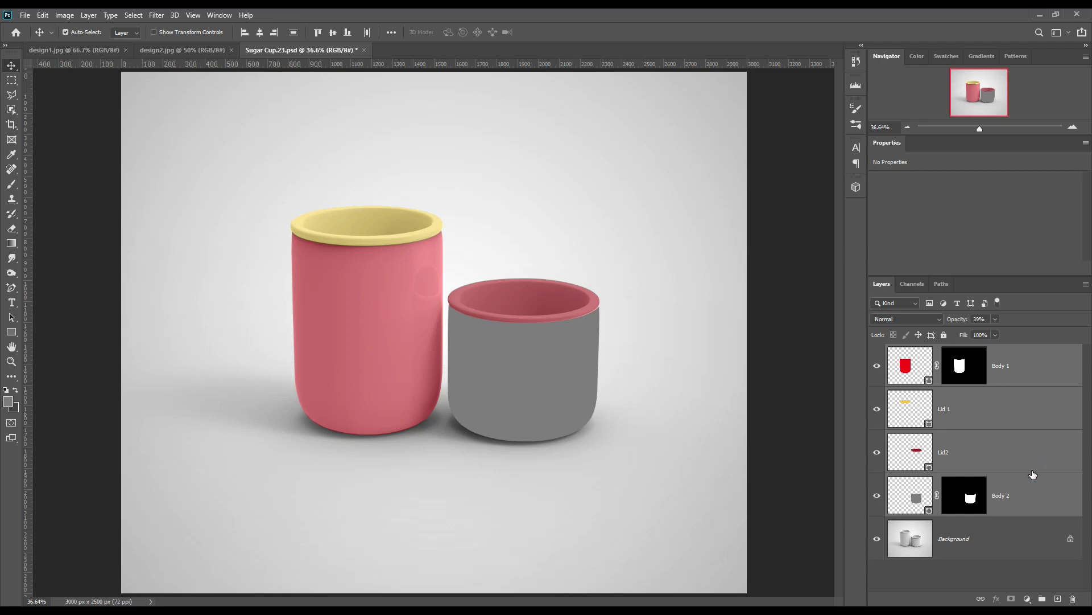
click(1033, 472)
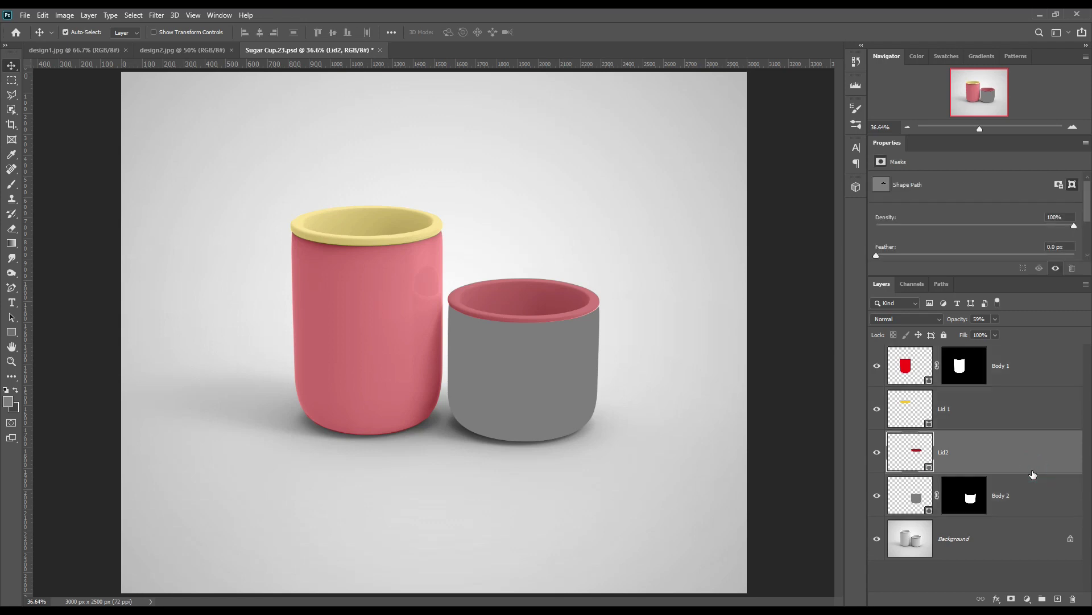
drag(1032, 474, 1045, 597)
key(ctrl+z)
Group the Body 1, Lid 1, Lid2 and Body 2 layers
click(1006, 501)
shift+click(1007, 366)
drag(1007, 366, 1043, 598)
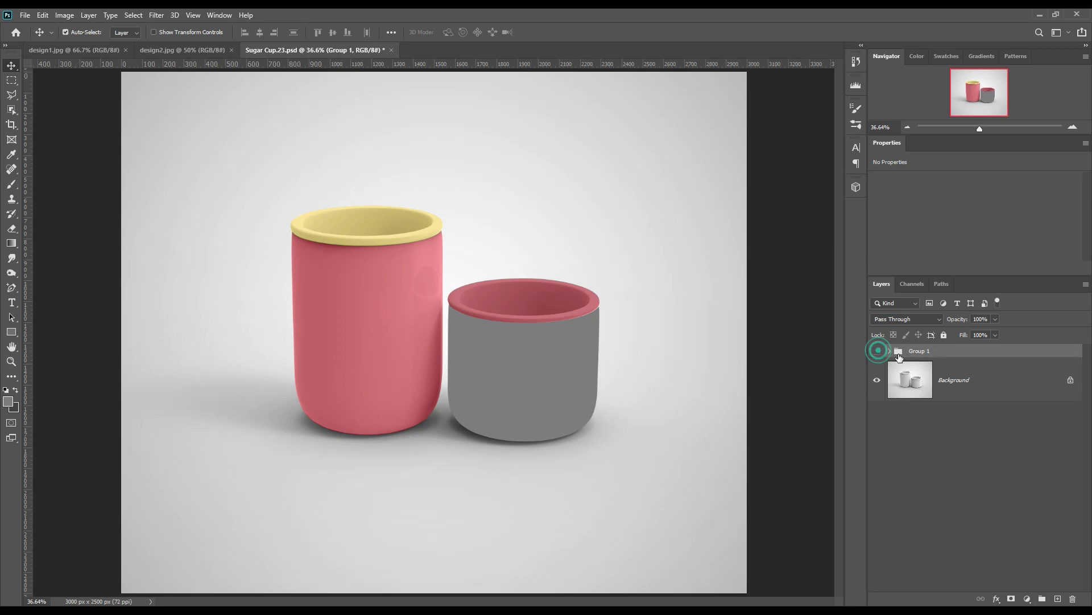
Hide the layer group and rename it Object ID
click(877, 351)
double_click(919, 350)
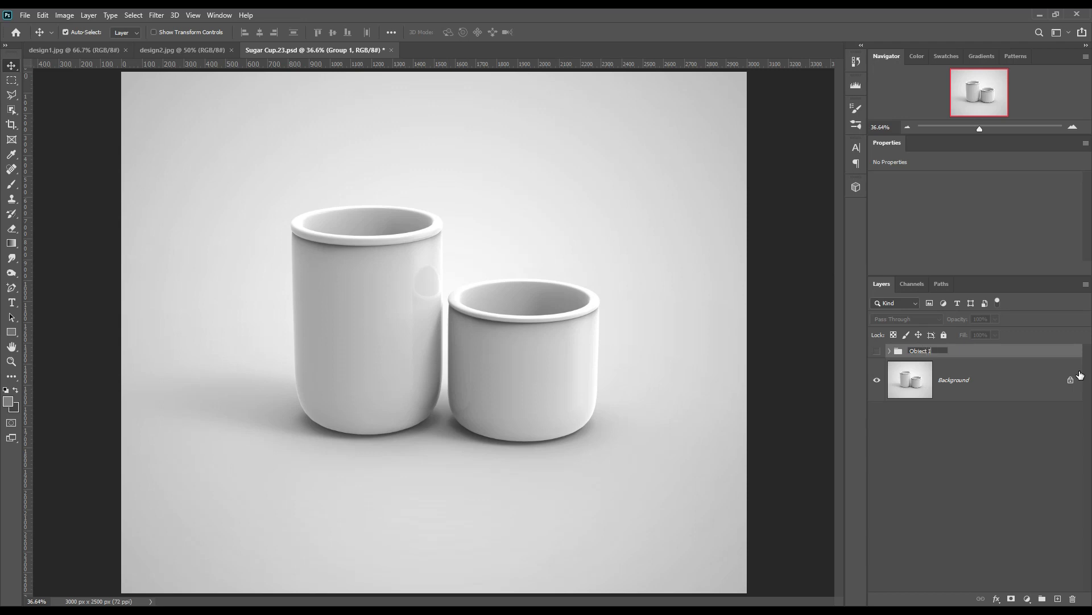
key(Return)
Draw a rectangle about 863 by 1060 px over the tall cup, directly above the Background, and fill it with bright red
click(985, 381)
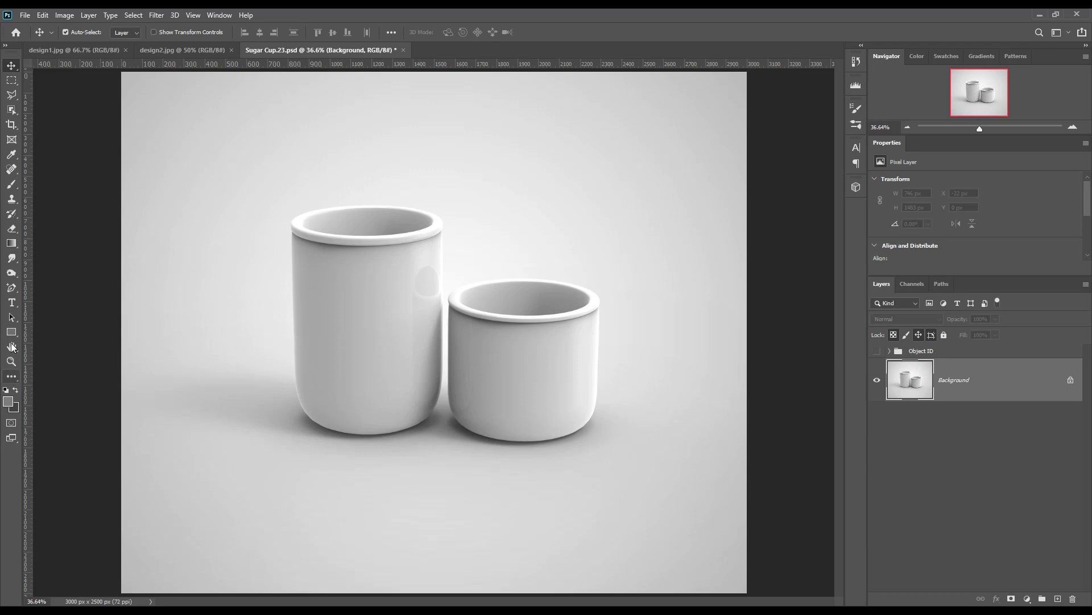
click(11, 332)
drag(286, 224, 466, 444)
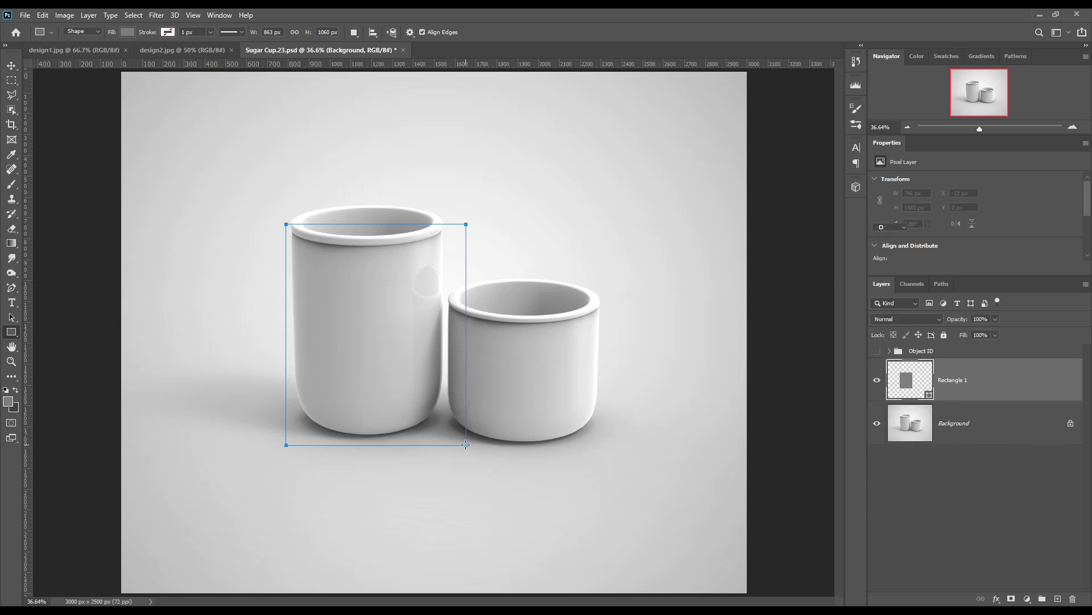
double_click(929, 396)
click(865, 310)
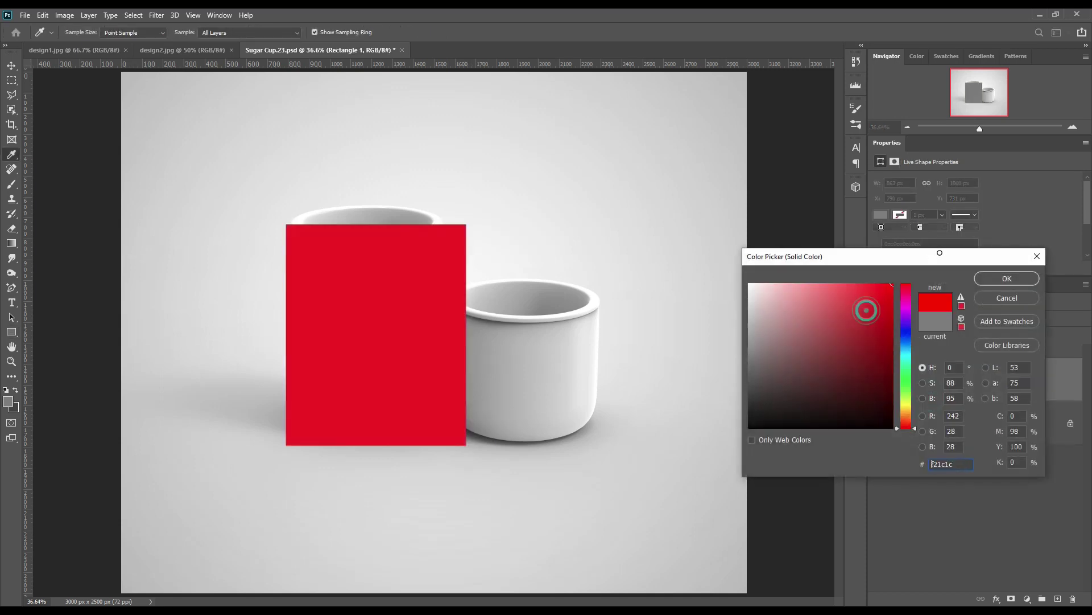
click(1006, 277)
Convert the red rectangle layer to a smart object and set its opacity to 45%
right_click(996, 385)
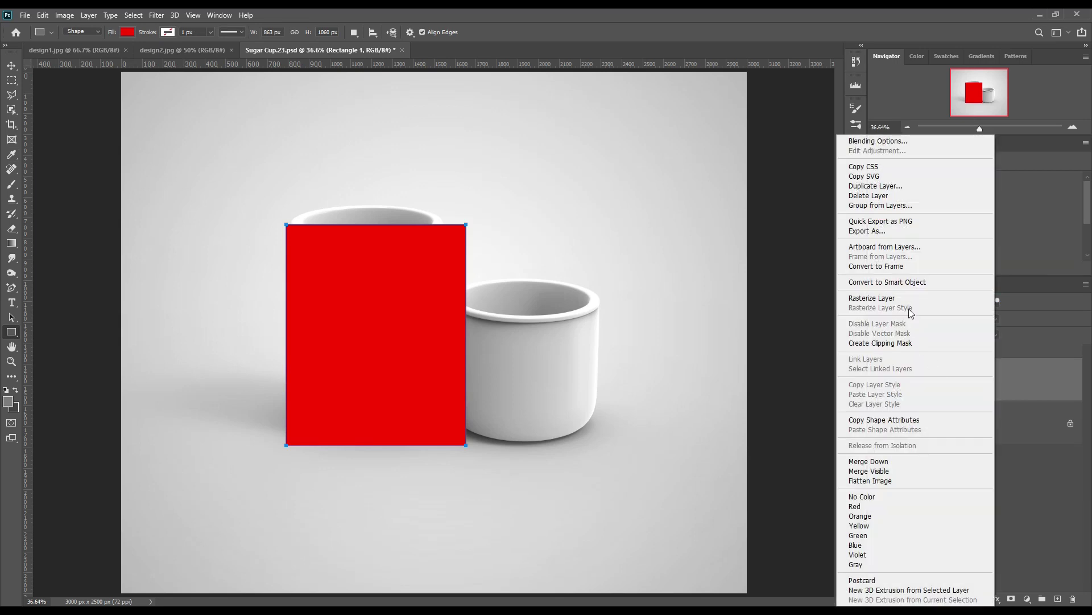
click(898, 283)
drag(963, 318, 928, 324)
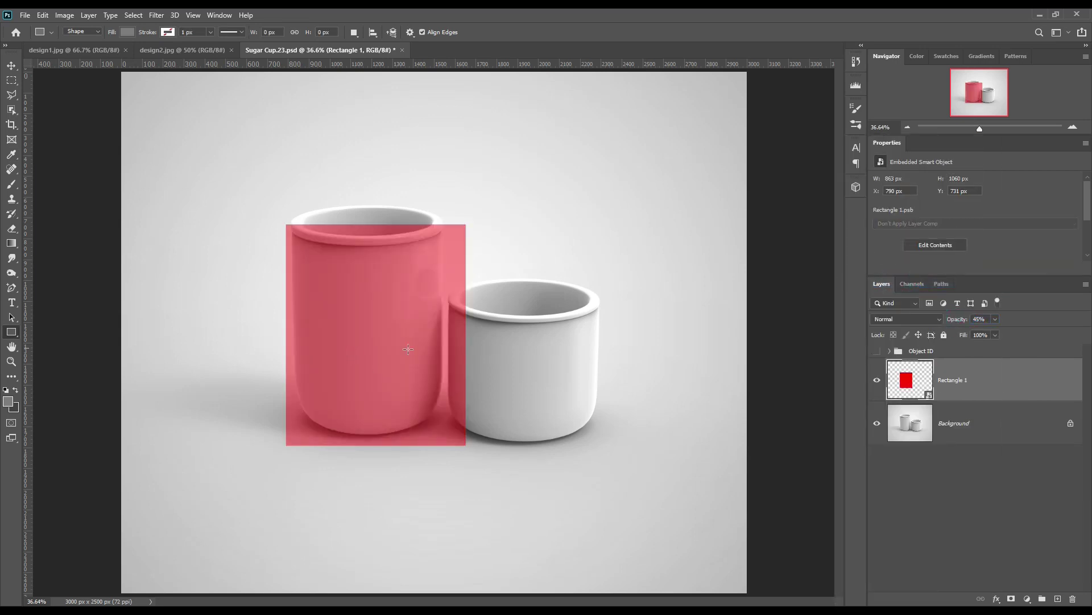
Shift the red smart object left over the tall cup until its X position is 754 px
click(11, 65)
key(Left)
key(Left)
key(Left)
key(Left)
key(Left)
key(Left)
key(Left)
key(Left)
key(Left)
key(Left)
key(Left)
key(Left)
key(Left)
key(Left)
key(Left)
key(Left)
key(Left)
key(Left)
key(Left)
key(Left)
key(Left)
key(Left)
key(Left)
key(Left)
key(Left)
key(Left)
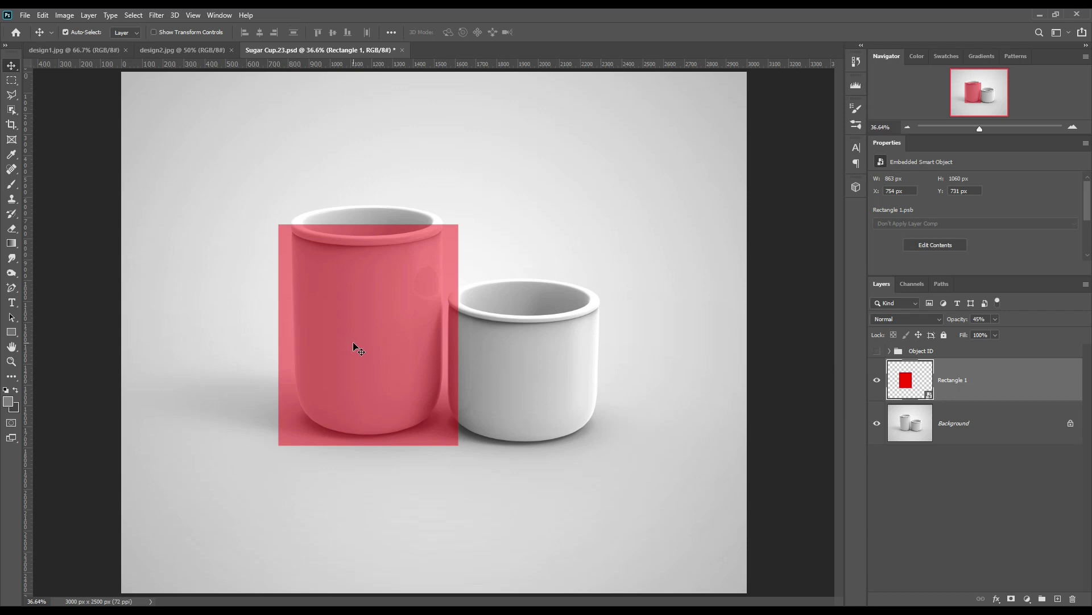
Free-transform the red smart object, narrowing it evenly from both sides to about 776 px wide
key(ctrl+t)
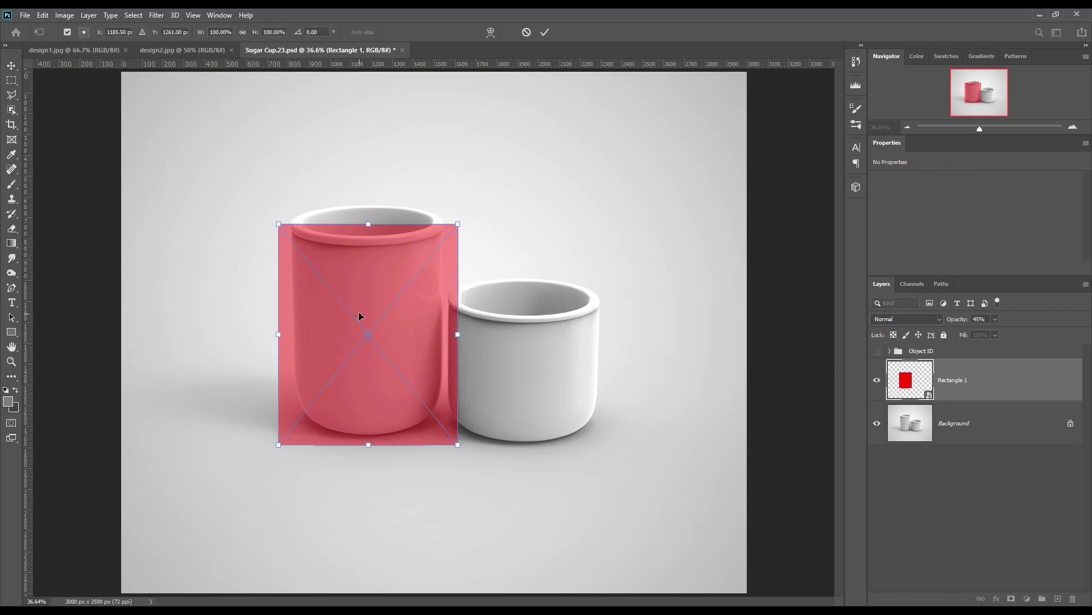
right_click(347, 279)
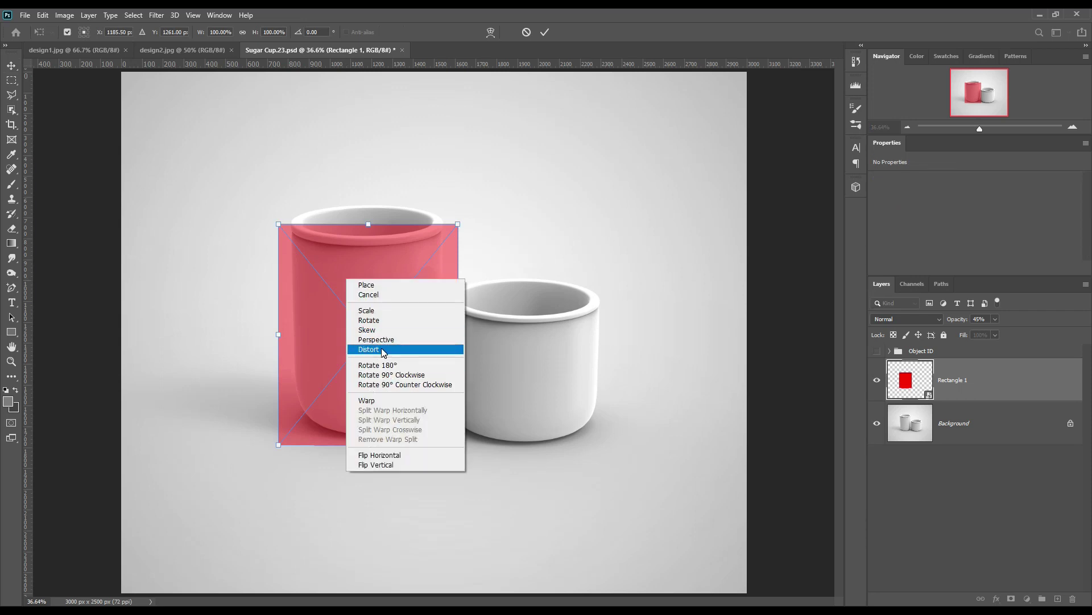
click(334, 277)
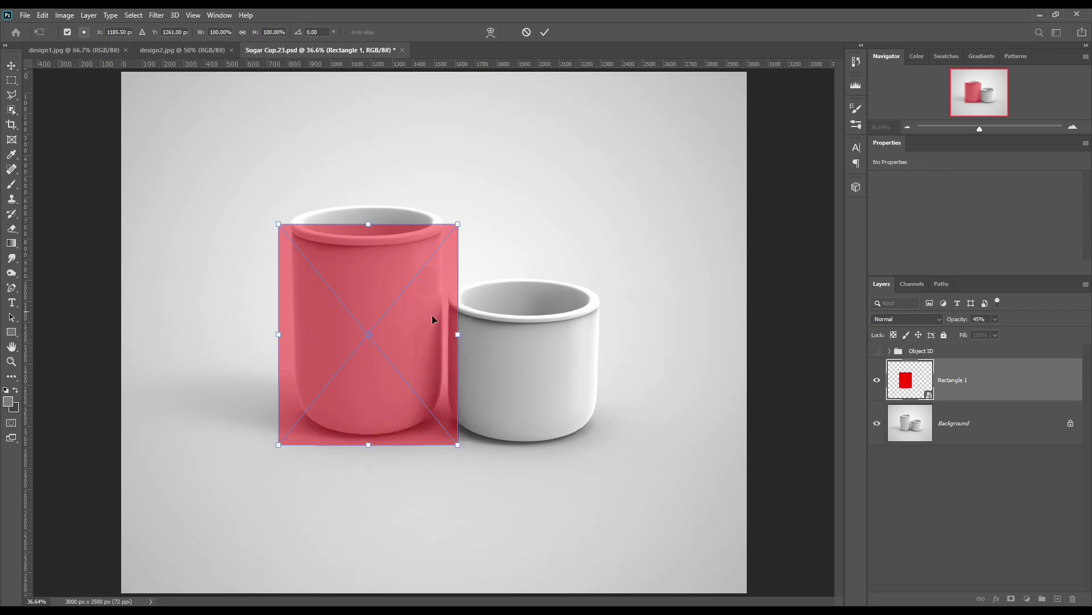
drag(460, 334, 450, 334)
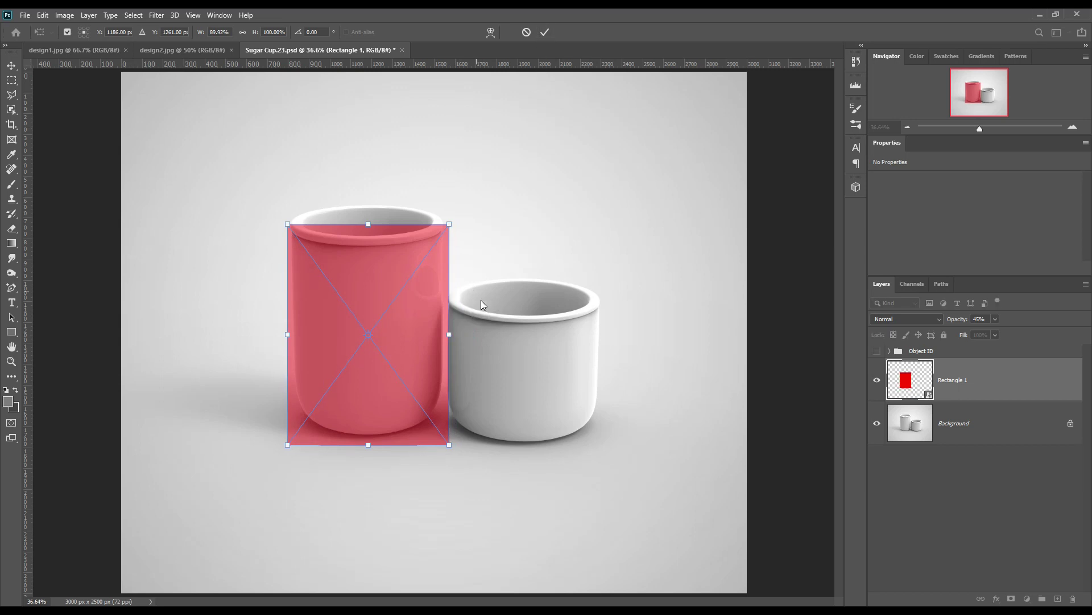
click(546, 29)
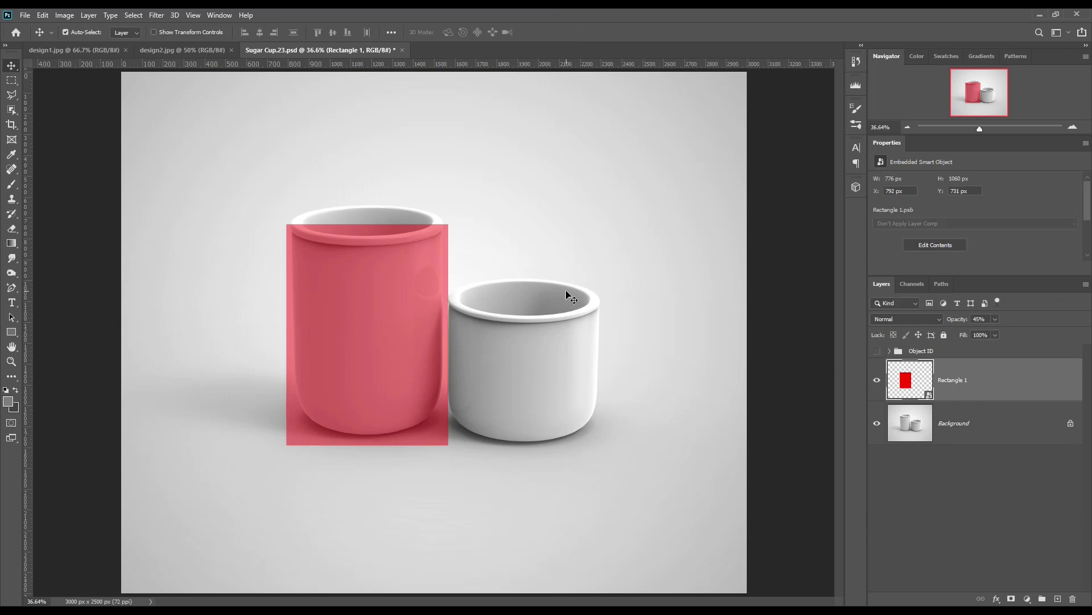
Nudge the red smart object up and slightly left to X 789 px, Y 710 px
key(Up)
key(Up)
key(Up)
key(Up)
key(Up)
key(Up)
key(Up)
key(Up)
key(Up)
key(Up)
key(Up)
key(Up)
key(Up)
key(Up)
key(Up)
key(Up)
key(Up)
key(Up)
key(Up)
key(Up)
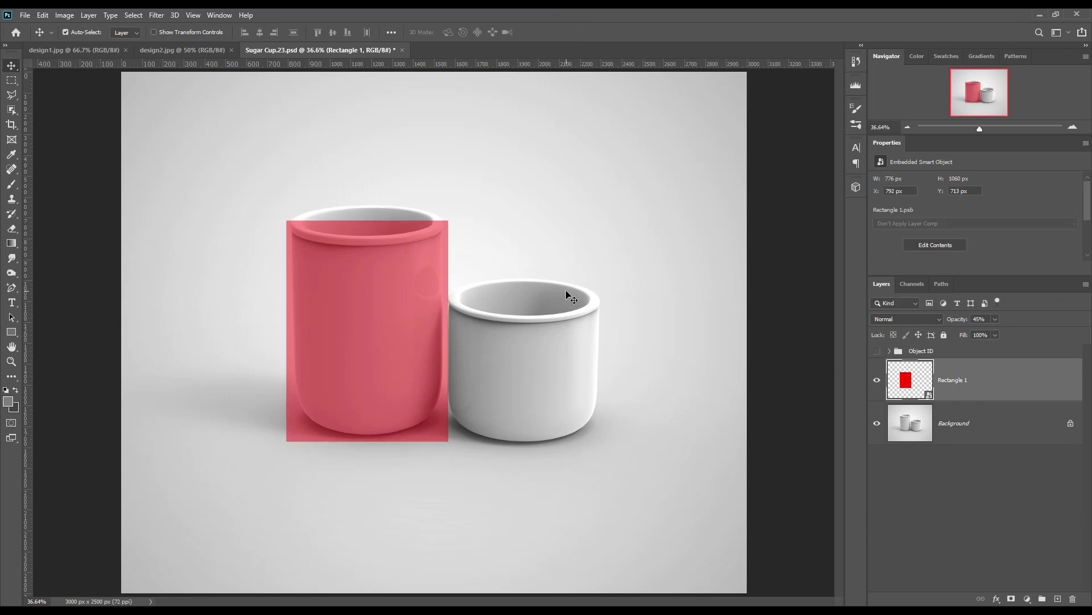
key(Left)
key(Left)
key(Left)
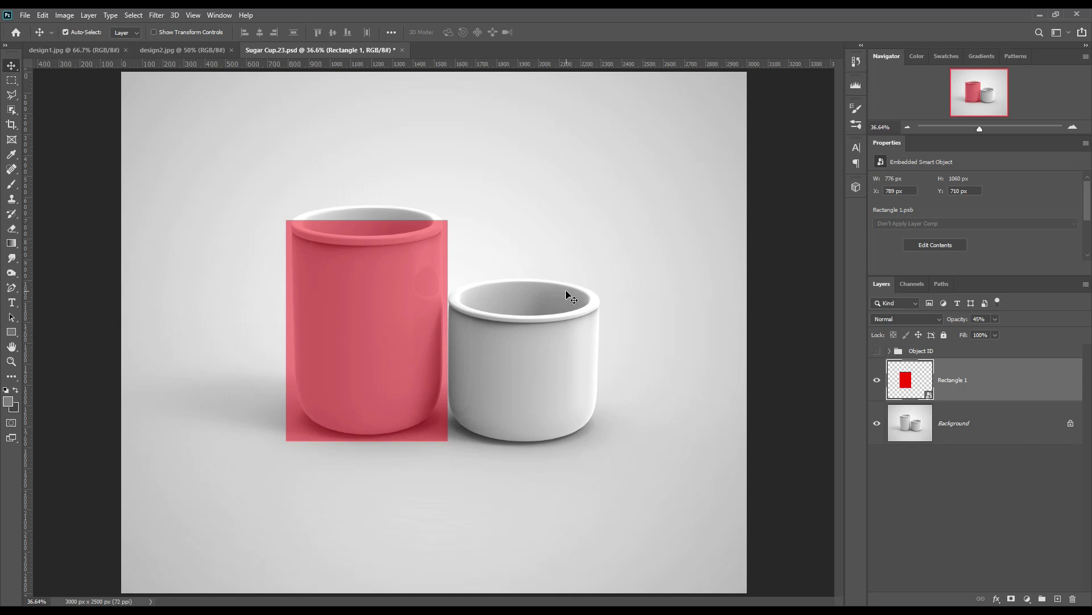
Warp the red smart object with the Arch style and a bend of about -22.1% to follow the tall cup's rim curve
key(ctrl+t)
right_click(387, 237)
click(418, 363)
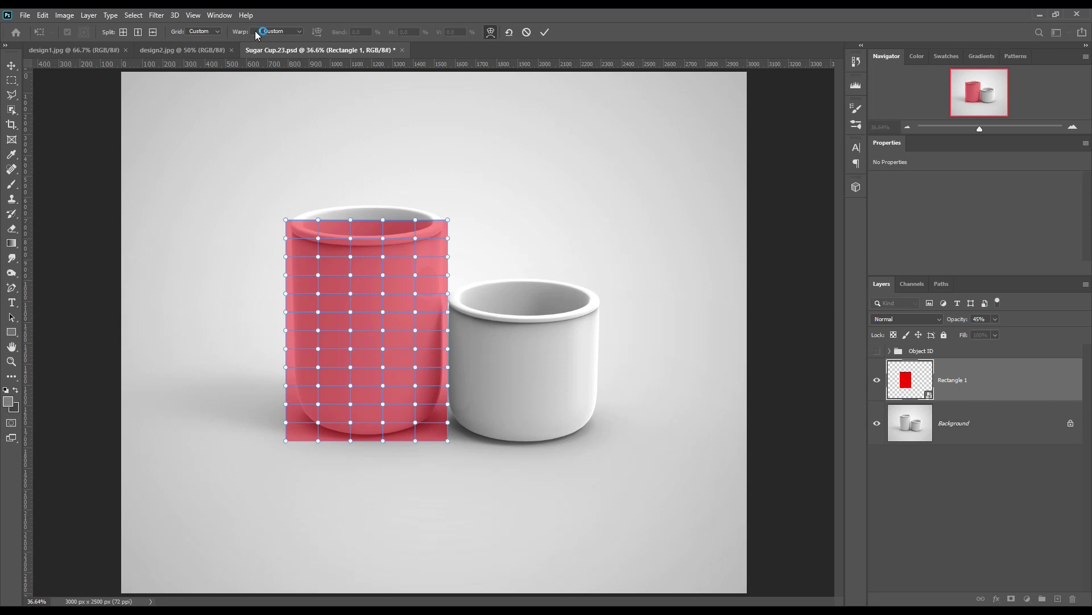
click(215, 32)
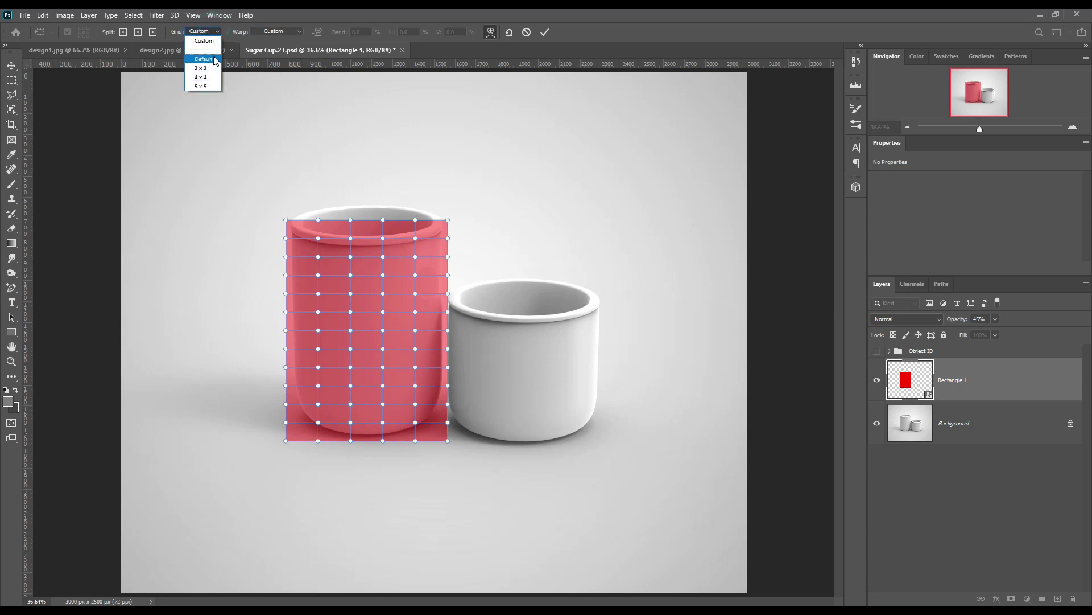
click(213, 48)
click(299, 32)
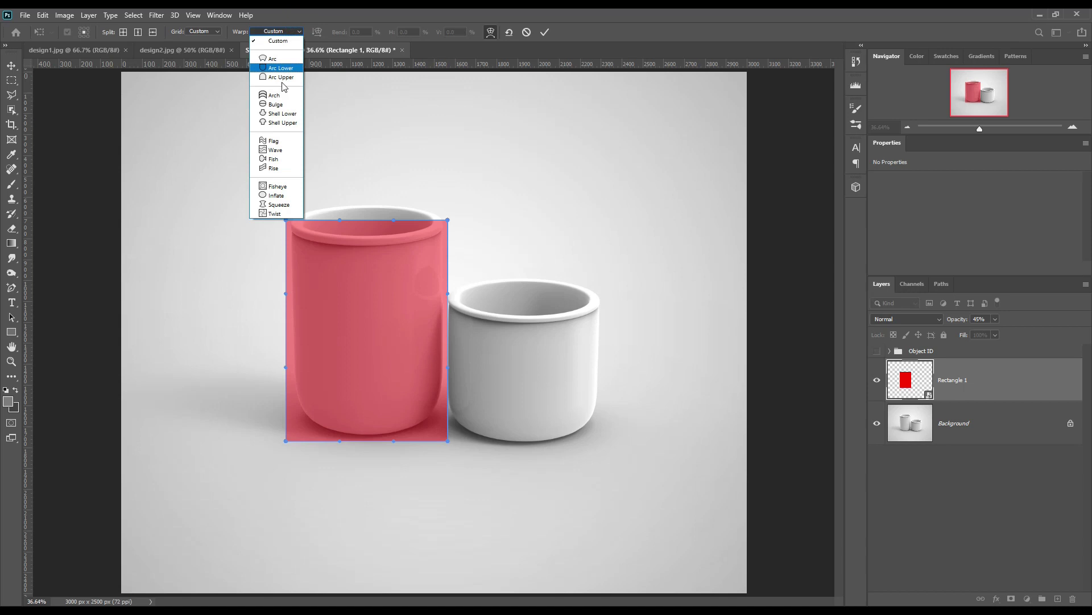
click(275, 96)
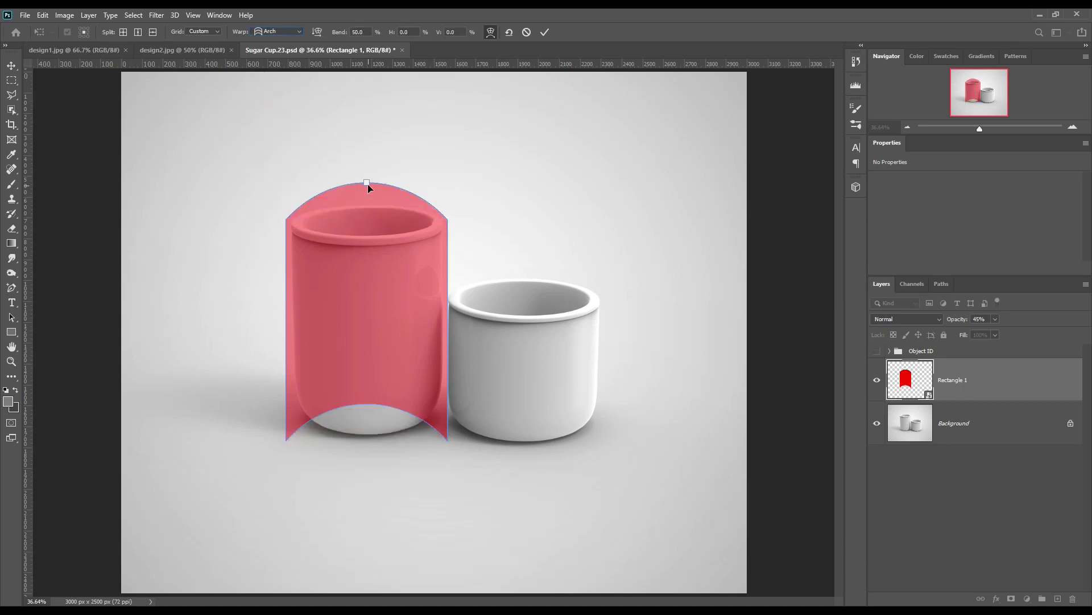
drag(367, 184, 365, 239)
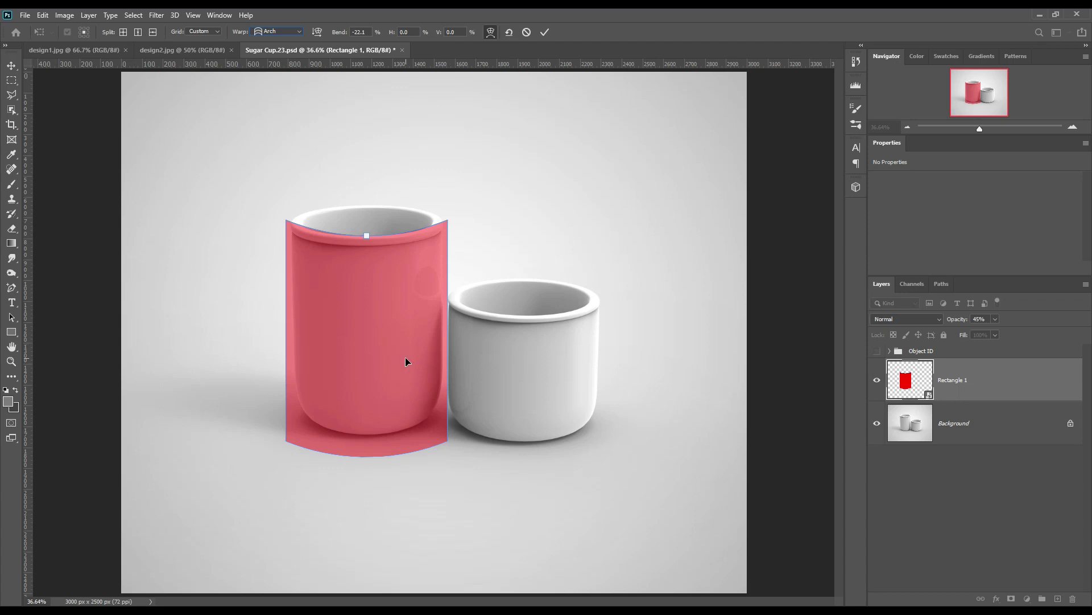
Use a 5 x 5 warp grid to taper the red smart object's two lowest rows towards the tall cup's rounded base, and apply the warp
click(203, 31)
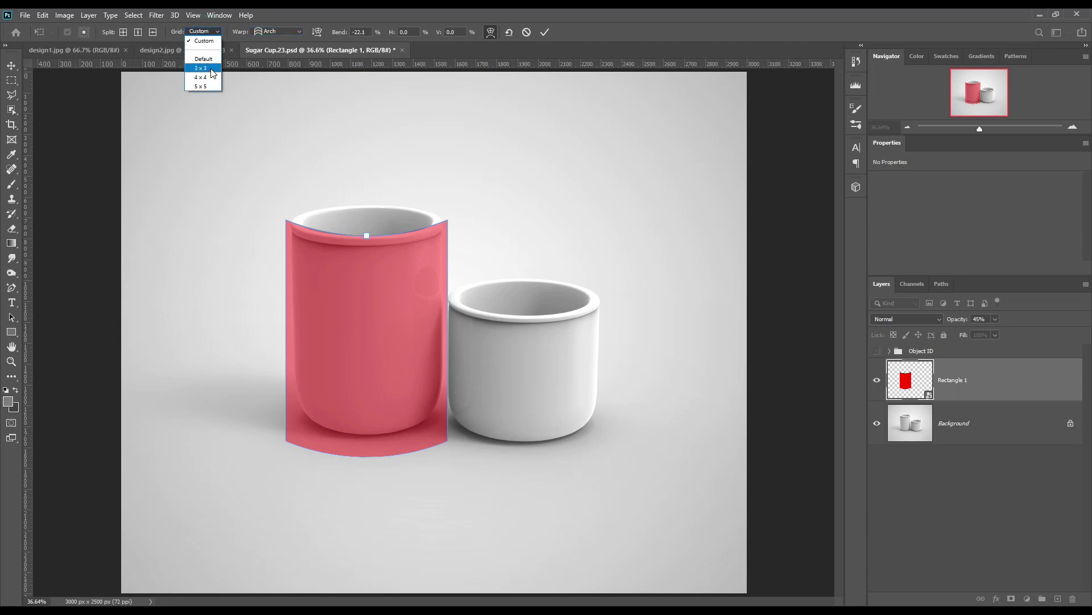
click(212, 87)
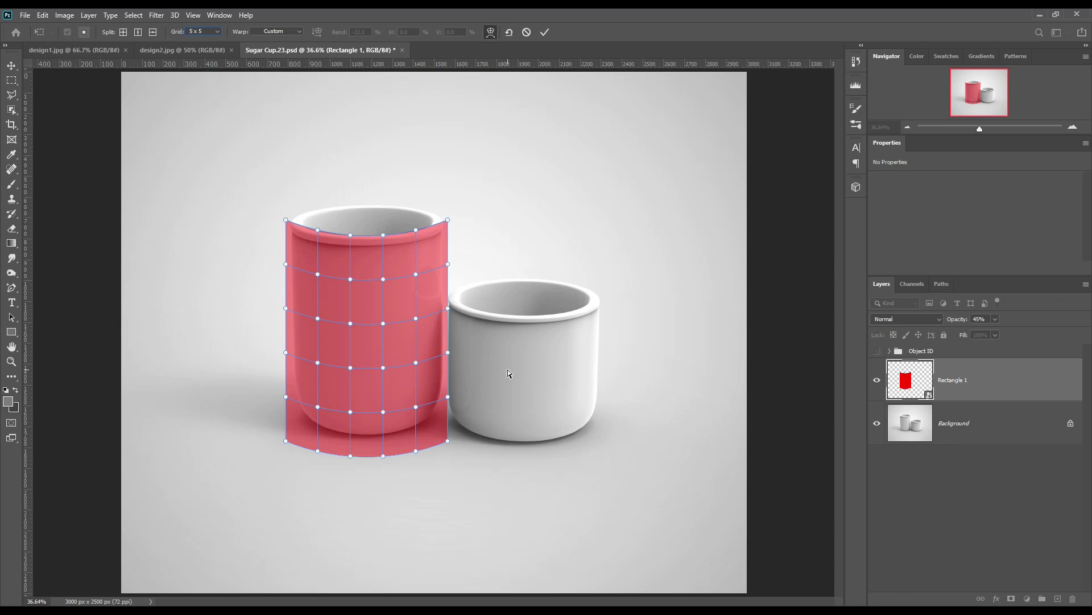
drag(272, 385, 449, 400)
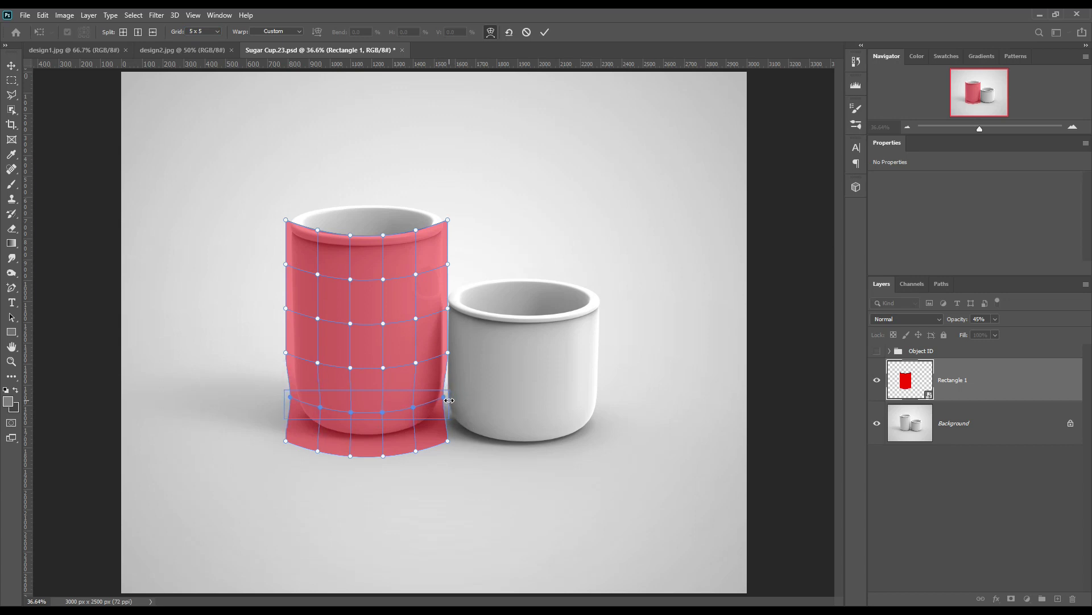
click(278, 435)
drag(310, 451, 431, 438)
drag(365, 458, 362, 447)
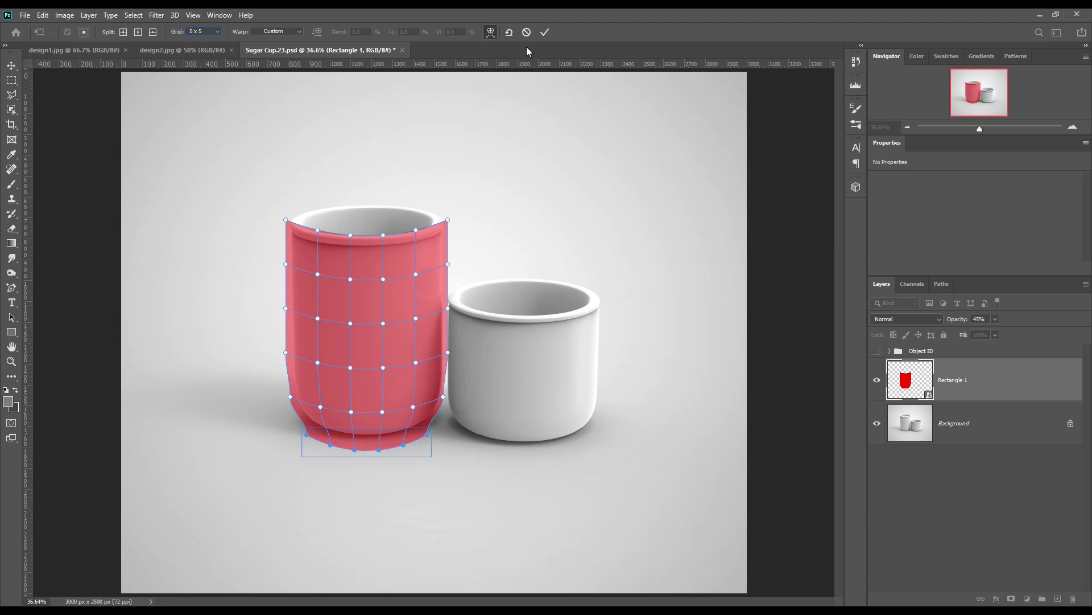
click(545, 32)
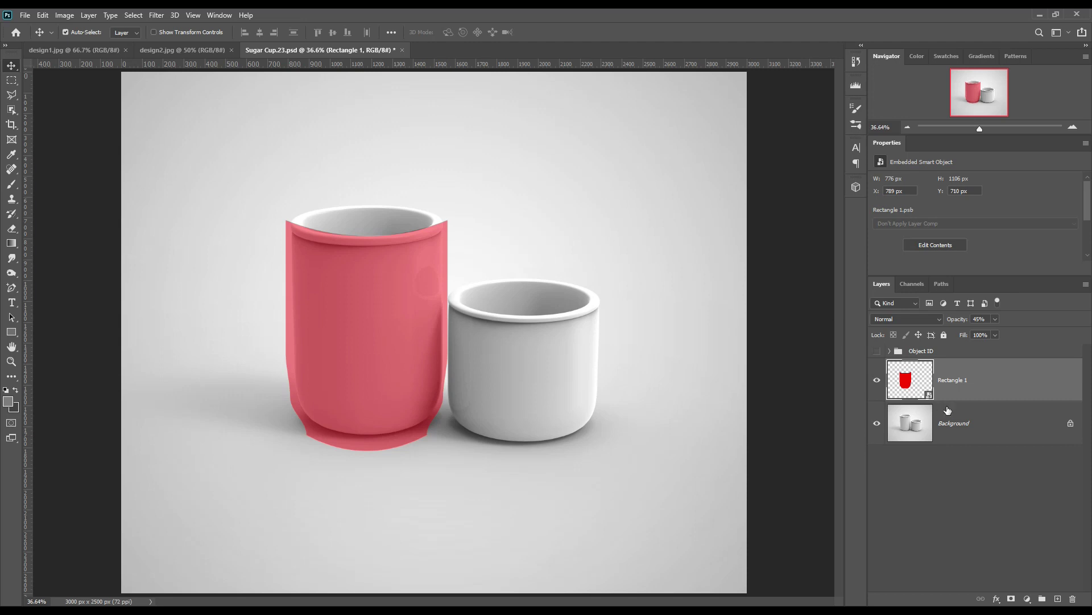
Load the Body 1 mask as a selection and add it as a layer mask to the Rectangle 1 smart object
click(890, 350)
key(ctrl)
ctrl+click(983, 385)
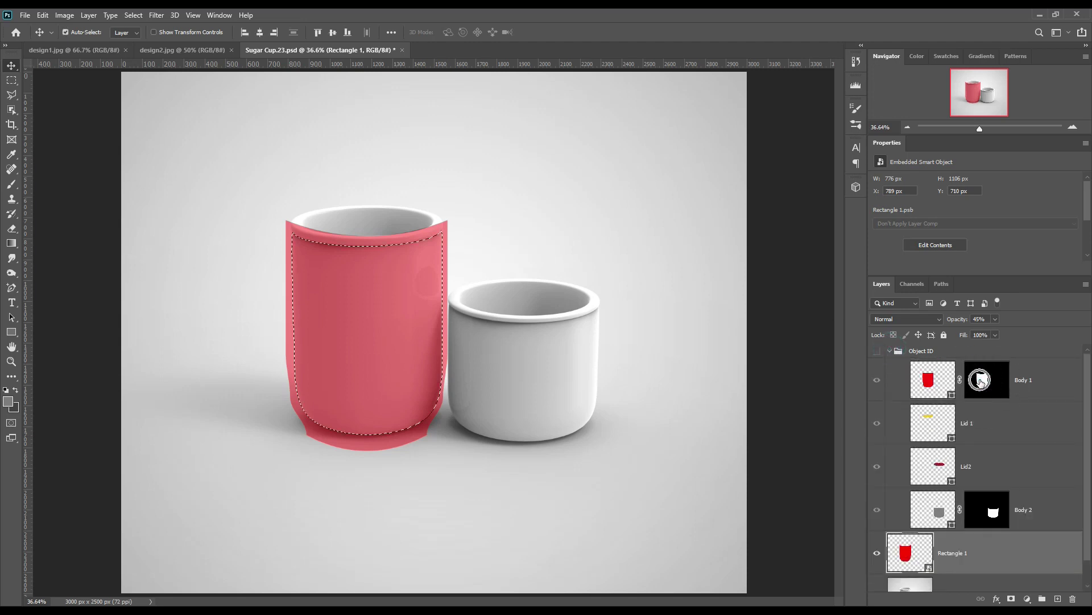
click(891, 351)
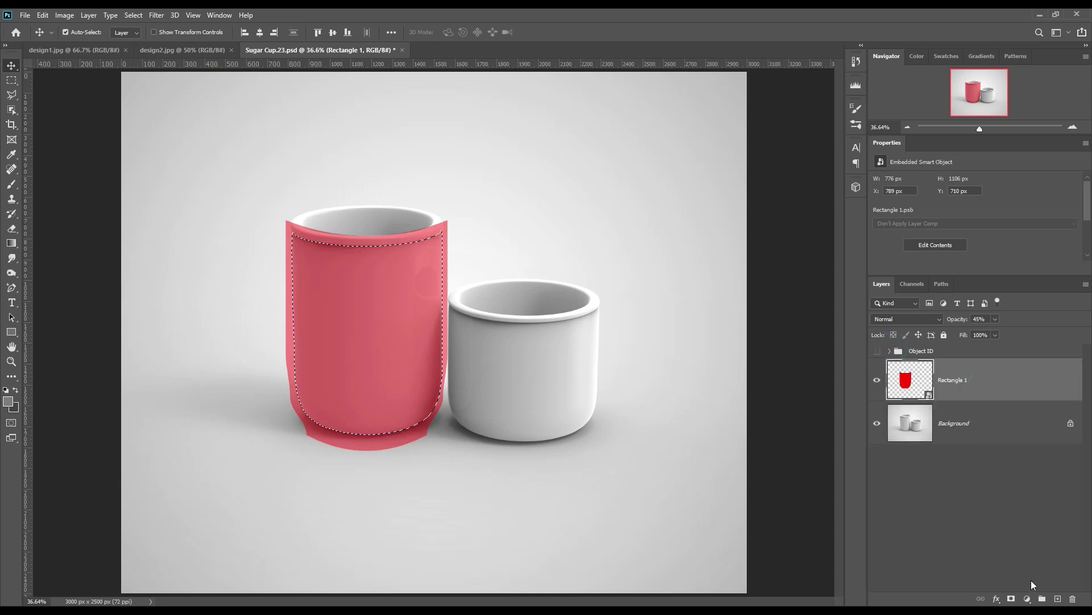
click(1012, 598)
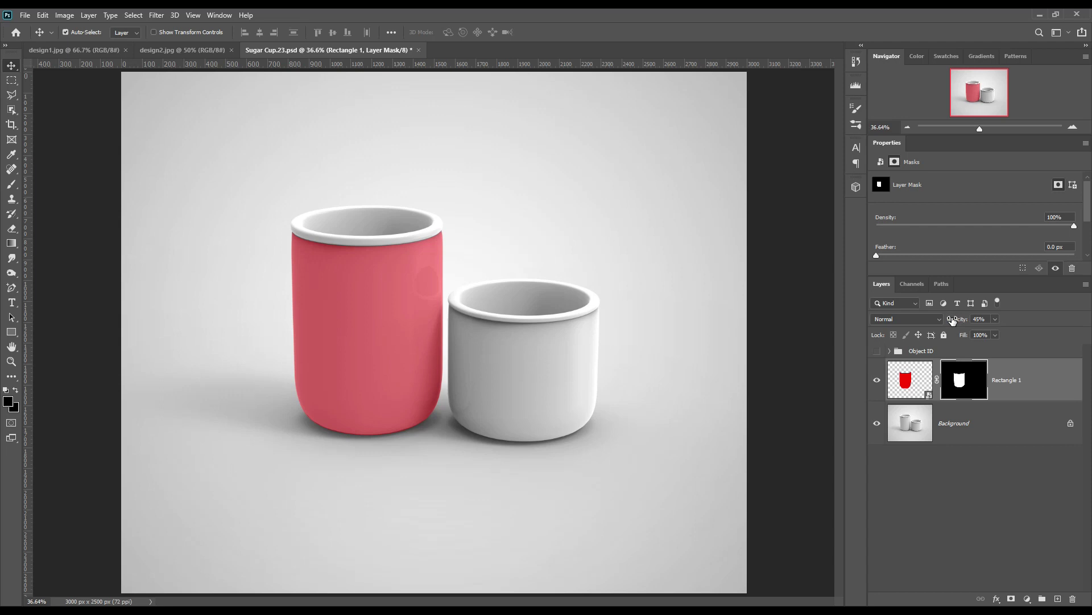
Load the Lid 1 shape as a selection and add a light blue (#90d0e5) solid color fill layer above Rectangle 1
click(891, 351)
ctrl+click(949, 439)
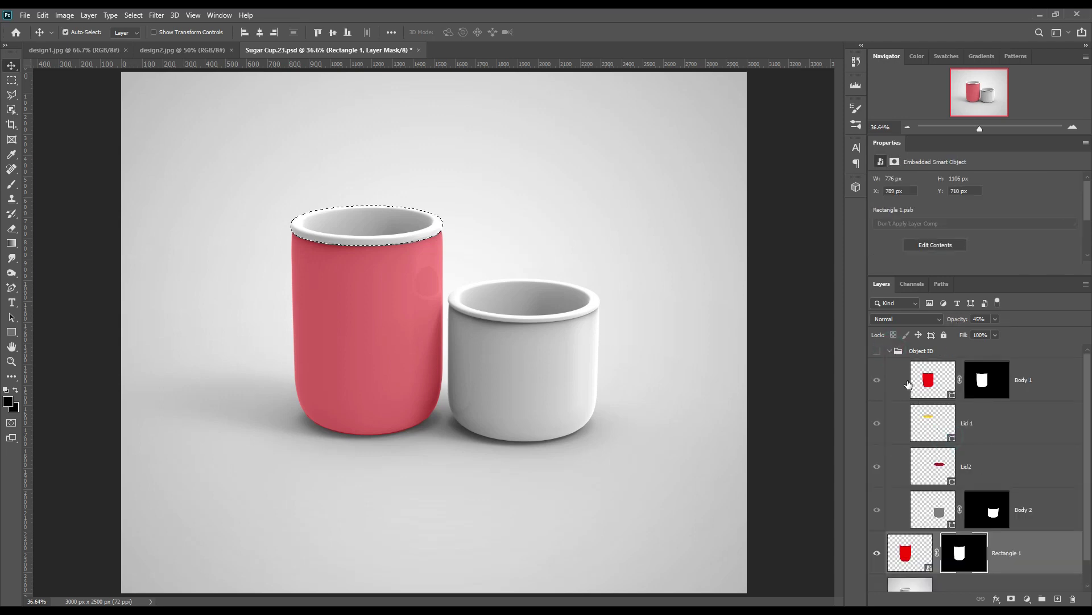
click(890, 350)
click(1029, 387)
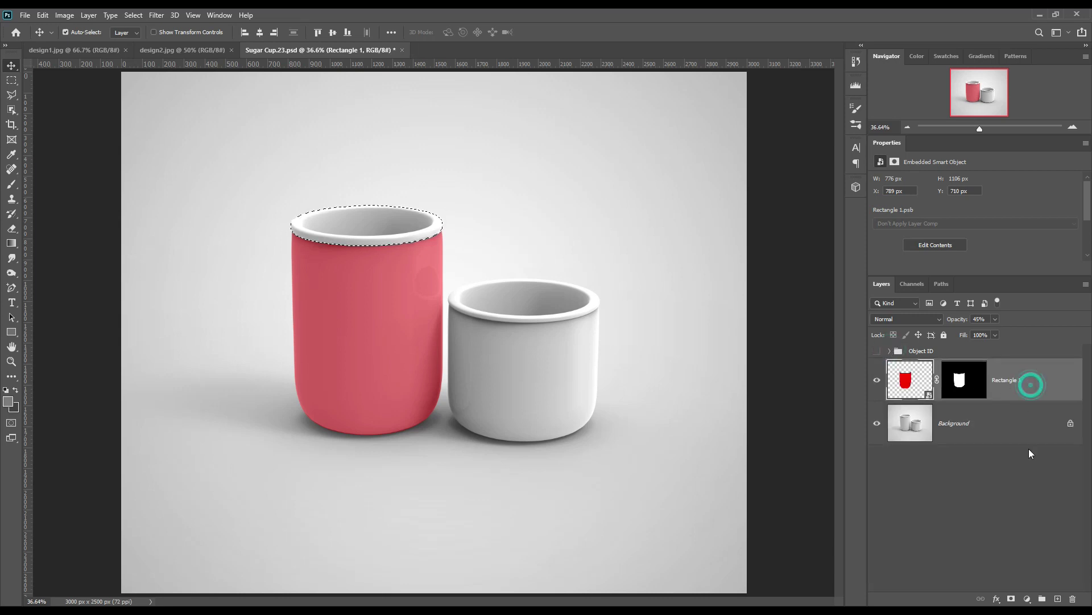
click(1027, 599)
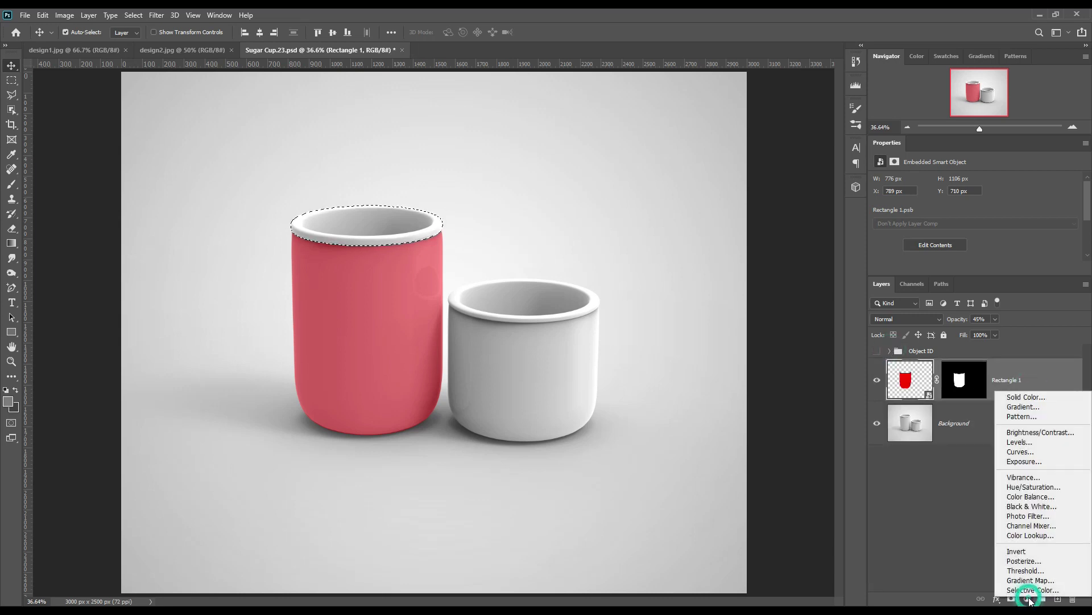
click(1017, 398)
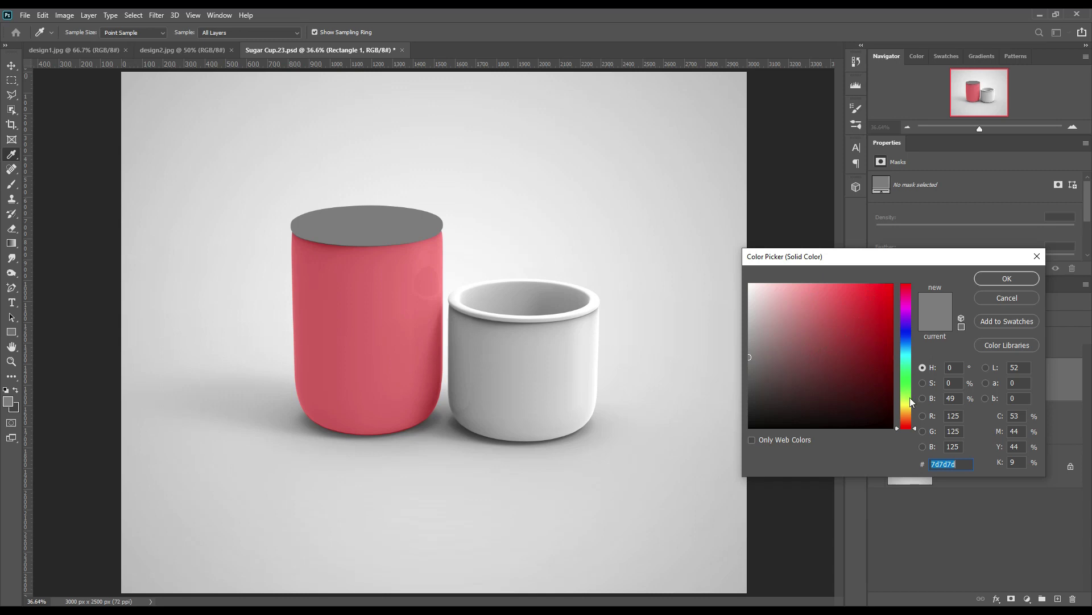
drag(907, 412, 910, 353)
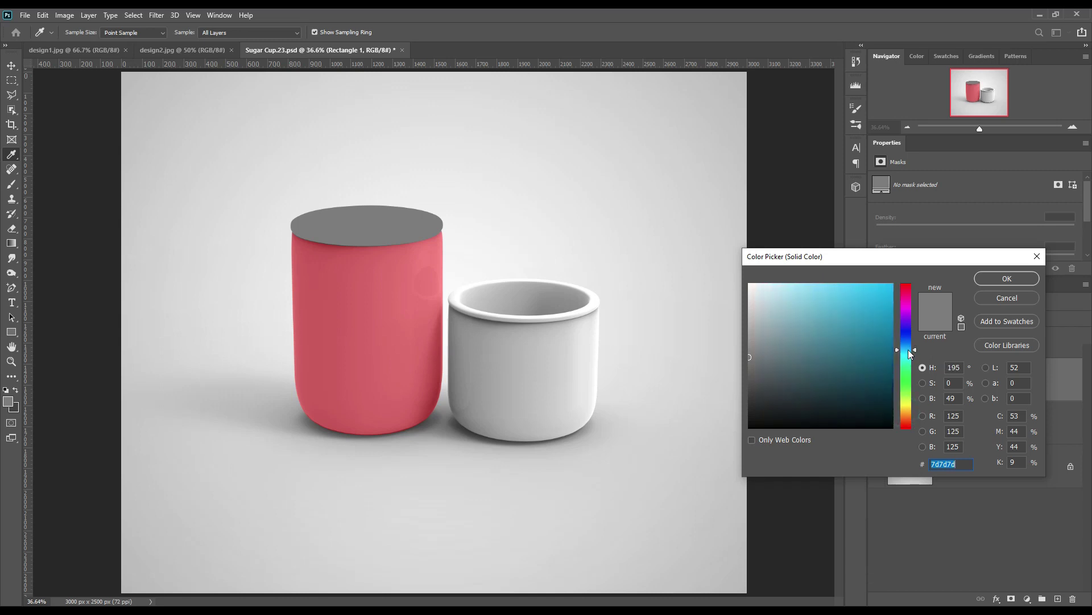
drag(785, 298, 809, 297)
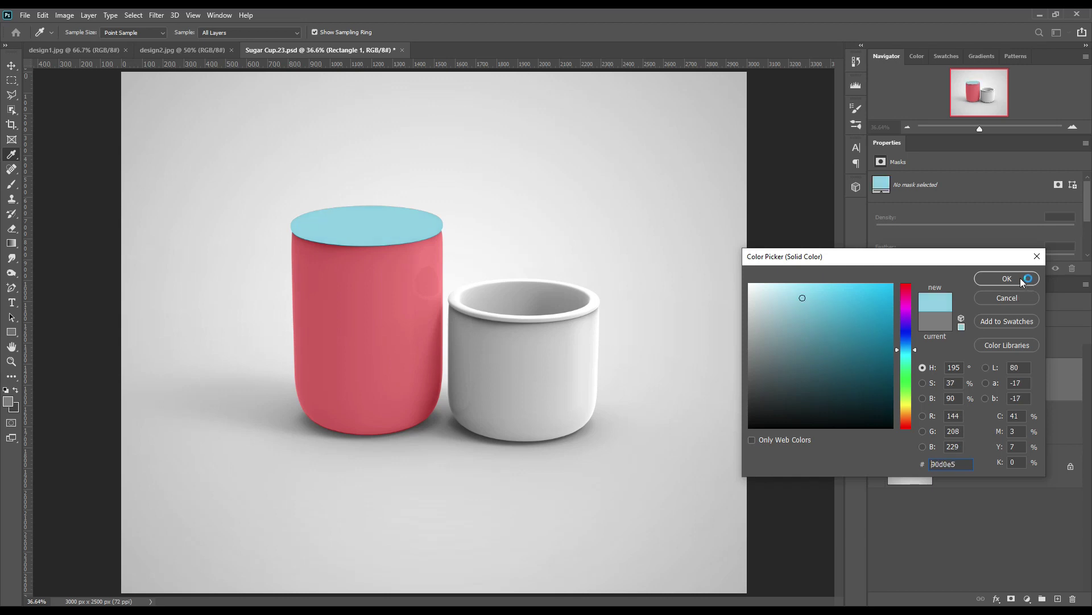
click(1018, 278)
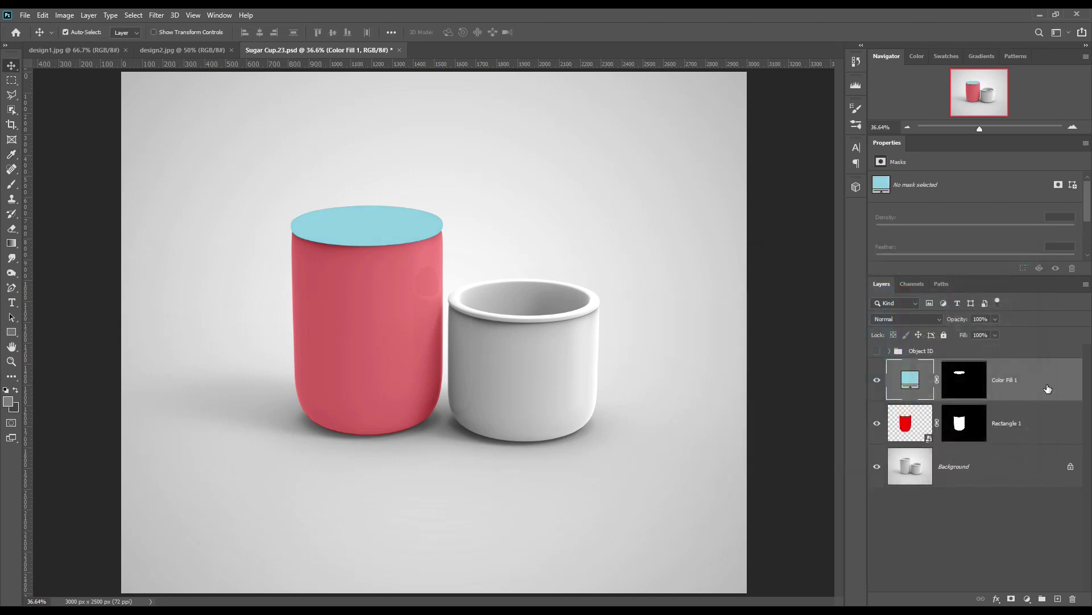
Rename the color fill layer to LID and the masked rectangle smart object layer to BODY
double_click(1011, 379)
text(LID)
key(Return)
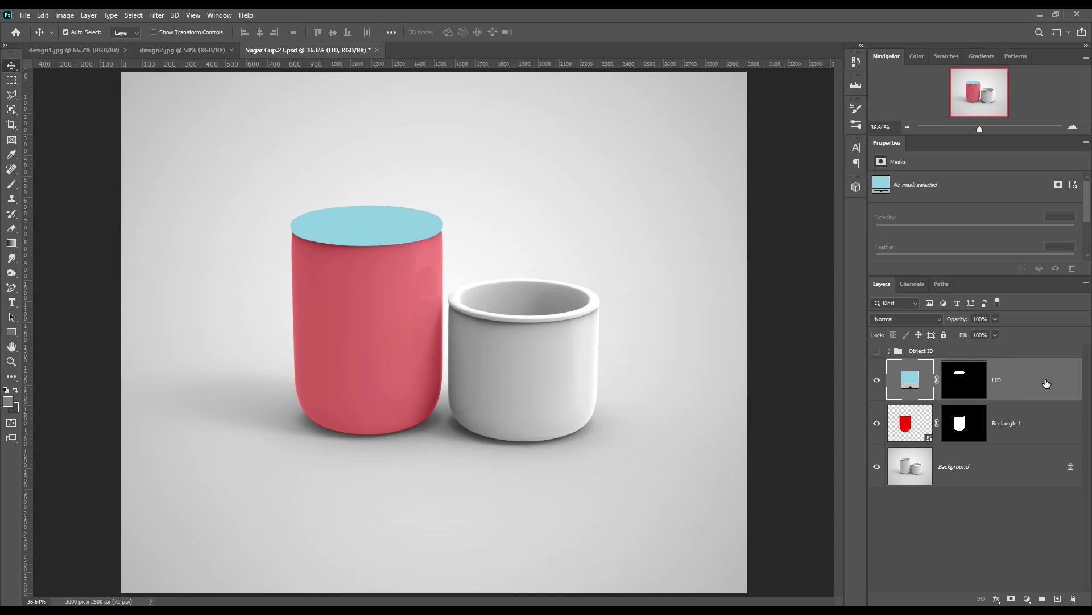
double_click(1008, 422)
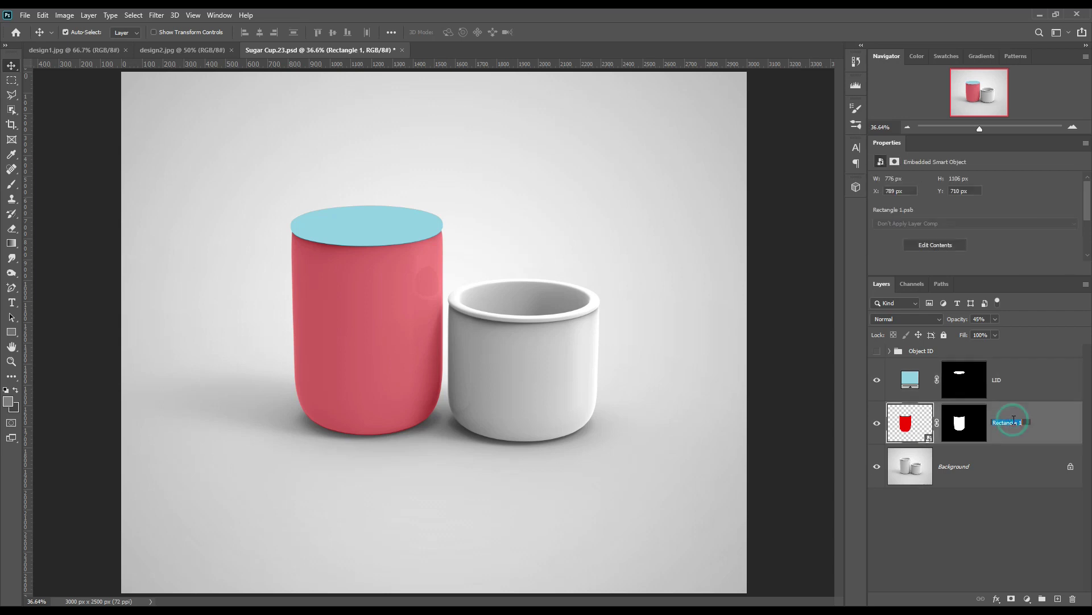
text(BODY)
key(Return)
Give the LID and BODY layers a red color label and deselect them
right_click(1026, 382)
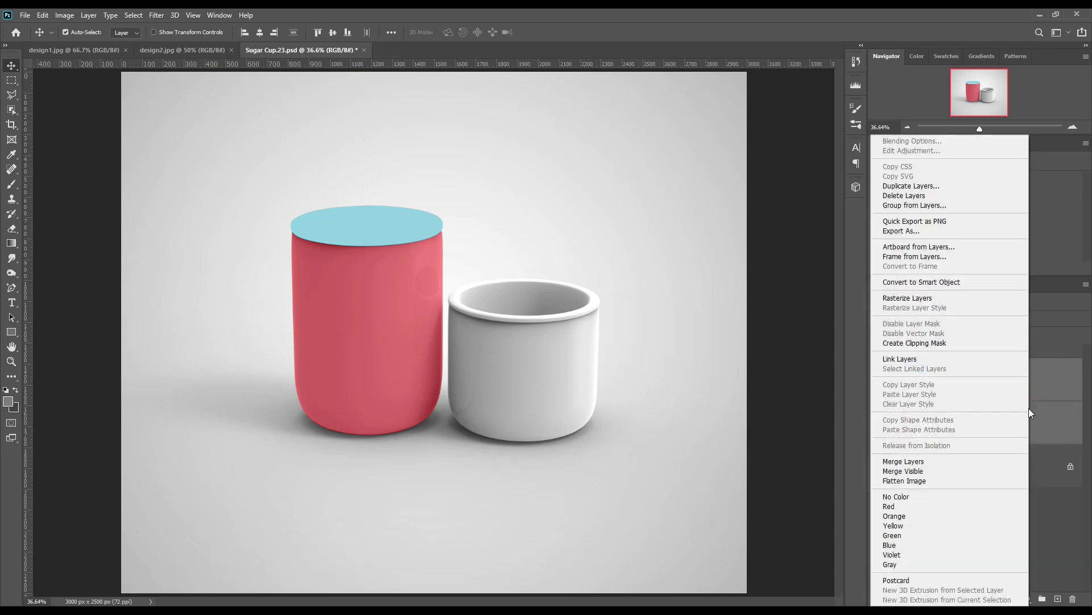
click(940, 505)
click(1004, 506)
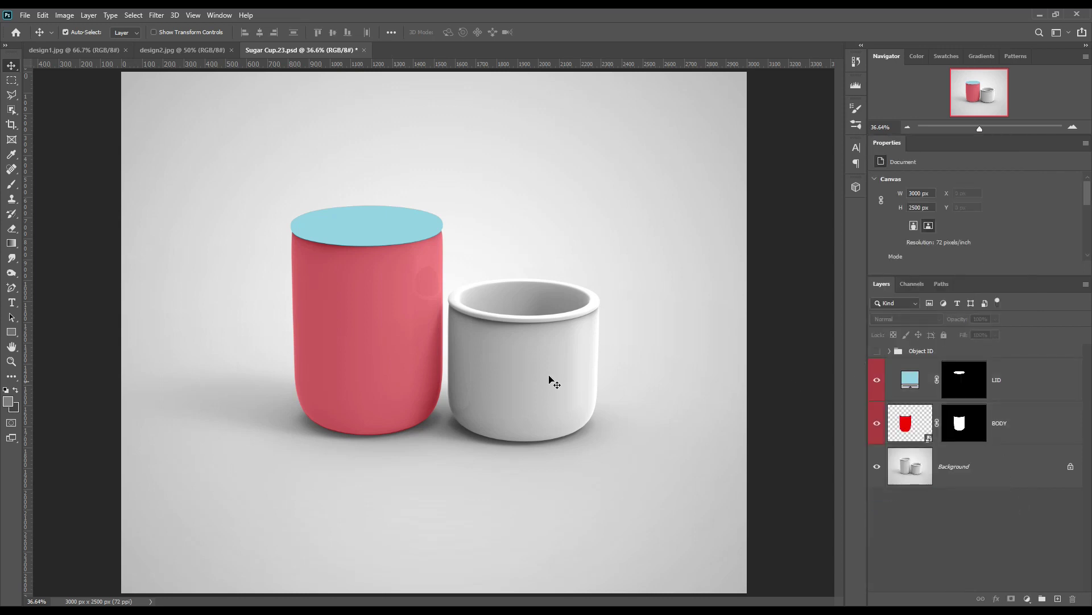
Draw a rectangle about 838 by 716 px over the short cup and fill it with bright red
click(12, 332)
drag(444, 297, 618, 446)
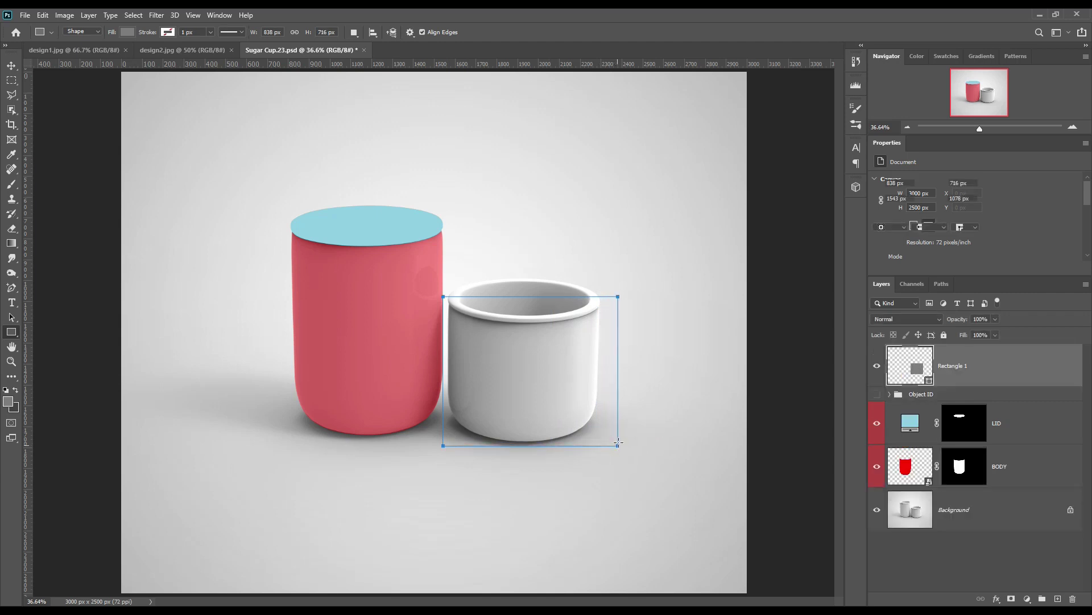
double_click(929, 378)
click(832, 308)
click(888, 289)
click(1004, 279)
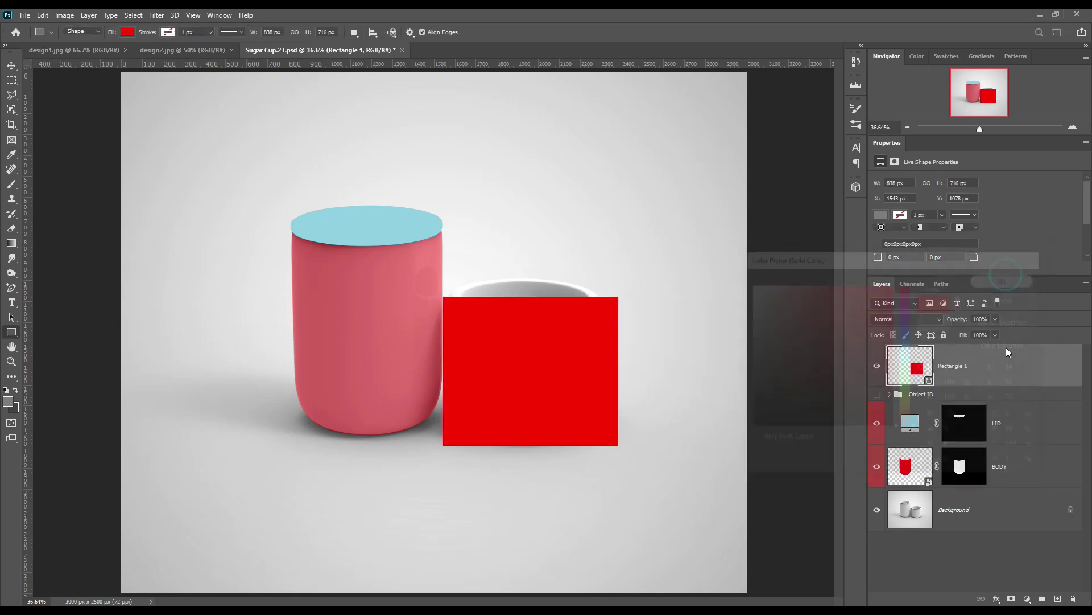
Move the Rectangle 1 layer below the Object ID group and convert it to a smart object
drag(1005, 367, 991, 405)
right_click(1004, 381)
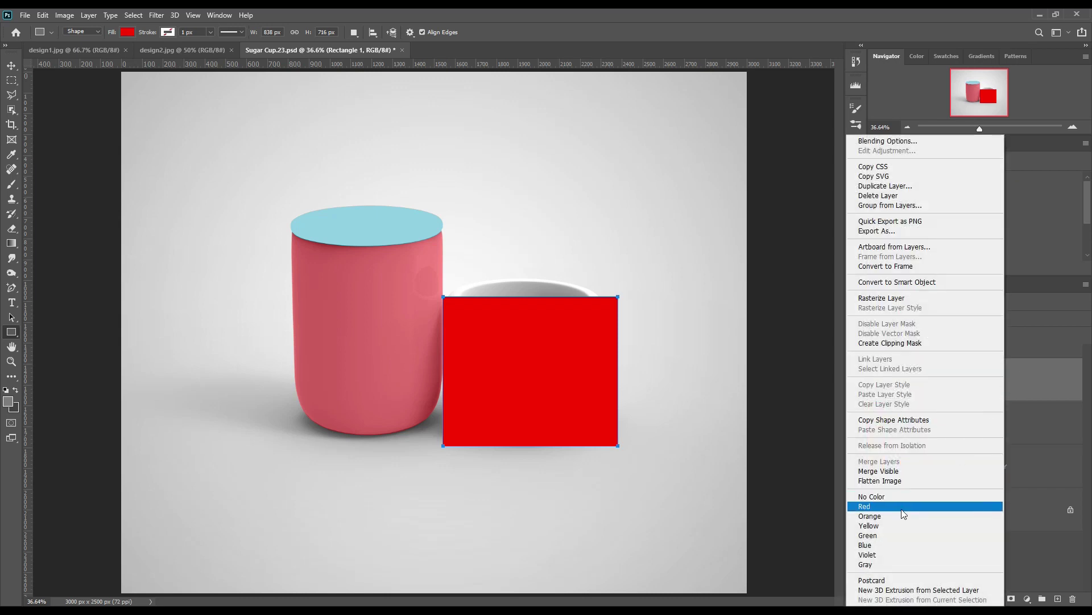
click(907, 281)
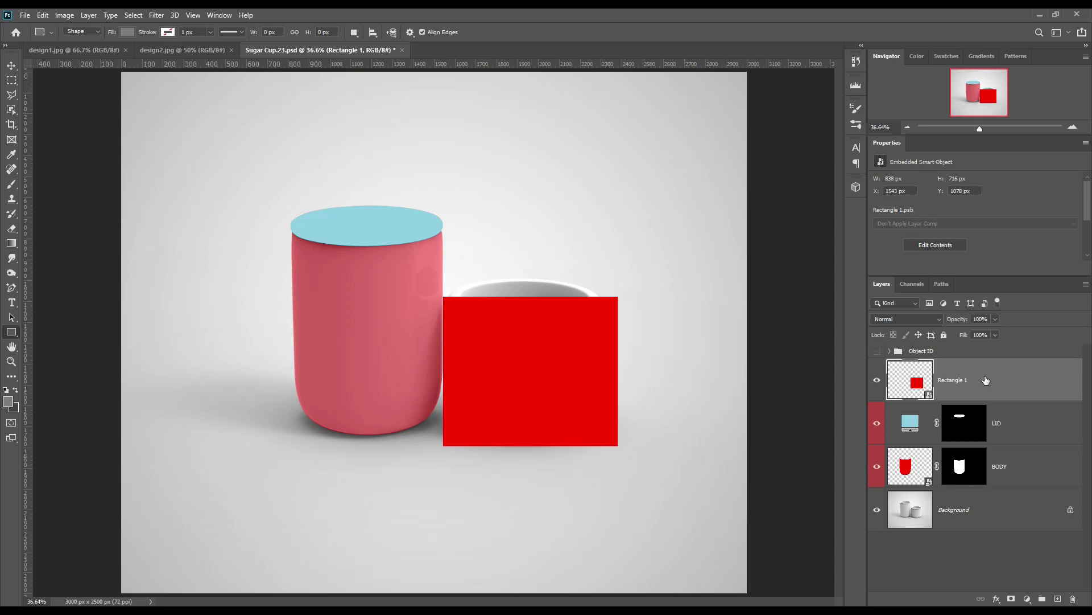
Give the Rectangle 1 smart object a yellow color label and lower its opacity to 52%
right_click(986, 380)
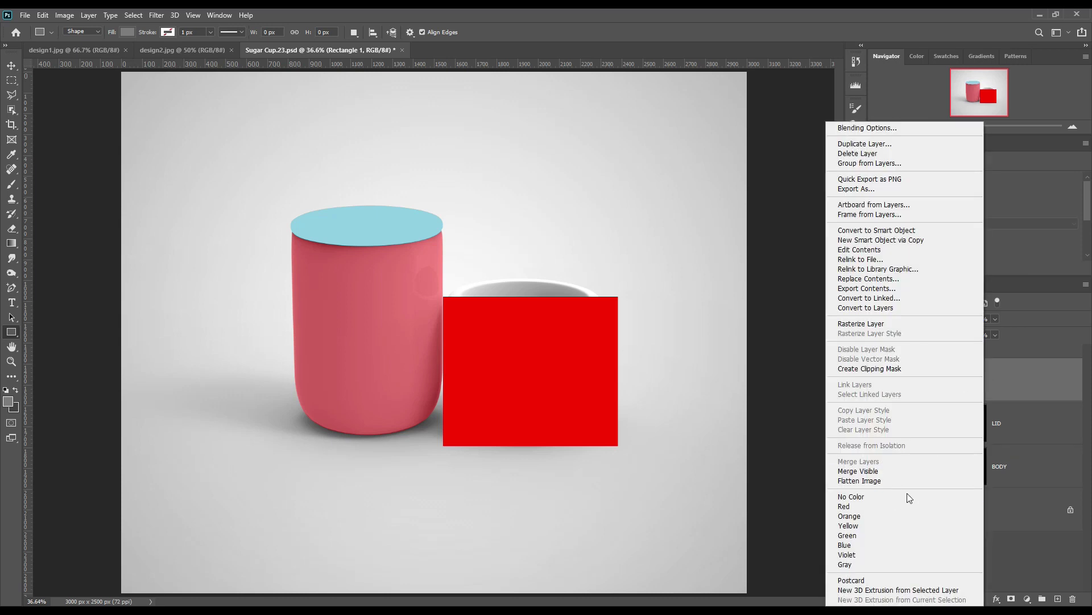
click(859, 525)
drag(961, 322, 939, 323)
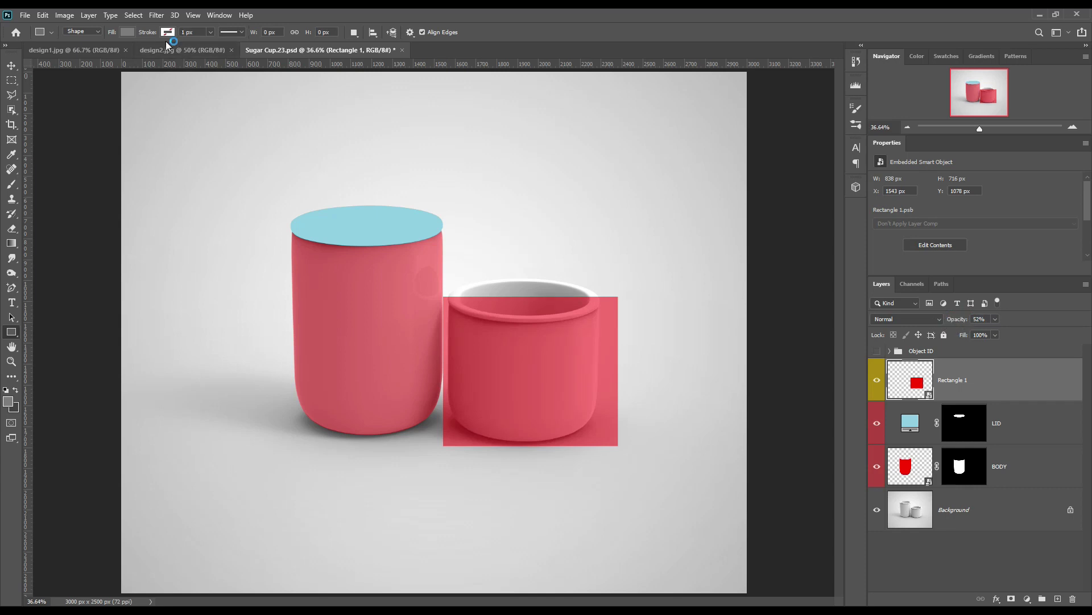
Transform the Rectangle 1 smart object, narrowing it to 91.53% width and nudging it to be centered over the short cup
click(11, 65)
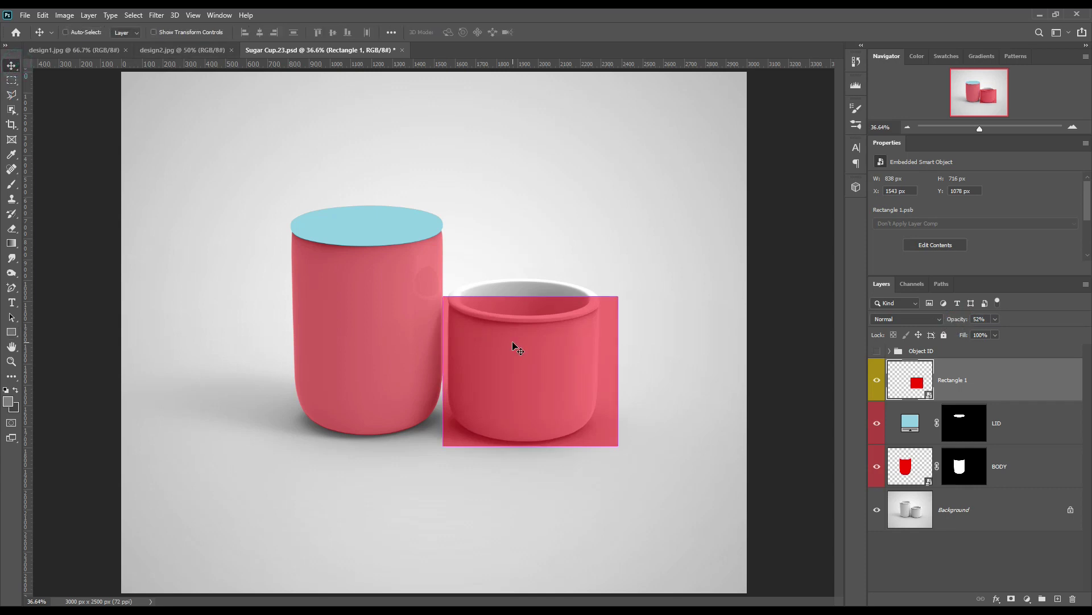
key(ctrl+t)
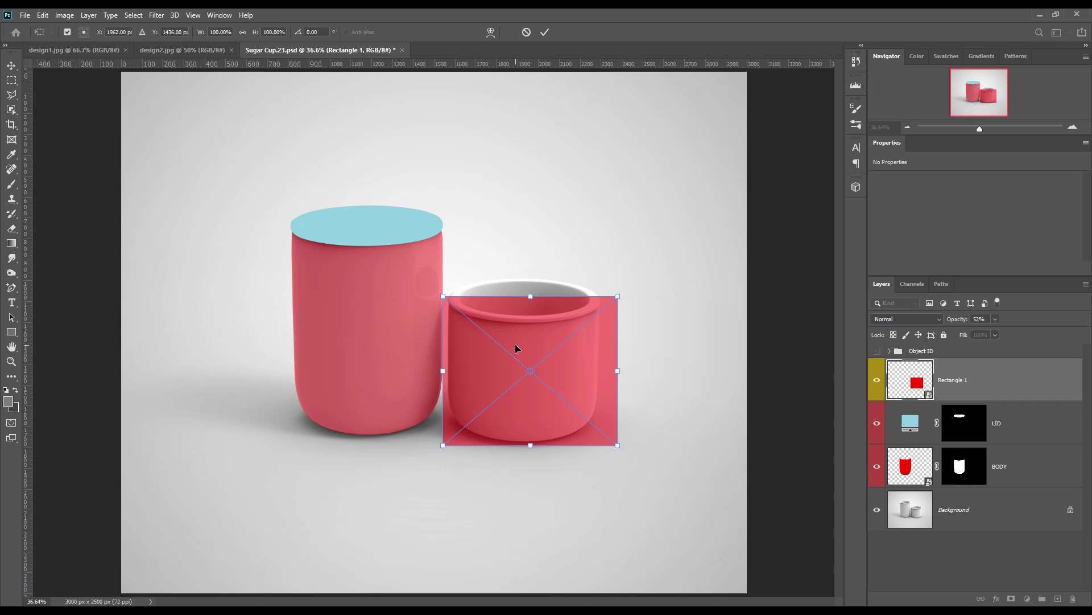
drag(618, 372, 607, 370)
key(Left)
key(Left)
key(Left)
key(Left)
key(Left)
key(Left)
key(Left)
key(Left)
key(Left)
key(Left)
key(Left)
key(Left)
key(Left)
key(Left)
key(Left)
key(Left)
key(Left)
key(Left)
key(Left)
key(Left)
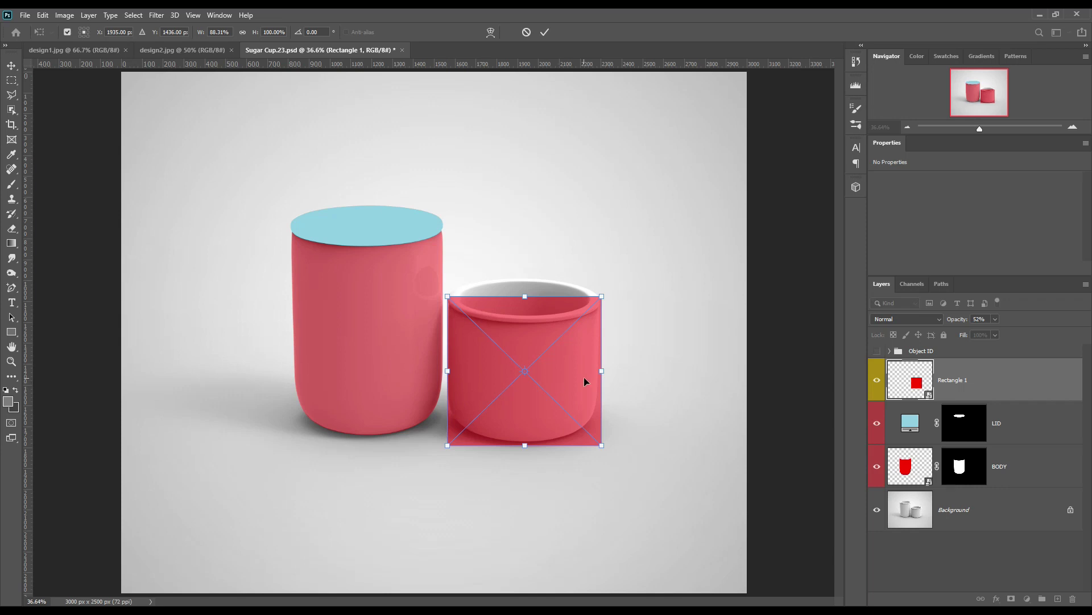
drag(603, 371, 604, 371)
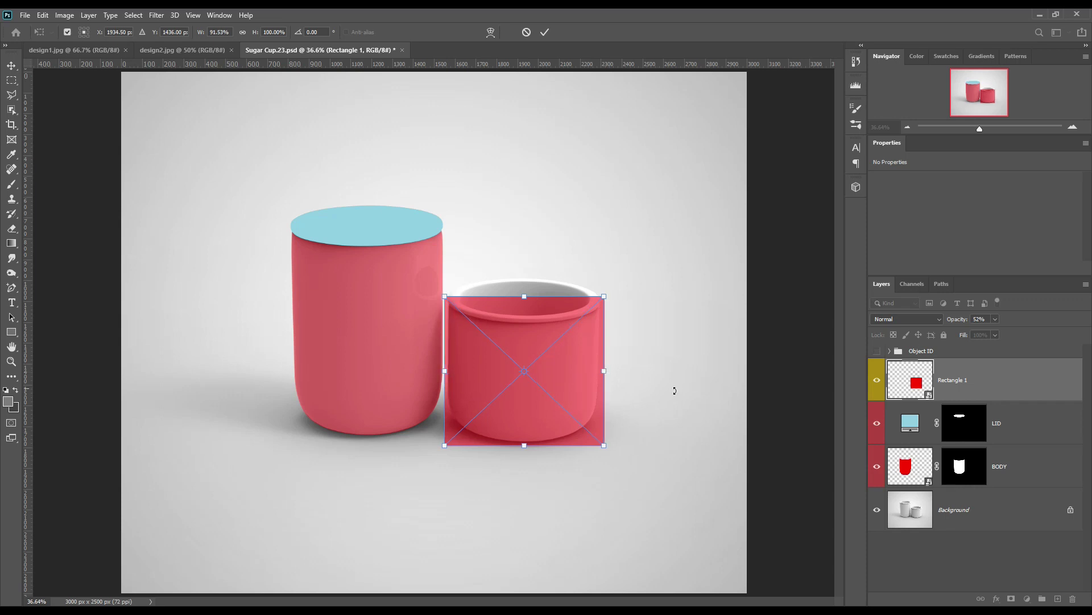
key(Left)
key(Left)
key(Left)
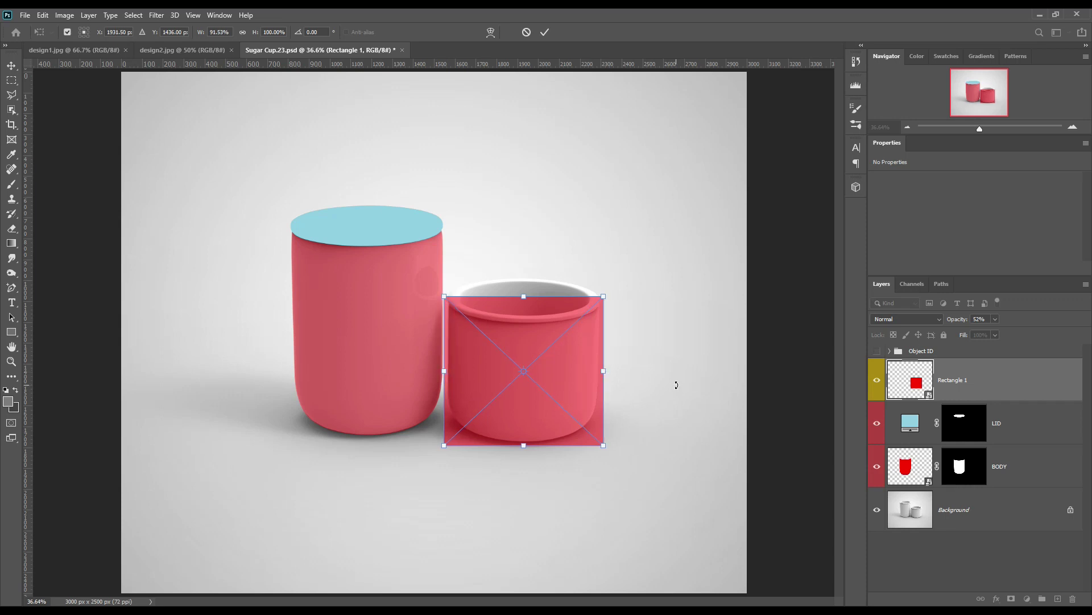
Apply an Arch warp with a bend of -26.9% to follow the short cup's rim, and scale the height to 95.72%
right_click(523, 330)
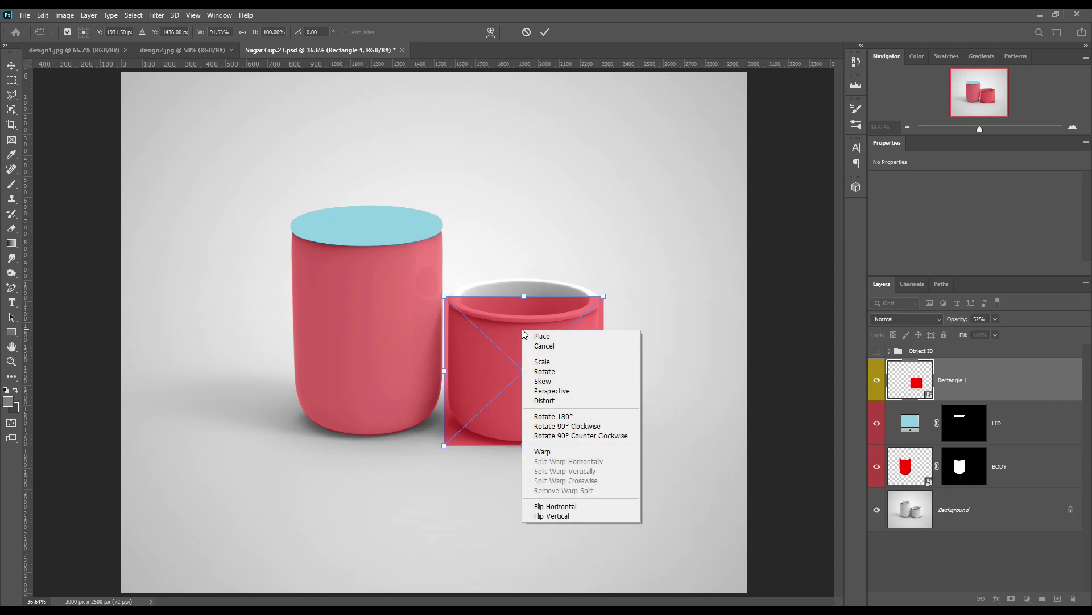
click(549, 451)
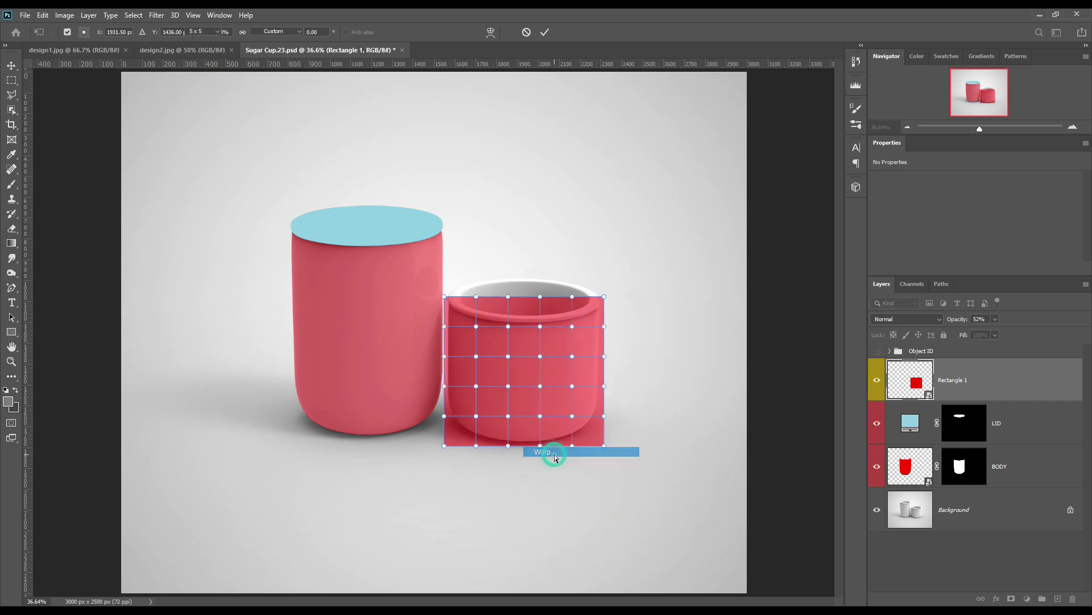
click(215, 31)
click(200, 59)
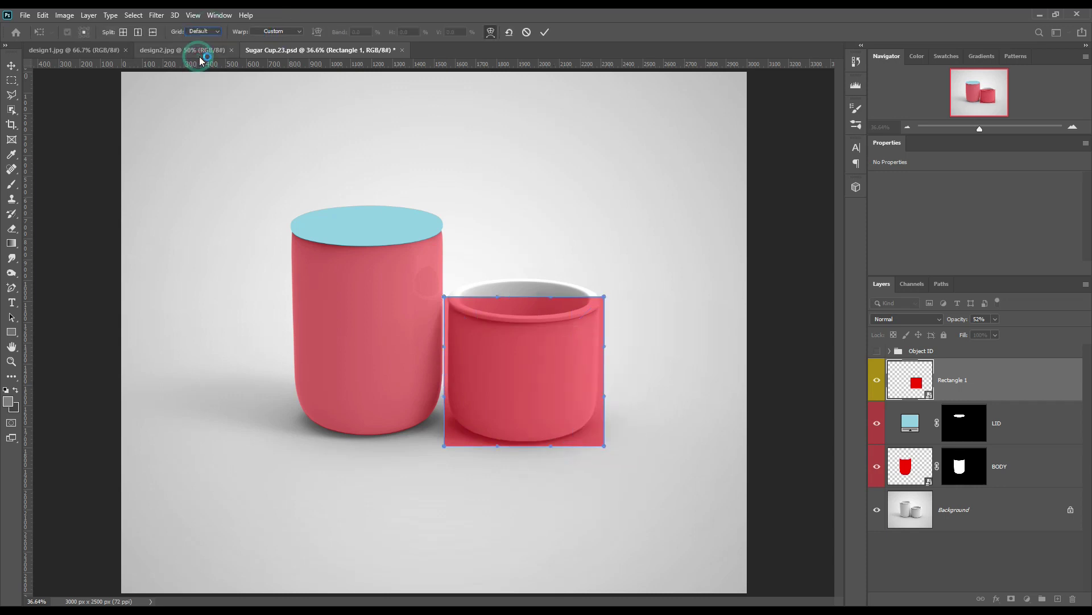
click(280, 32)
click(284, 96)
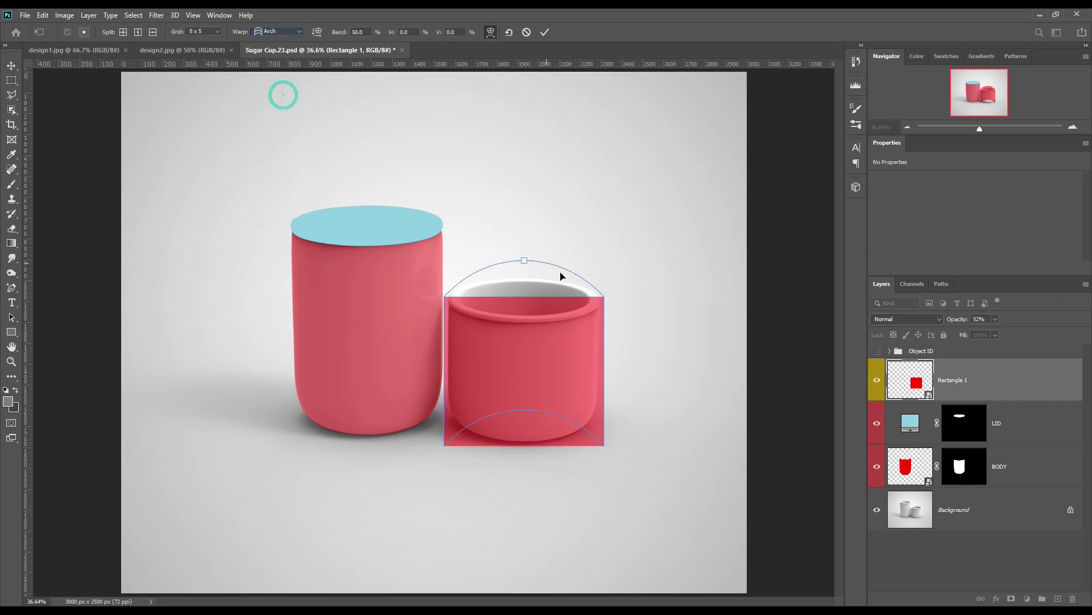
drag(524, 273, 526, 319)
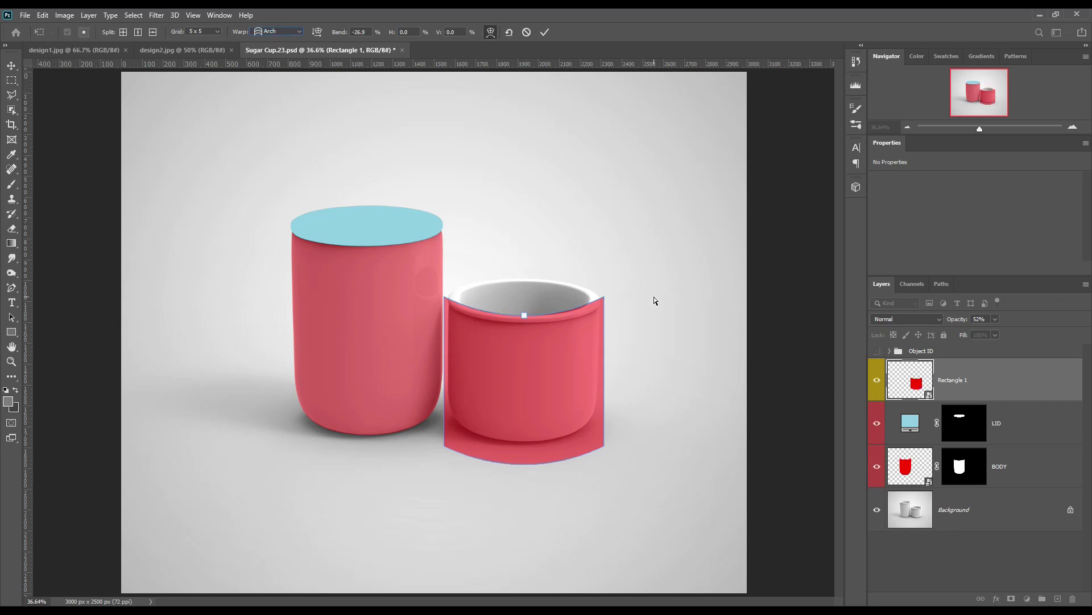
key(ctrl+t)
drag(524, 471, 526, 463)
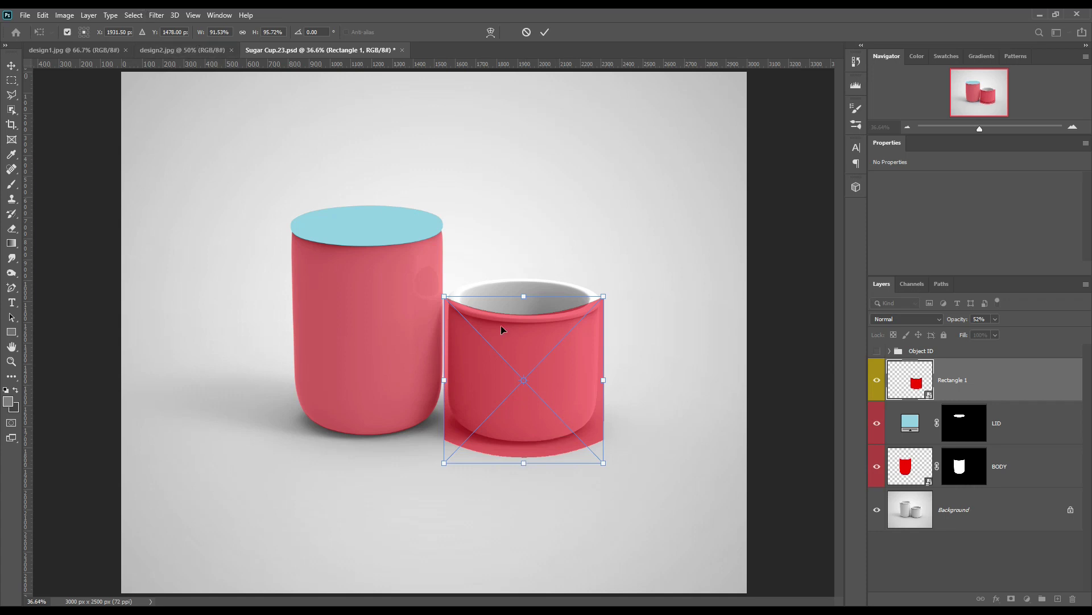
Warp the rectangle with a 5 x 5 grid, pulling the lower rows inward and up to follow the short cup's rounded base
right_click(537, 328)
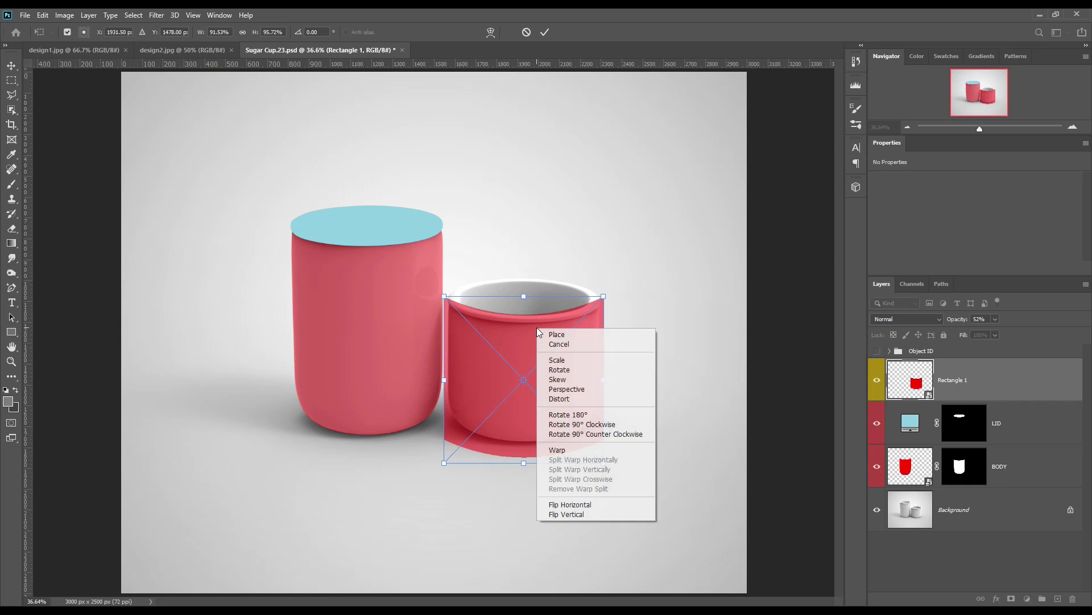
click(574, 454)
click(208, 31)
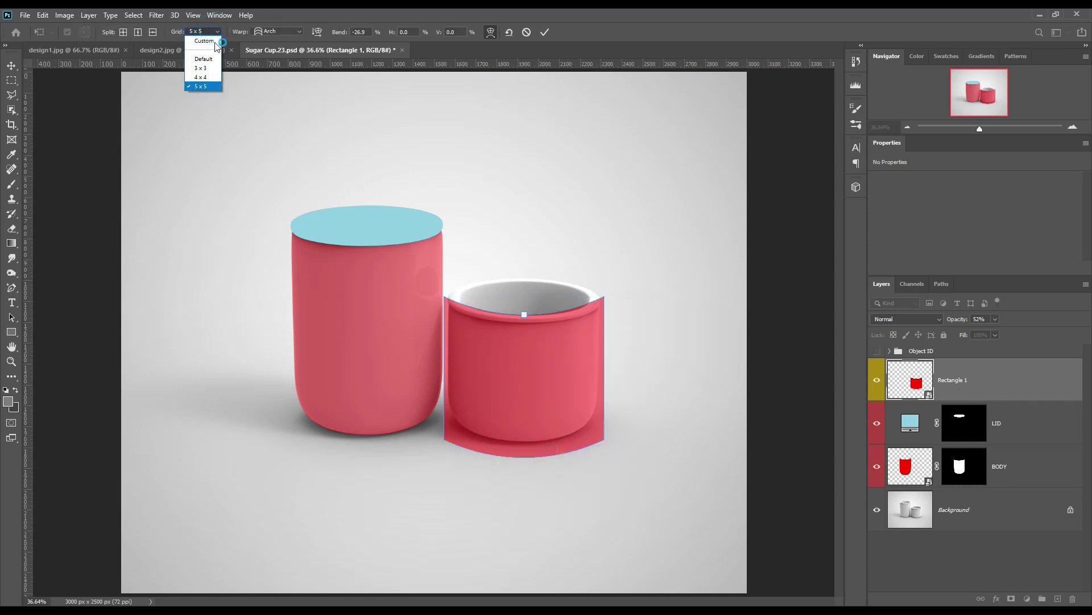
click(202, 86)
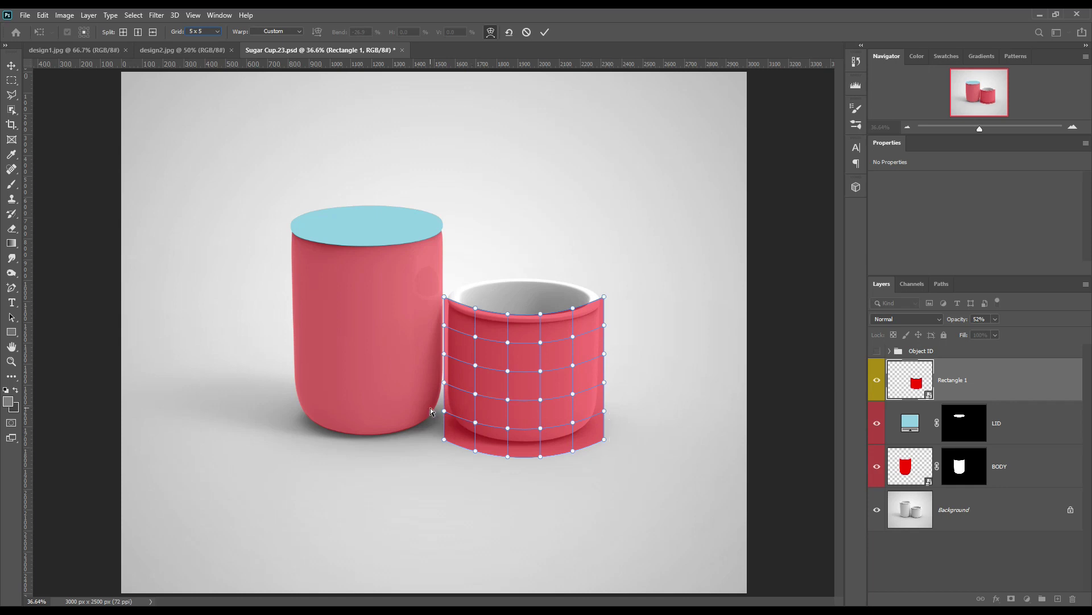
drag(432, 404, 607, 415)
drag(436, 428, 592, 445)
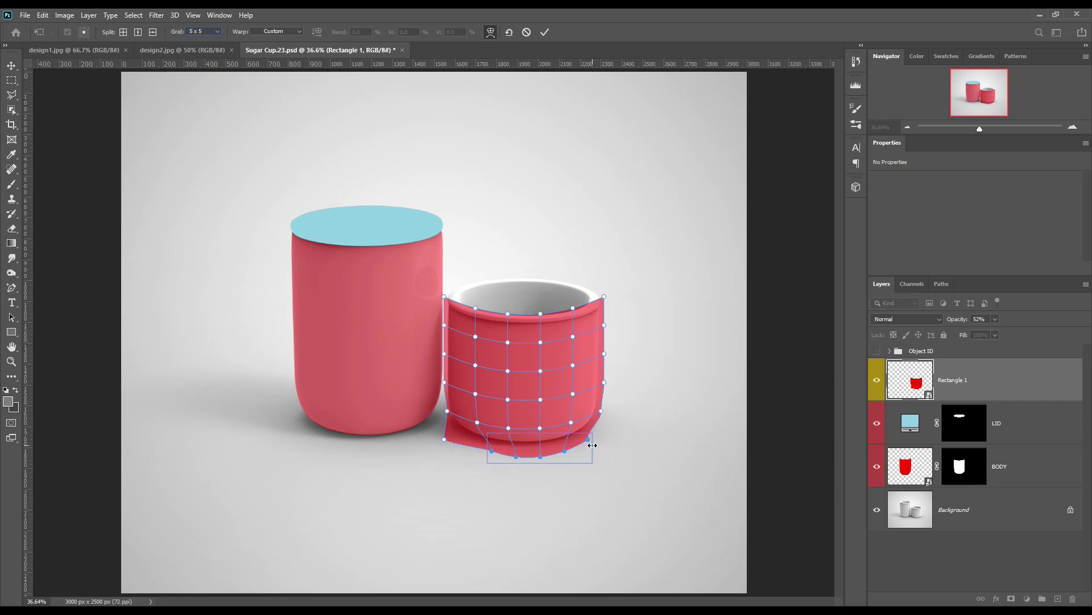
key(ctrl+z)
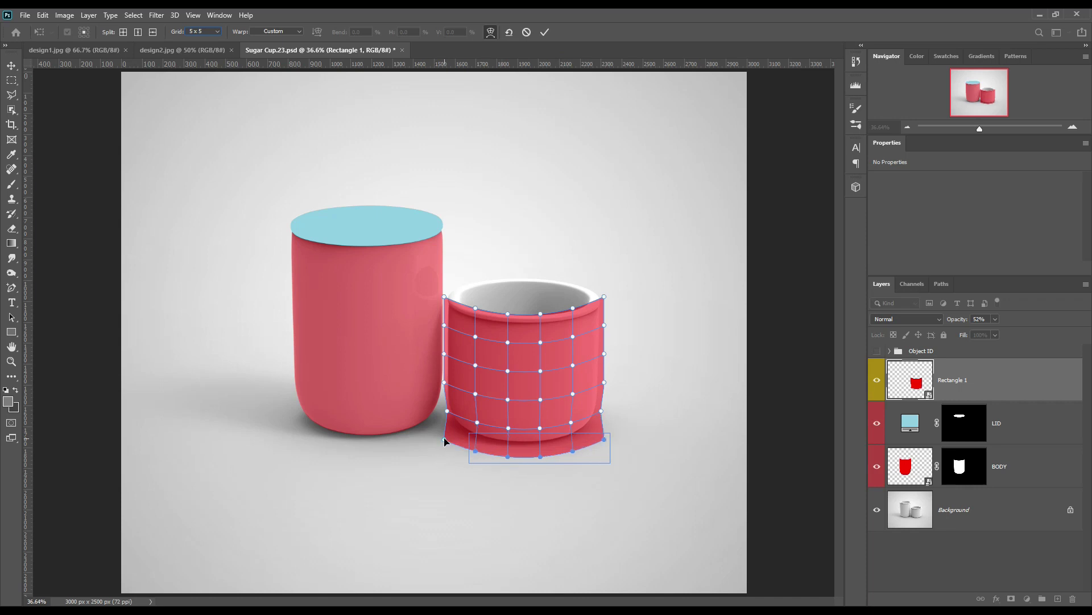
drag(606, 446, 588, 445)
drag(524, 462, 526, 445)
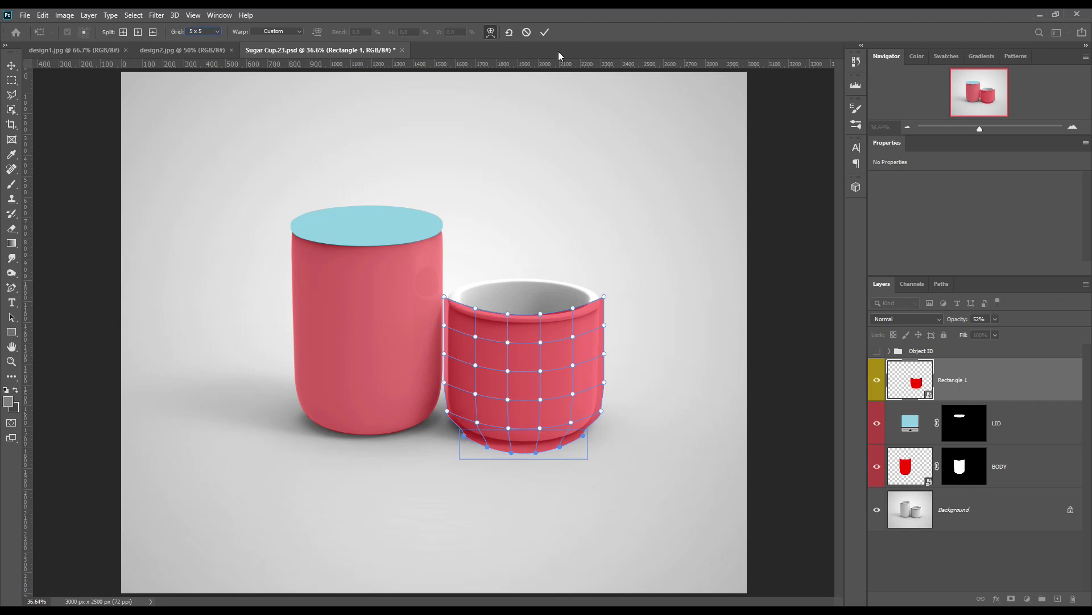
click(545, 32)
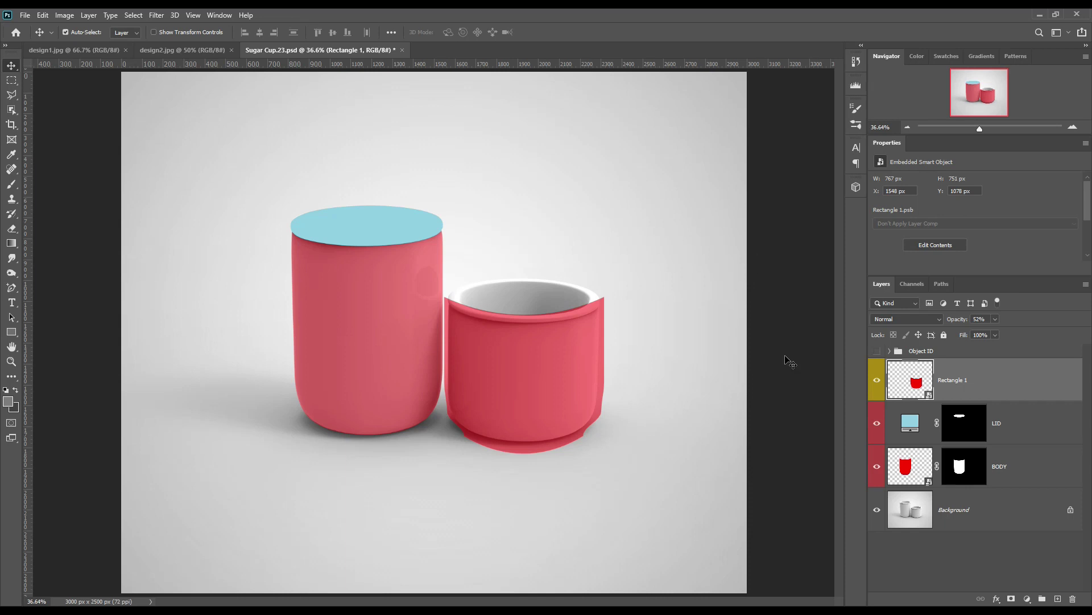
Load the Body 2 mask as a selection and use it as a layer mask on Rectangle 1
click(891, 351)
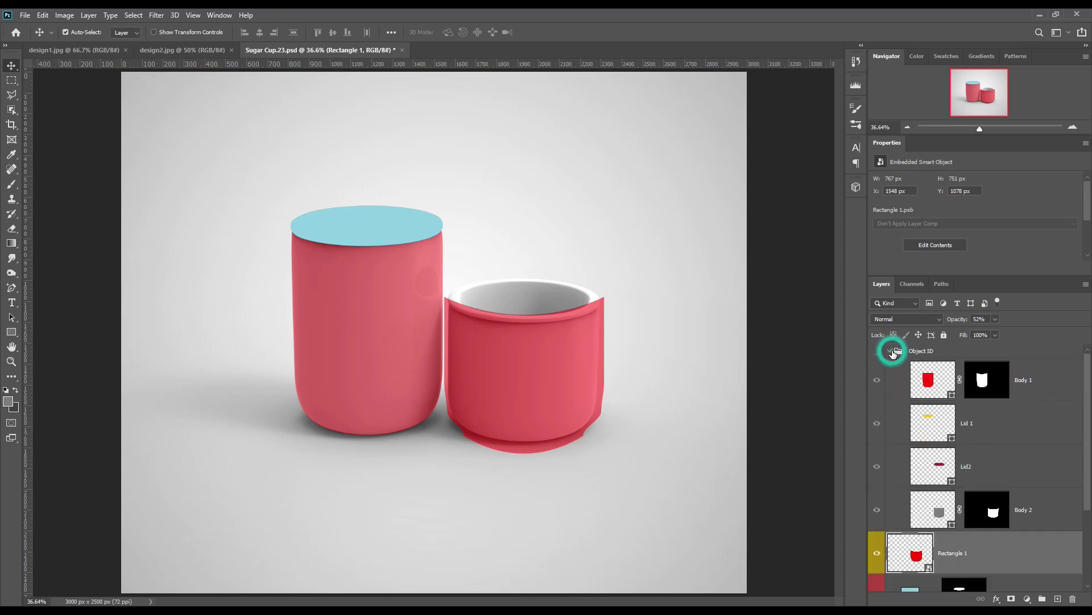
ctrl+click(994, 509)
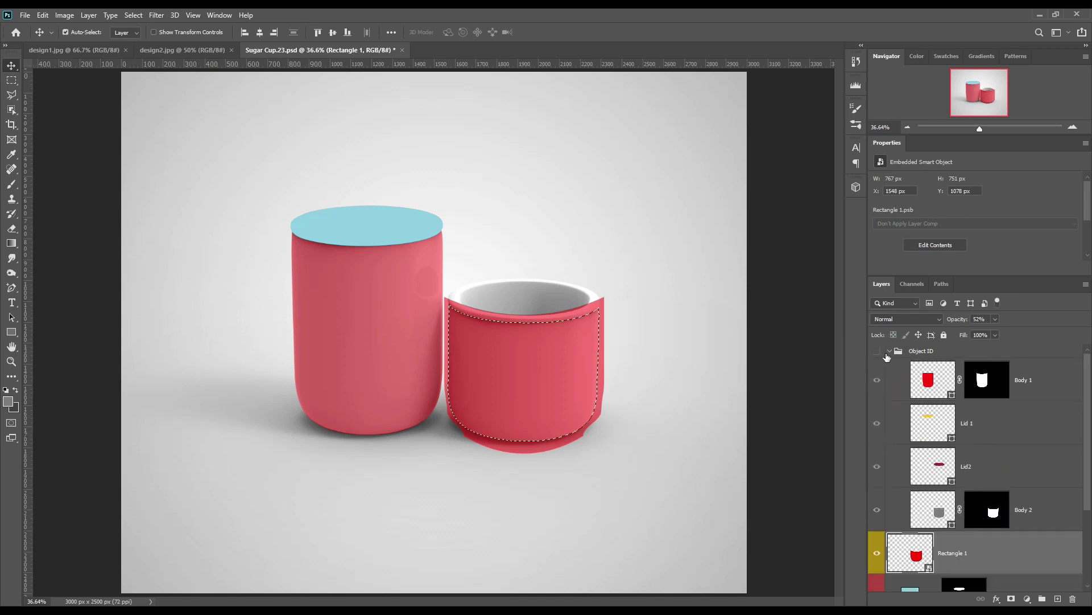
click(889, 351)
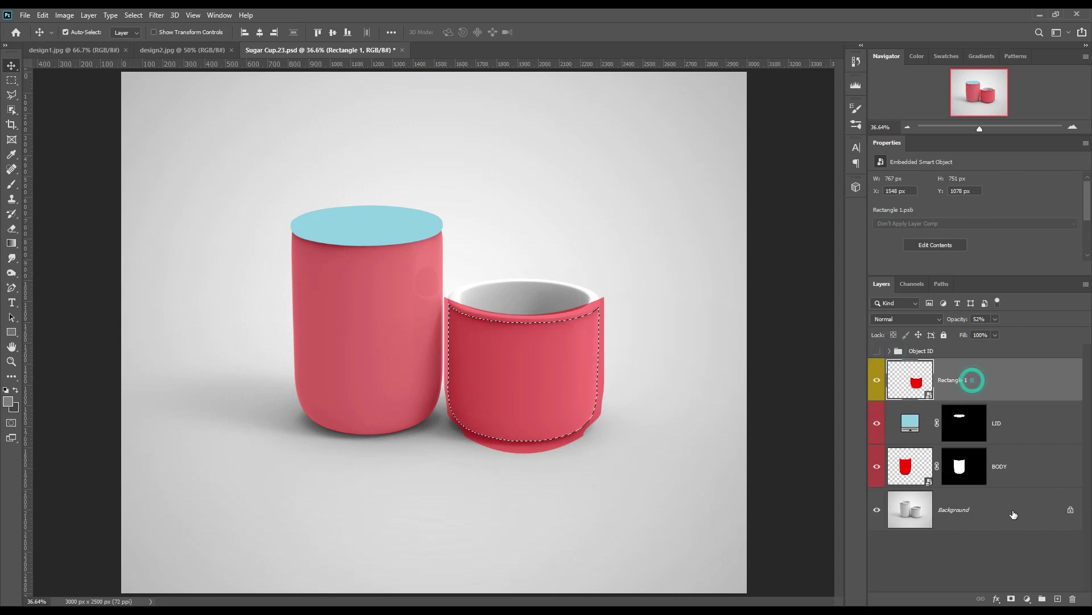
click(1012, 599)
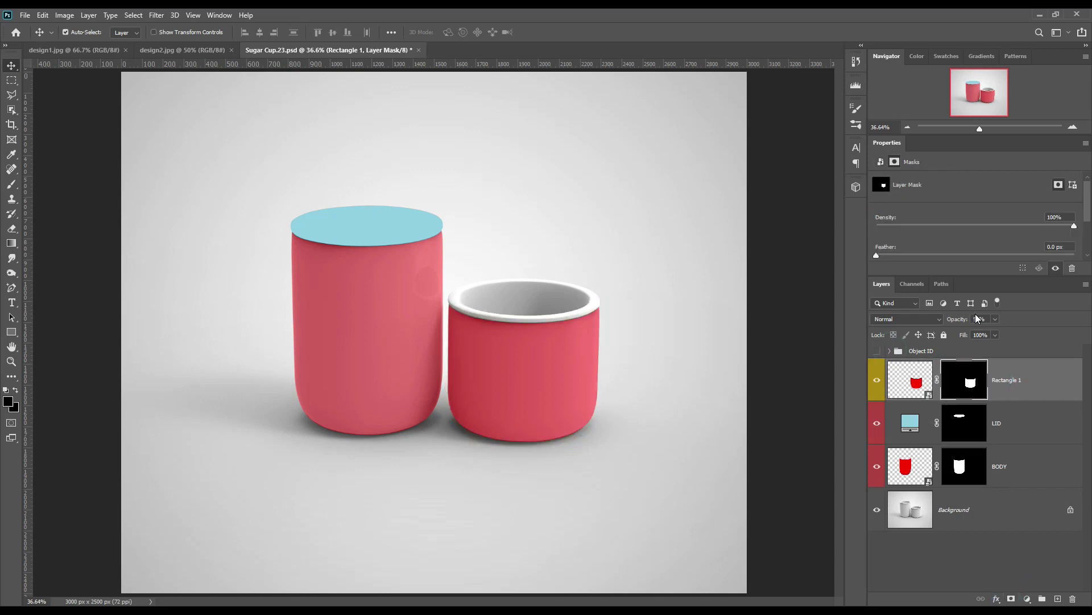
Add a light blue (#90d0e5) solid color fill layer masked to the Lid2 shape above Rectangle 1, and give it a yellow label
click(890, 351)
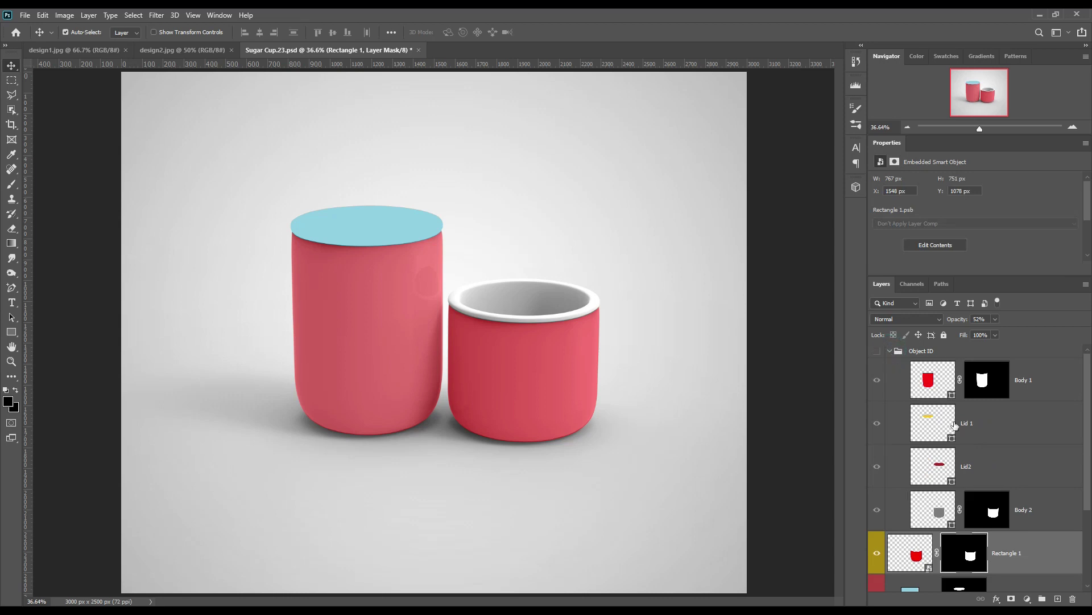
ctrl+click(954, 483)
ctrl+click(891, 351)
click(1028, 598)
click(1027, 400)
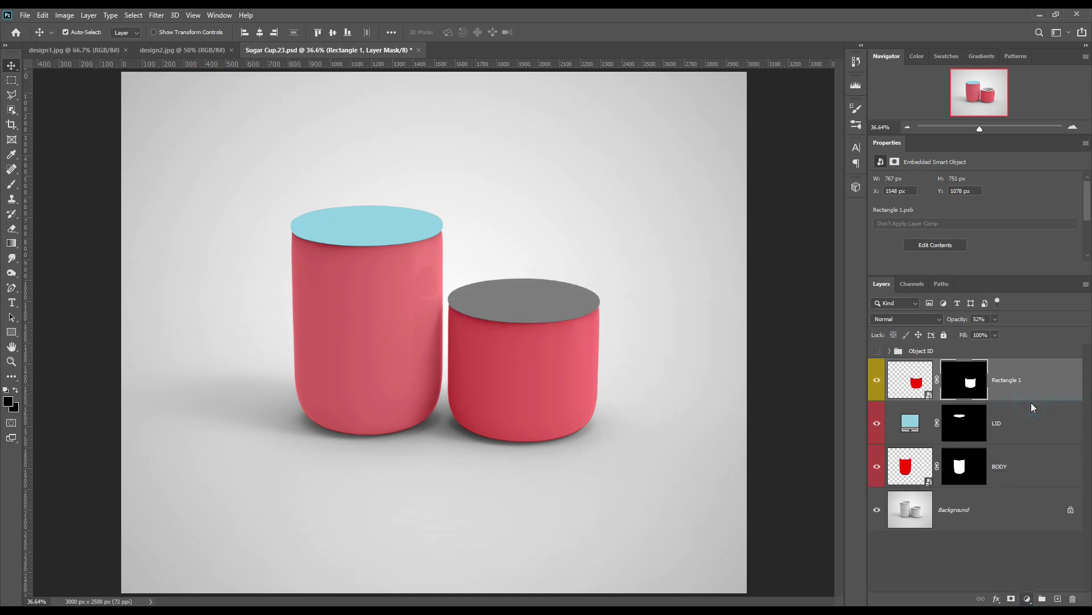
click(391, 221)
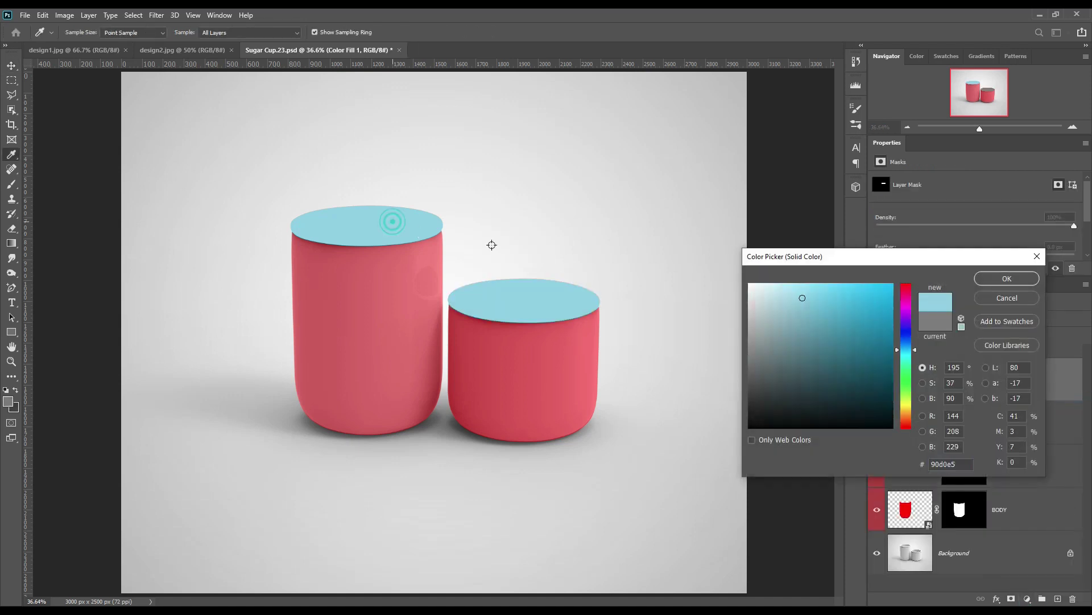
click(1003, 278)
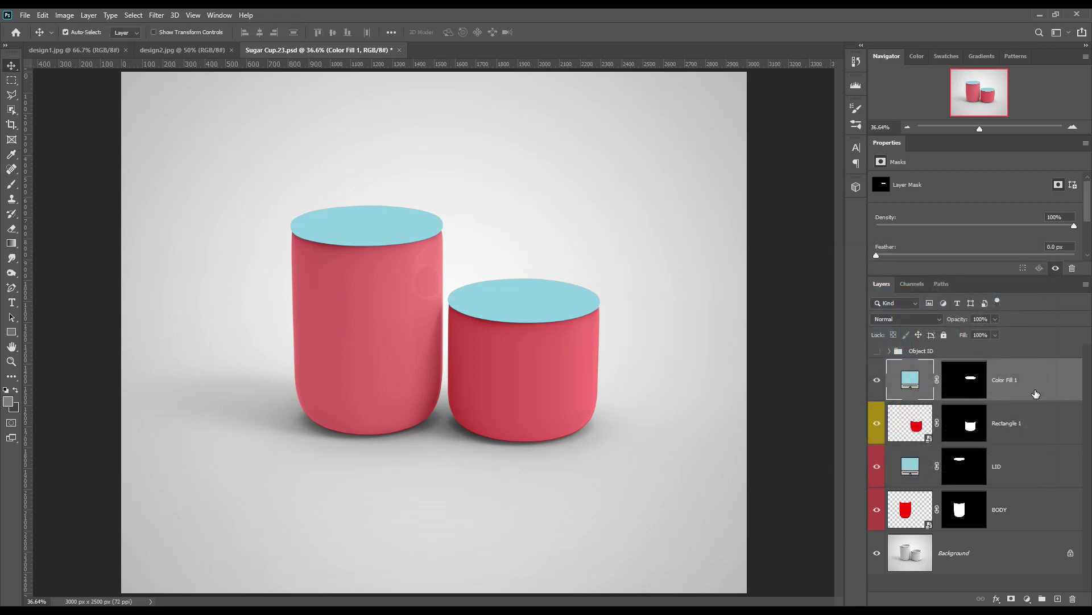
right_click(1035, 394)
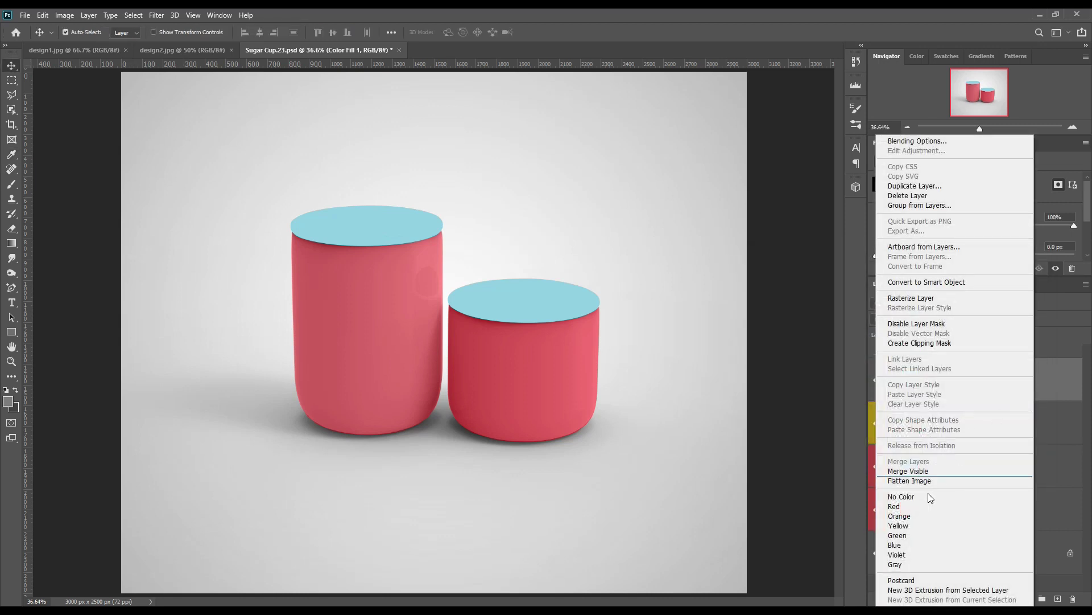
click(903, 526)
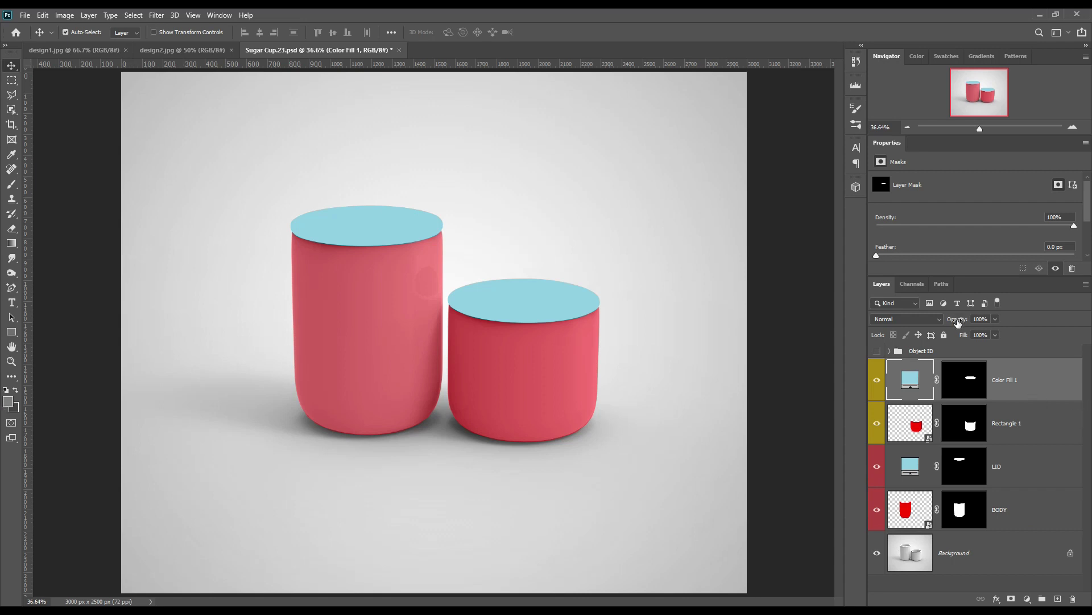
Raise the Rectangle 1 layer's opacity to 100% and select the LID layer
click(1024, 421)
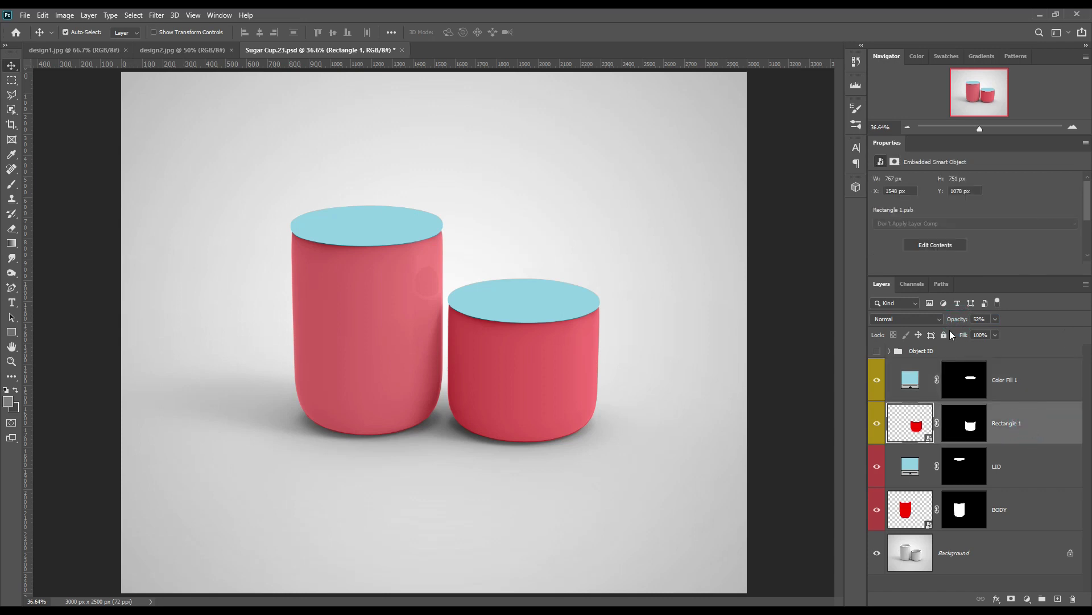
drag(956, 321, 967, 319)
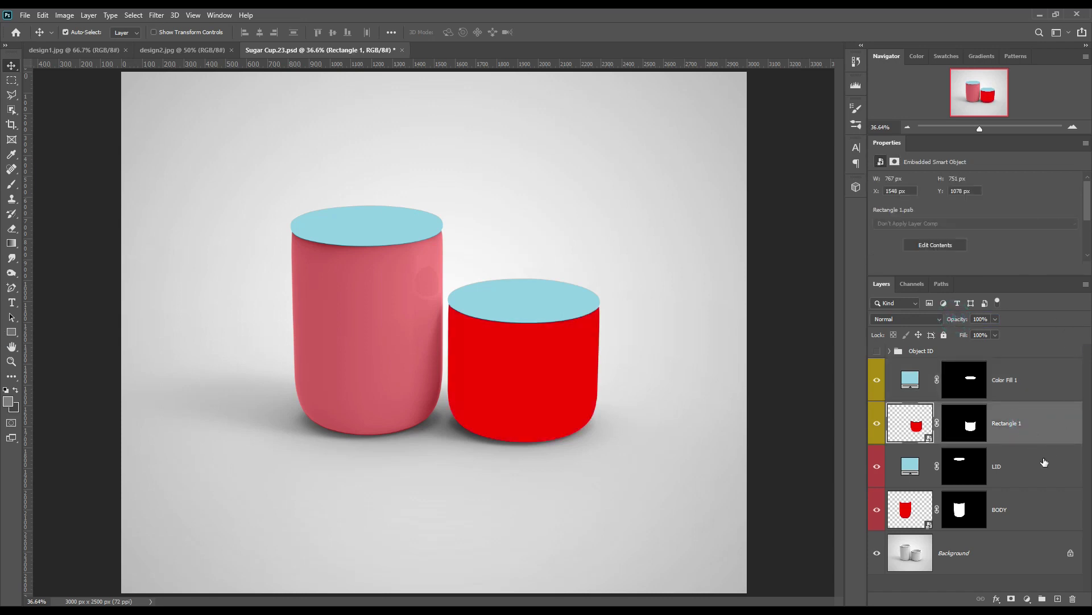
click(1032, 464)
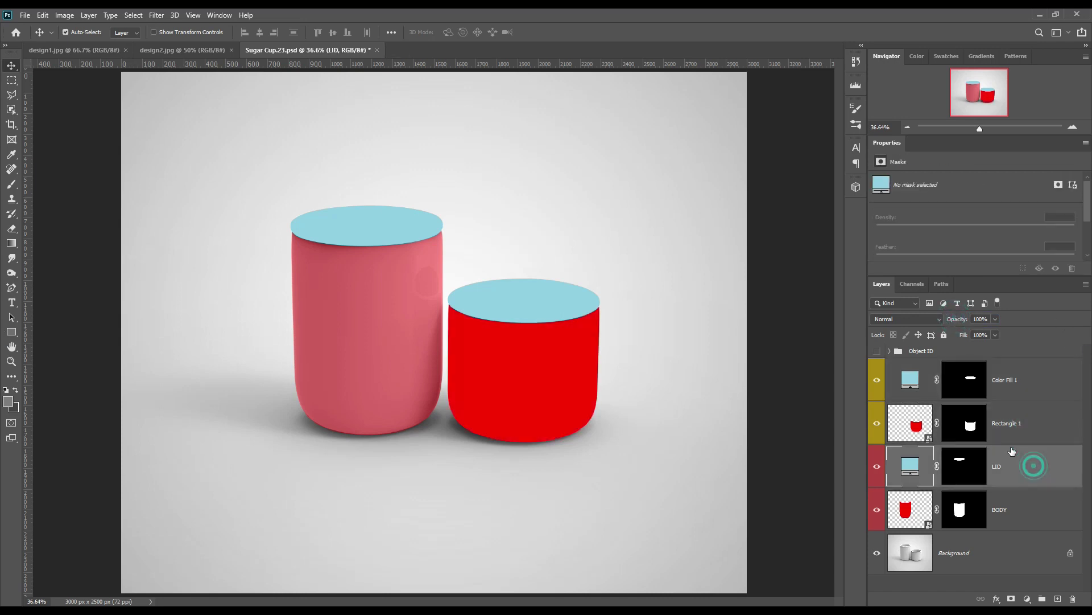
Raise the BODY layer's opacity to 100%
click(1023, 508)
drag(960, 322, 2, 322)
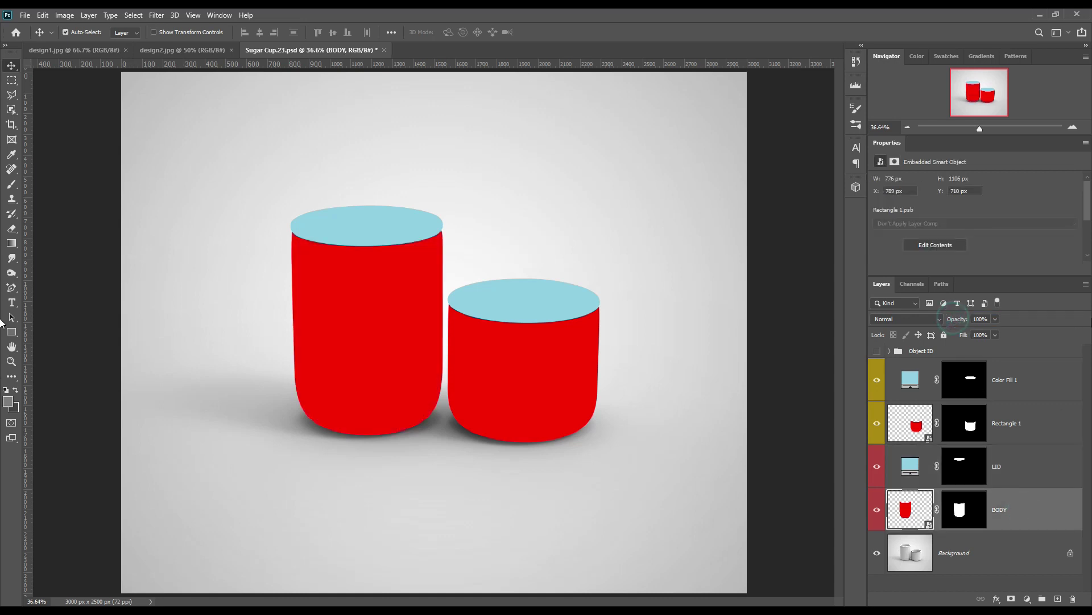
Group the Color Fill 1 and Rectangle 1 layers and name the group cUP 2
click(1018, 431)
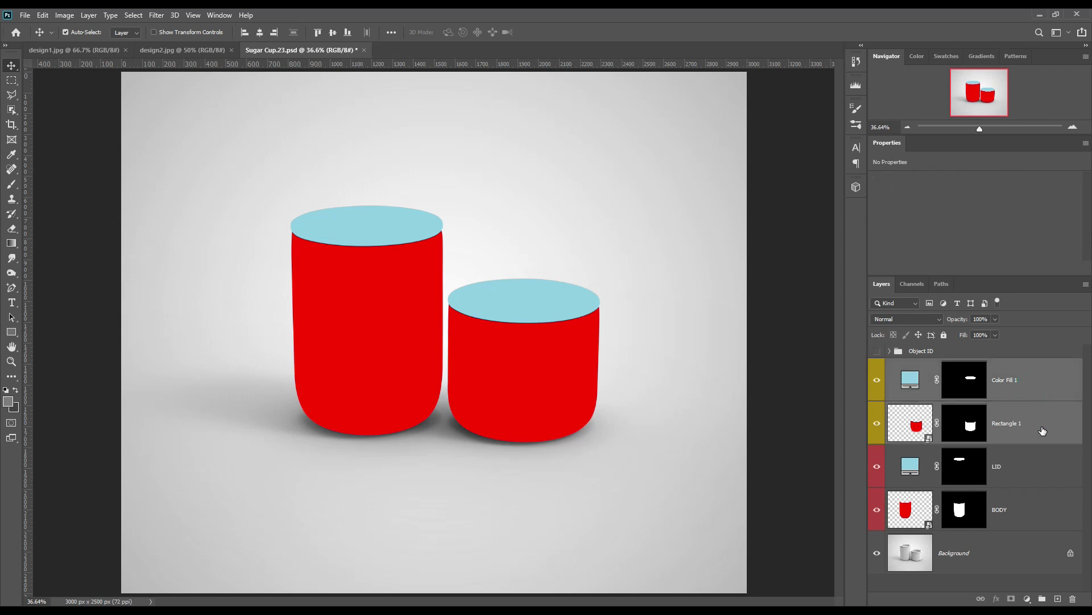
drag(1043, 431, 1042, 599)
double_click(921, 367)
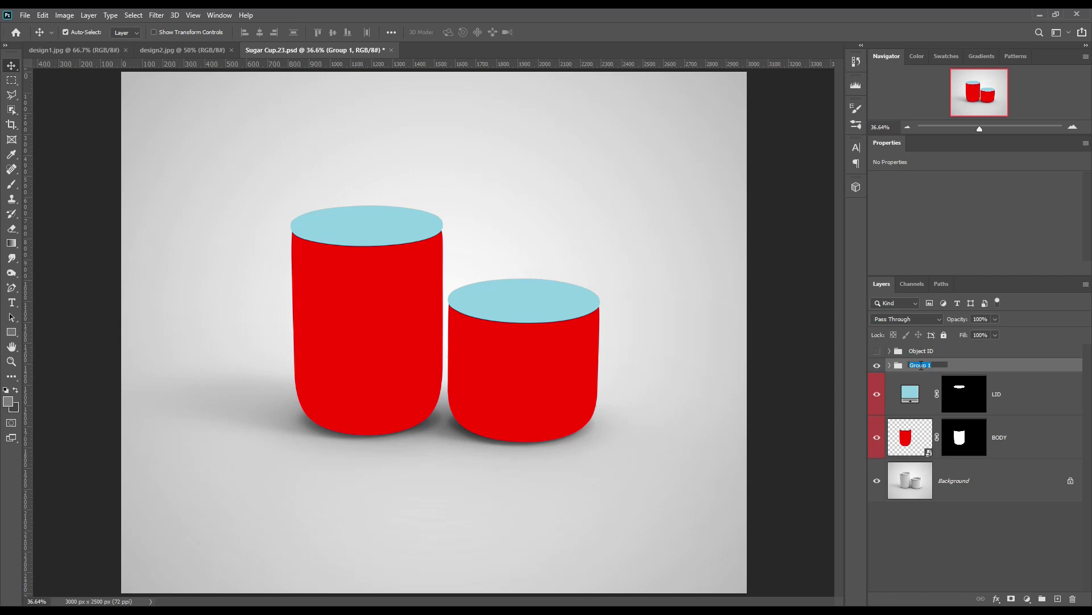
text(cUP 2)
key(Return)
Group the LID and BODY layers and name the group CUP 1
click(1031, 409)
shift+click(1031, 449)
drag(1031, 449, 1042, 599)
double_click(925, 380)
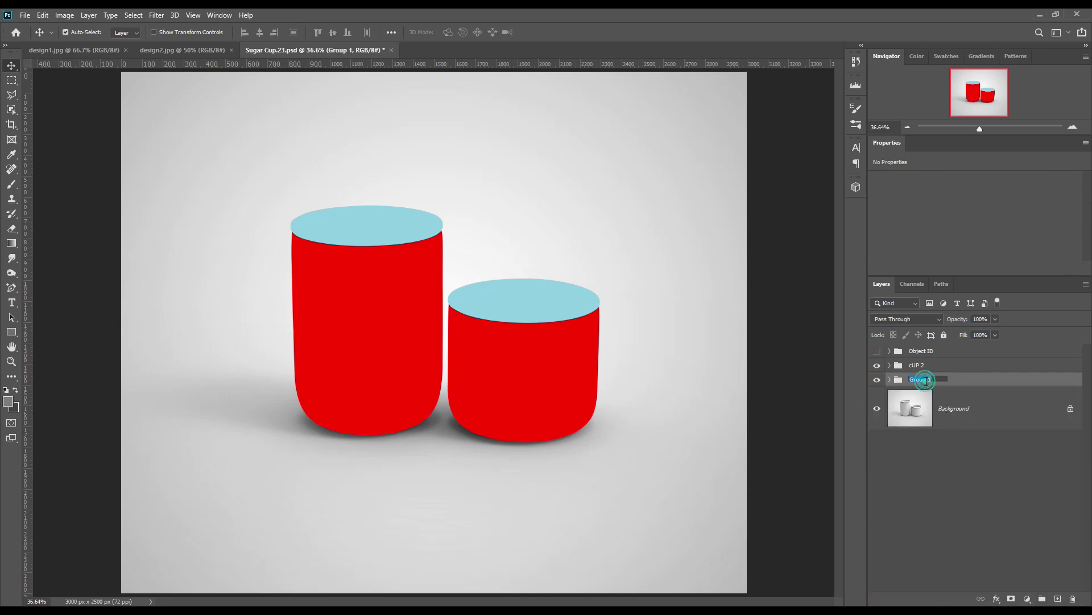
text(CUP)
key(Return)
Rename the short cup's group as CUP2
click(920, 366)
double_click(921, 365)
text(CUP2)
key(Return)
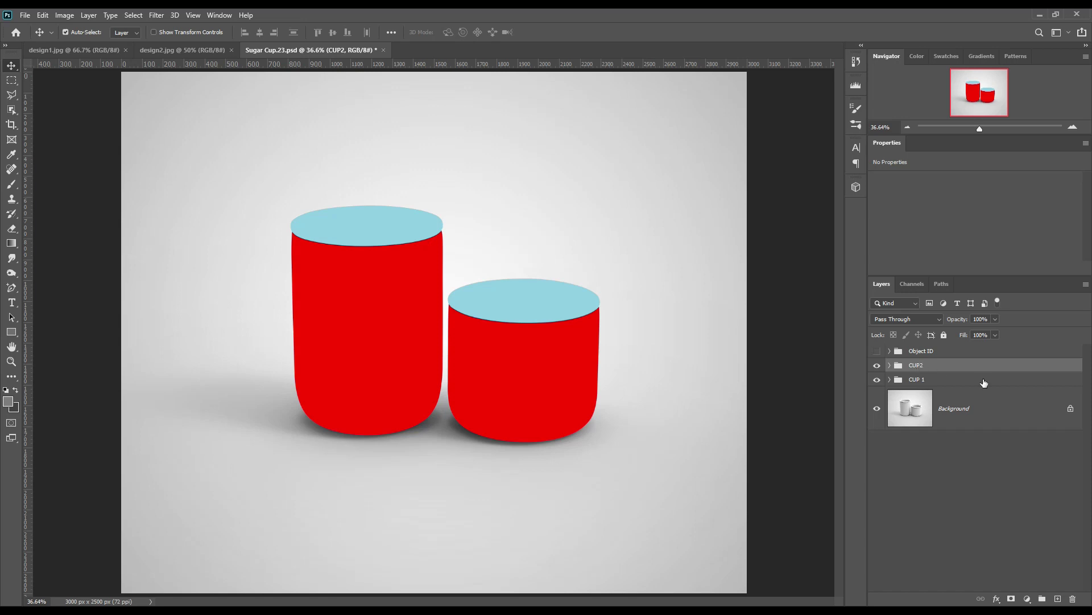
Copy the Background inside the combined BODY and LID masks of CUP 1 to a new layer, placed above LID in that group
click(967, 380)
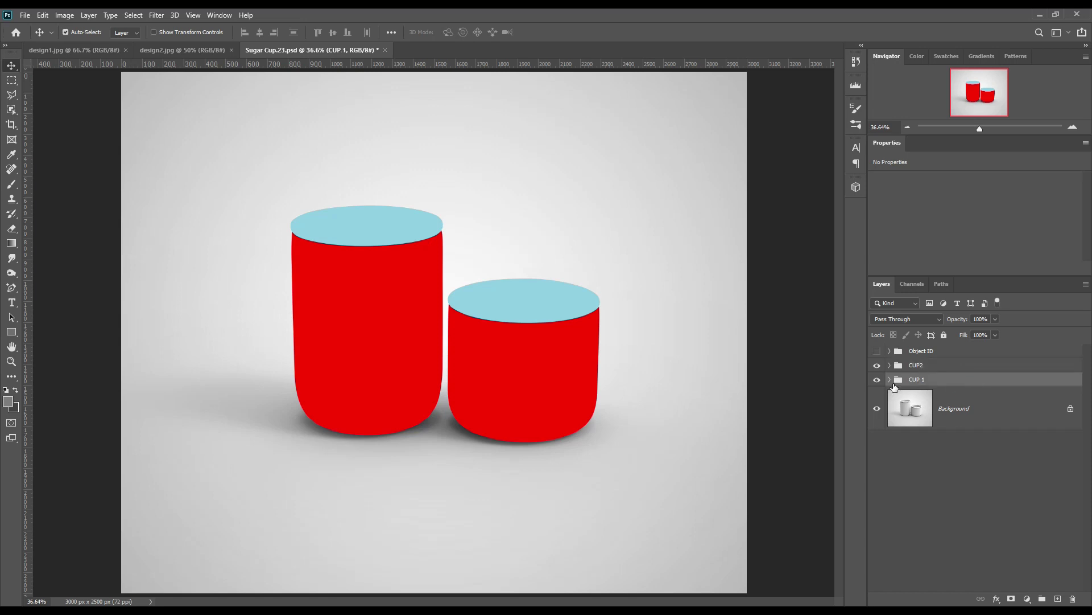
click(890, 380)
ctrl+click(983, 461)
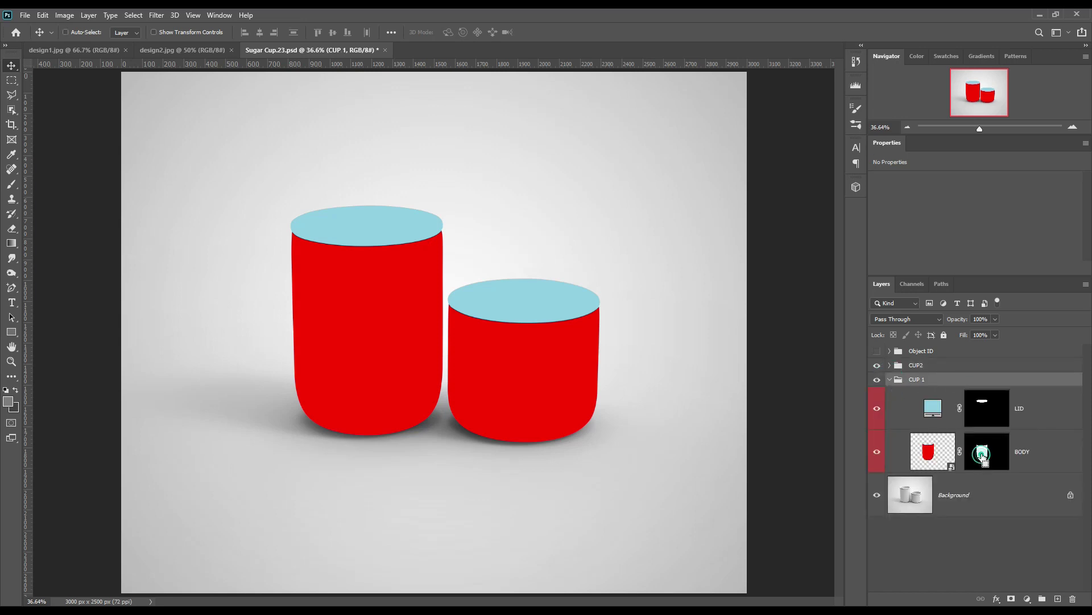
ctrl+shift+click(985, 405)
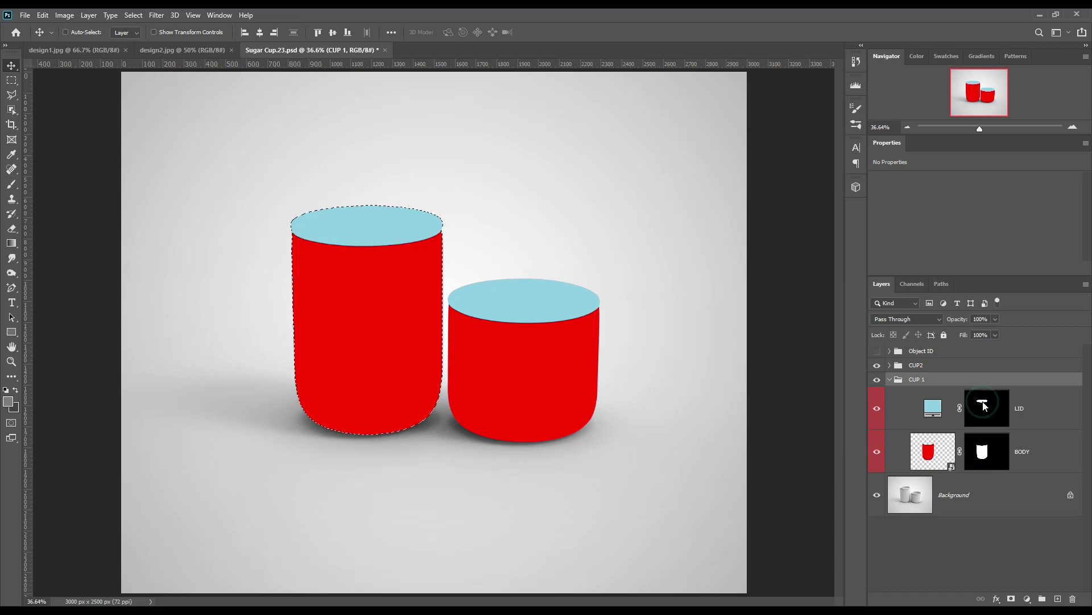
click(977, 495)
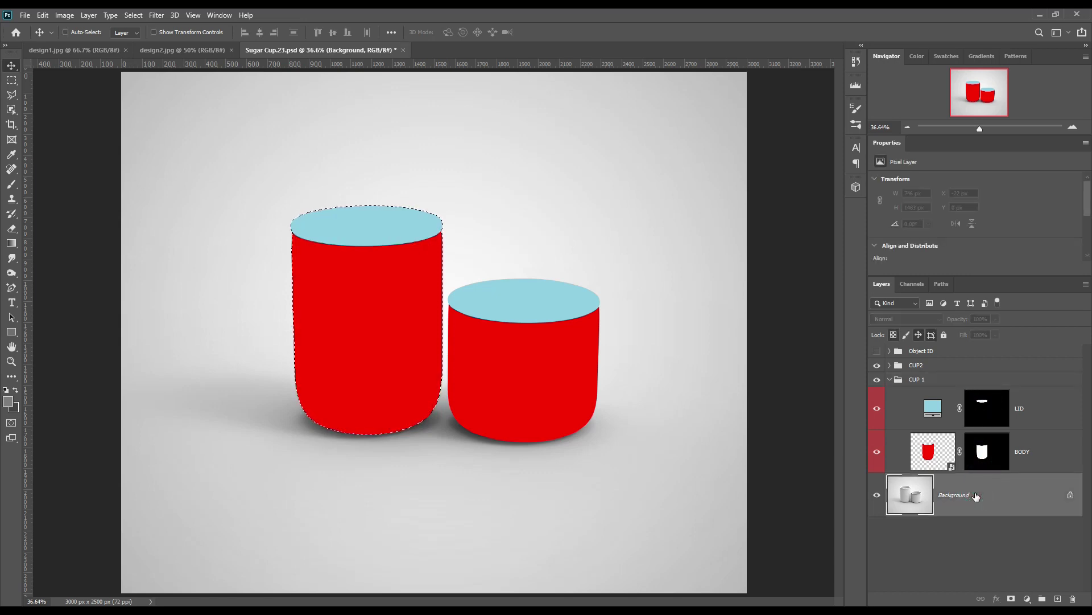
key(ctrl+j)
drag(977, 496, 977, 403)
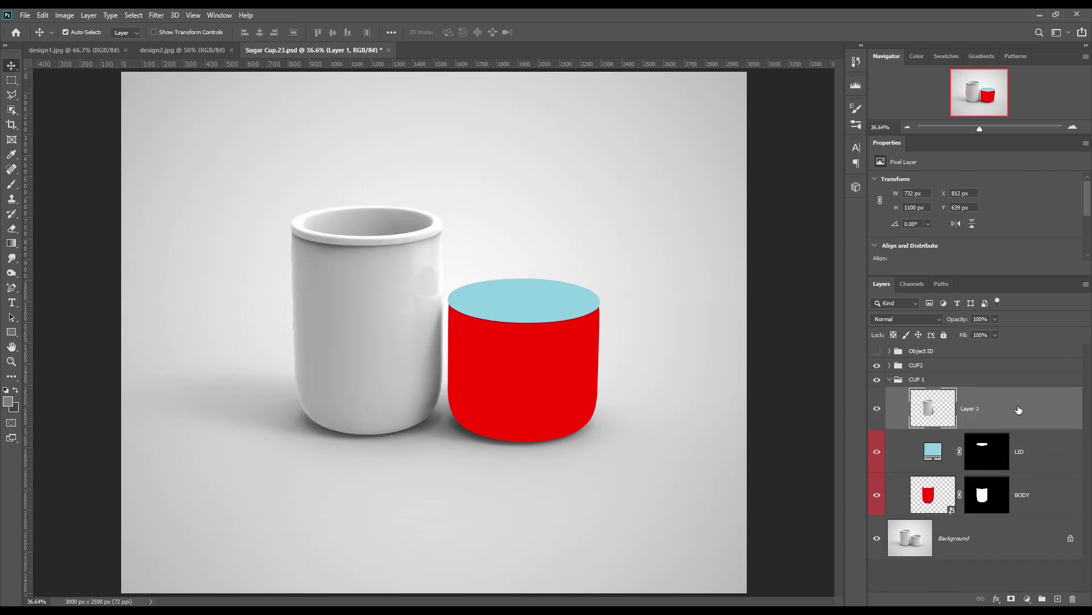
Duplicate the copied tall cup layer twice and rename the lowest of the three sHADOW
key(ctrl+j)
key(ctrl+j)
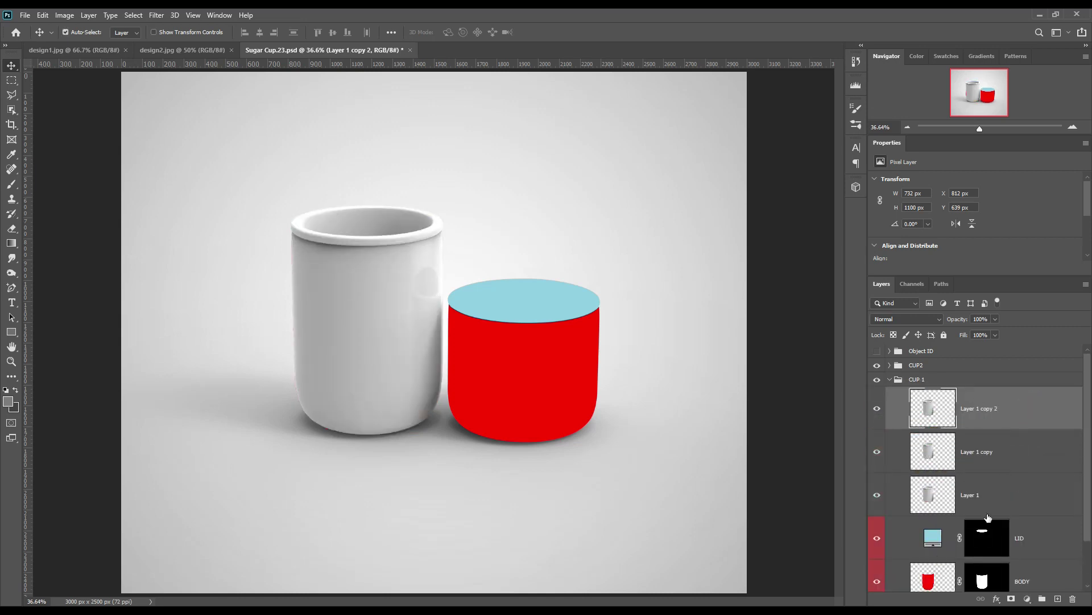
double_click(976, 495)
text(shADOW)
key(Return)
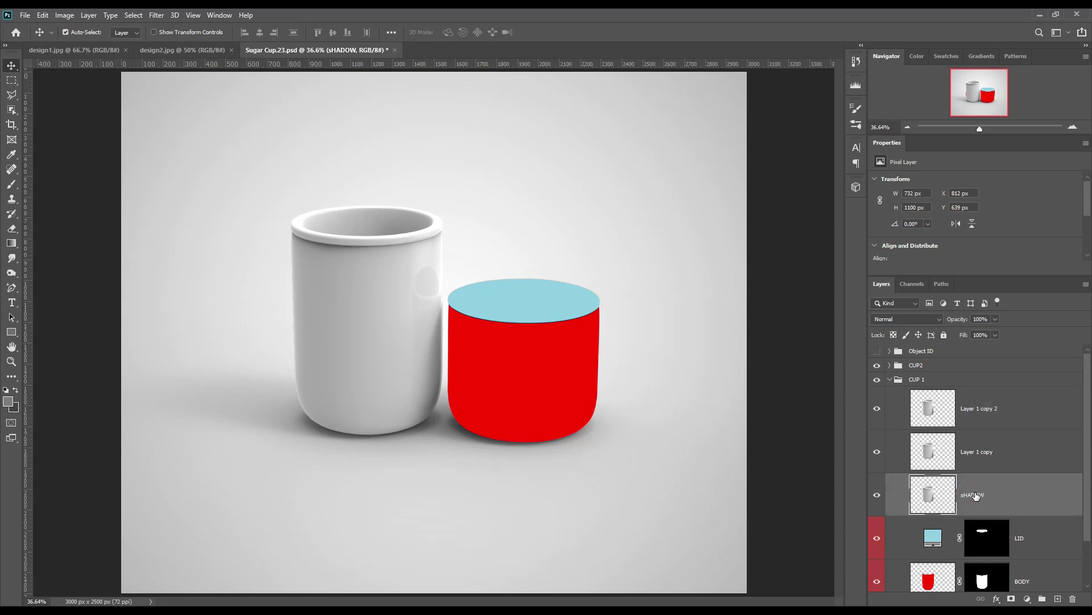
Rename the middle tall cup copy MIDTONE and the uppermost copy LIGHT
double_click(985, 452)
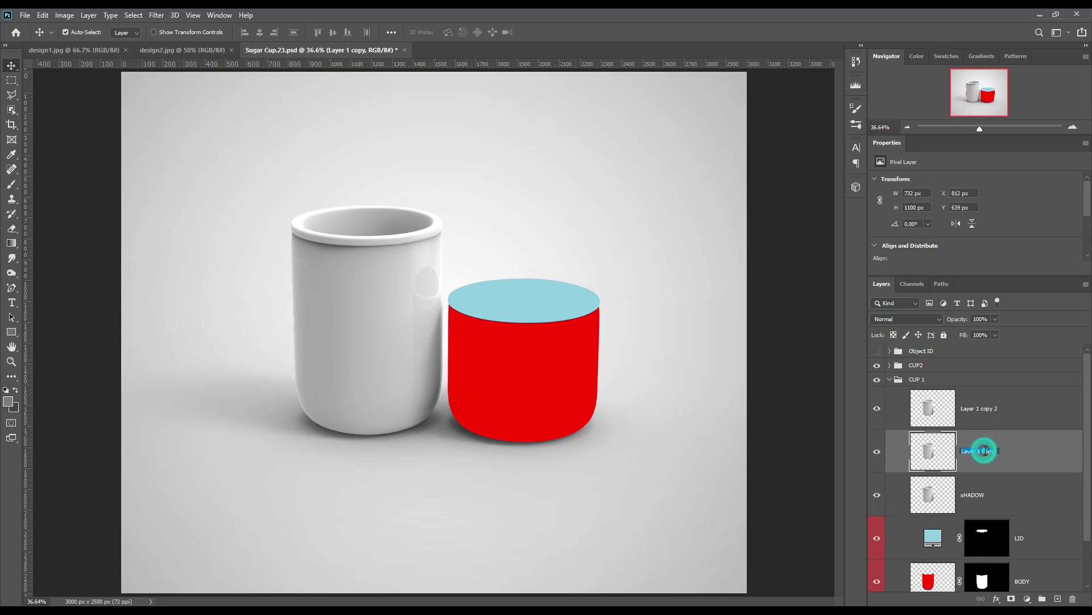
text(MIDTONE)
key(Return)
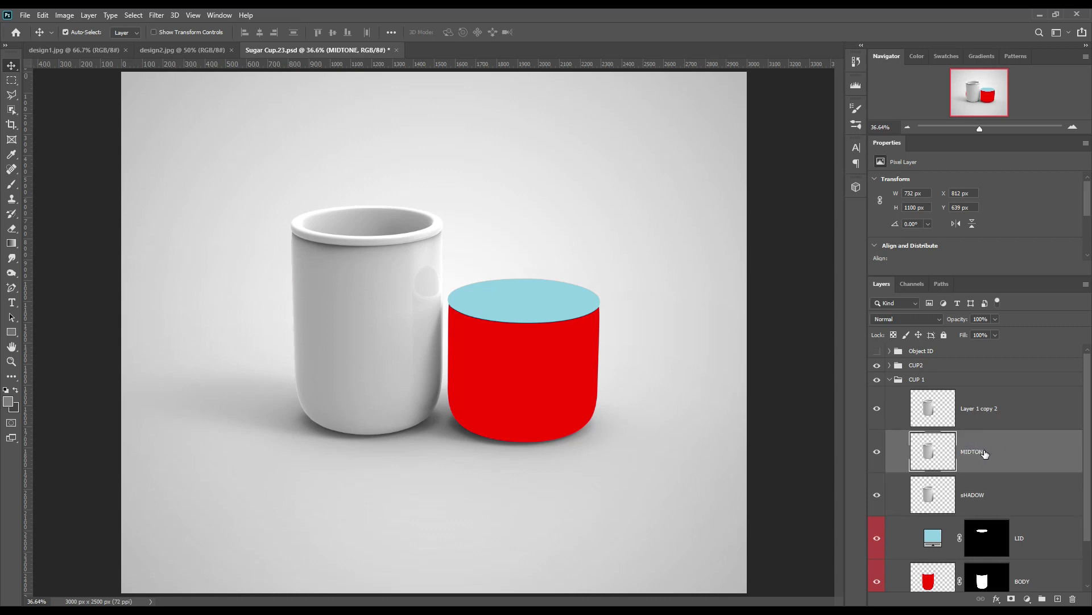
double_click(983, 408)
text(L)
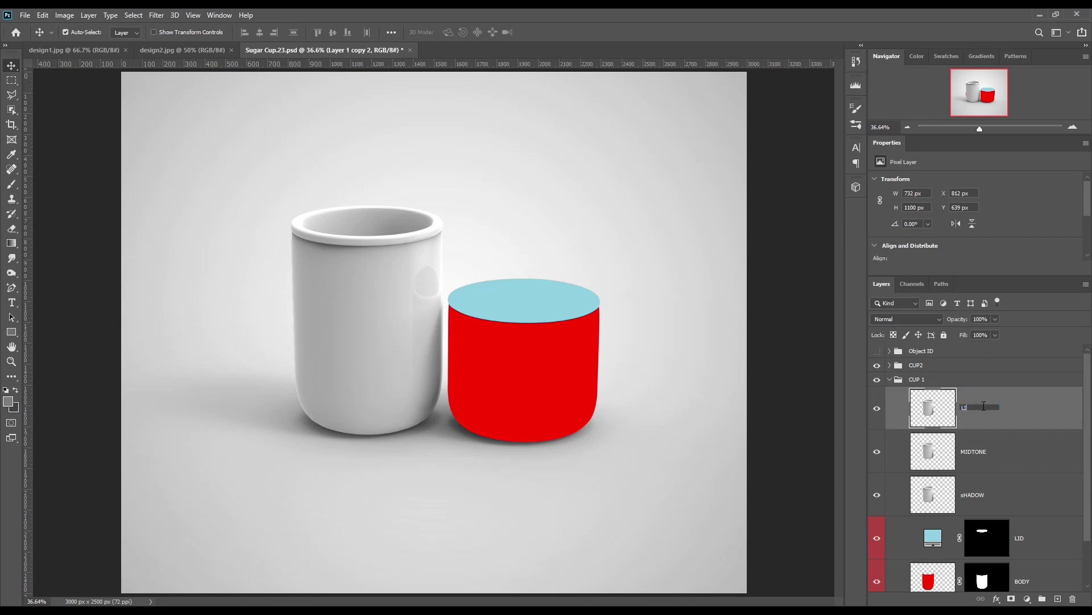
text(IGHT)
key(Return)
Hide the LIGHT and MIDTONE layers and set the sHADOW layer's blend mode to Linear Burn
click(876, 407)
click(876, 451)
click(1001, 493)
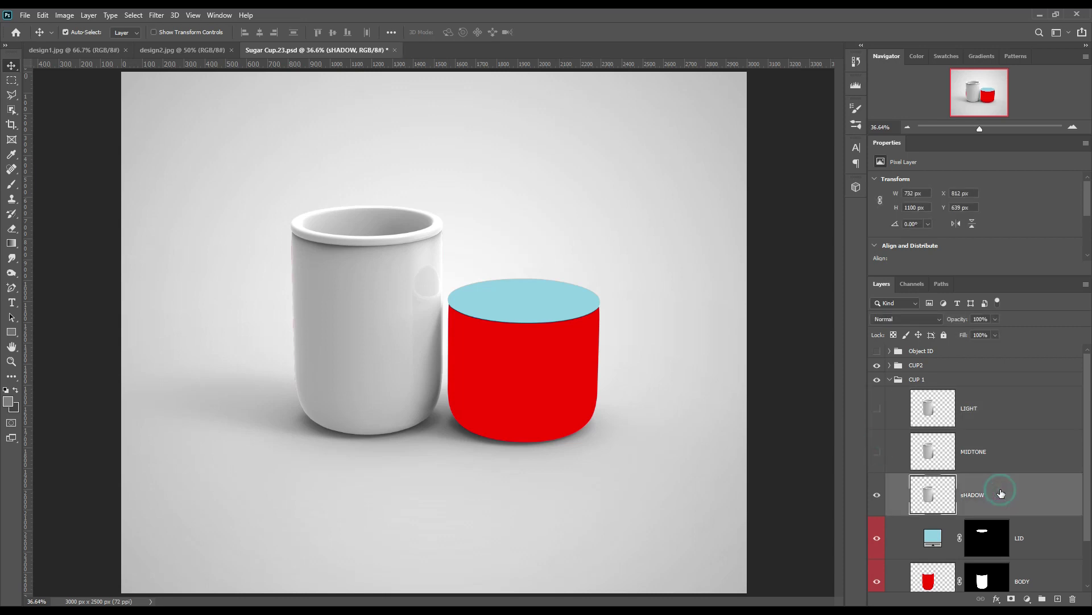
click(925, 320)
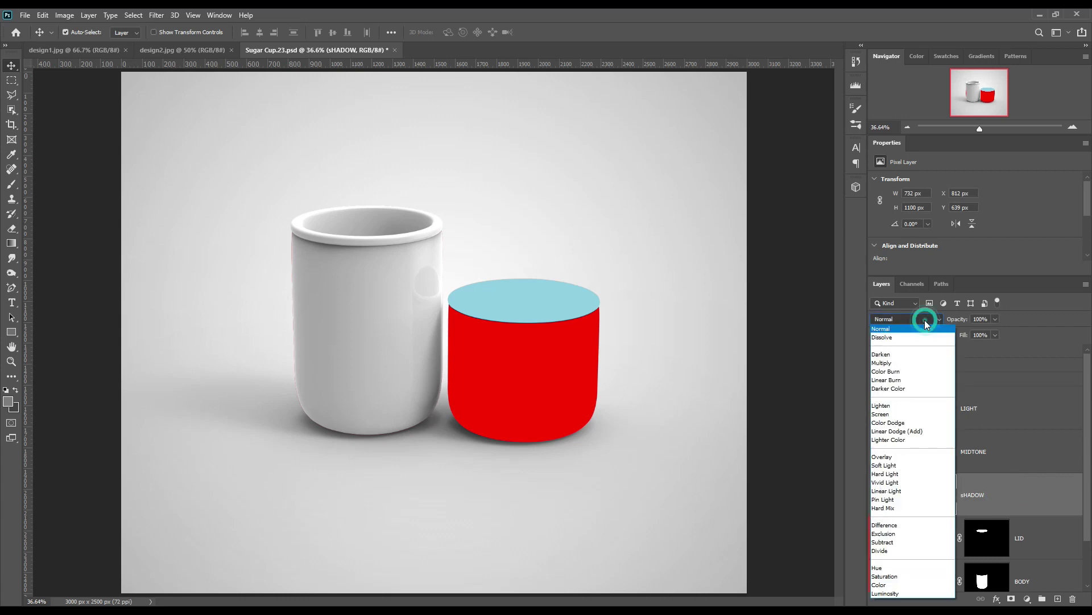
click(901, 380)
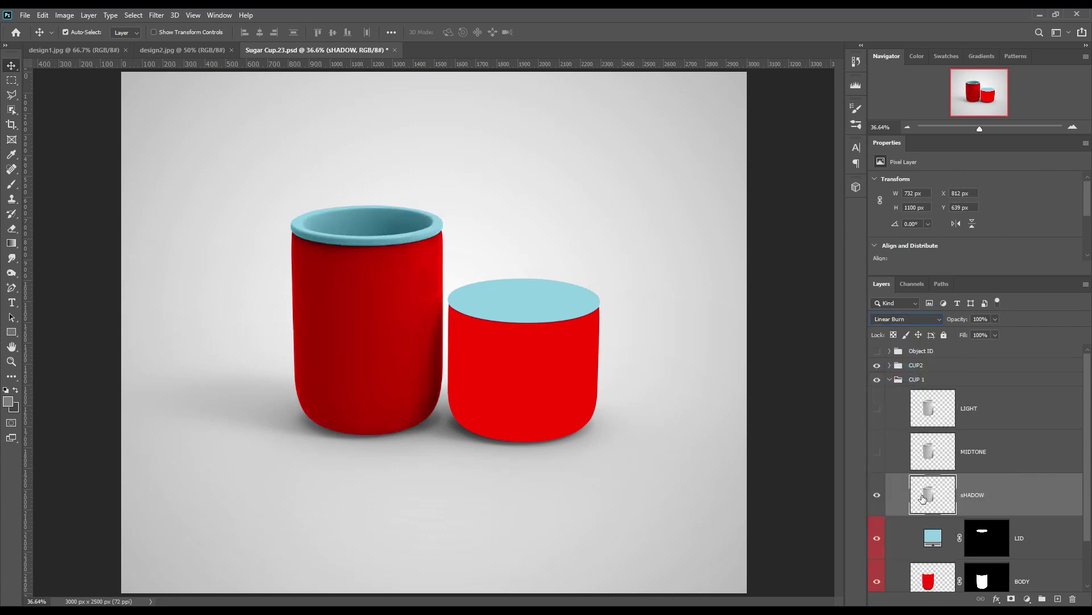
Show the MIDTONE layer and set its blend mode to Linear Dodge (Add)
click(877, 451)
click(1000, 458)
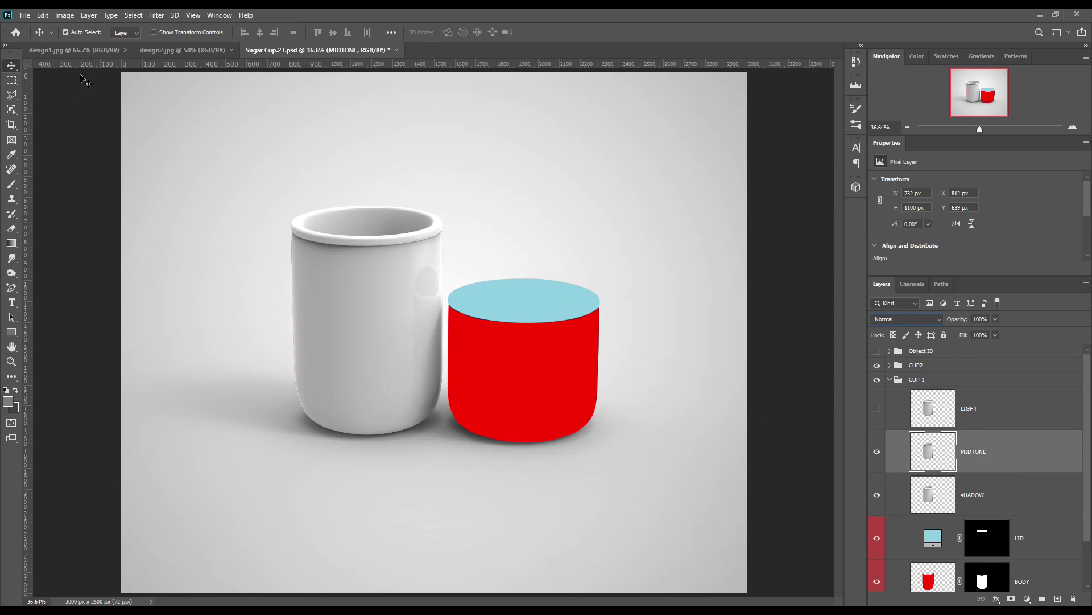
click(63, 15)
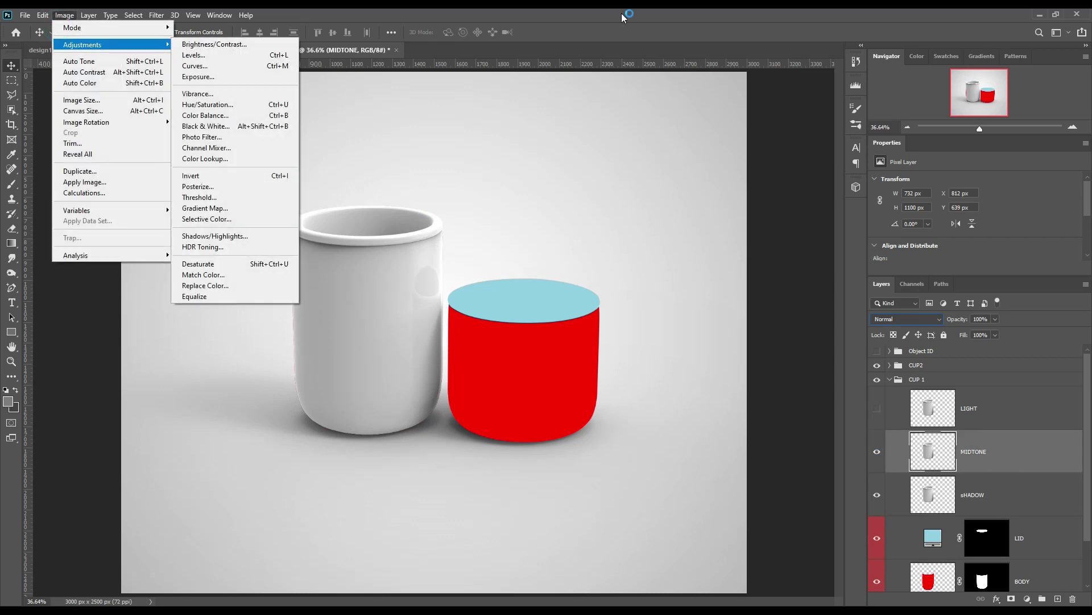
click(889, 333)
click(891, 320)
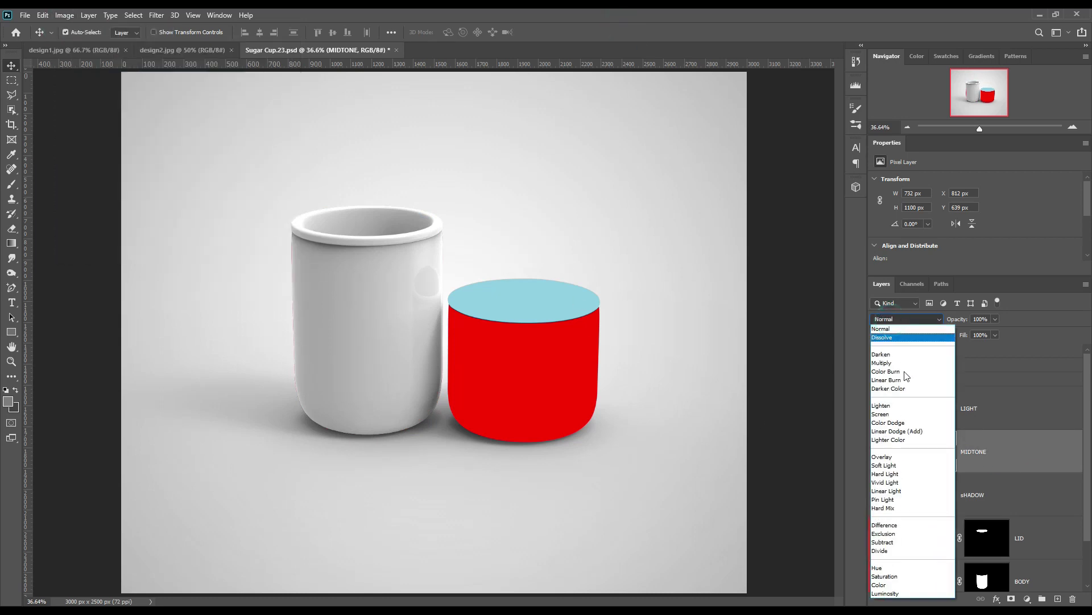
click(904, 434)
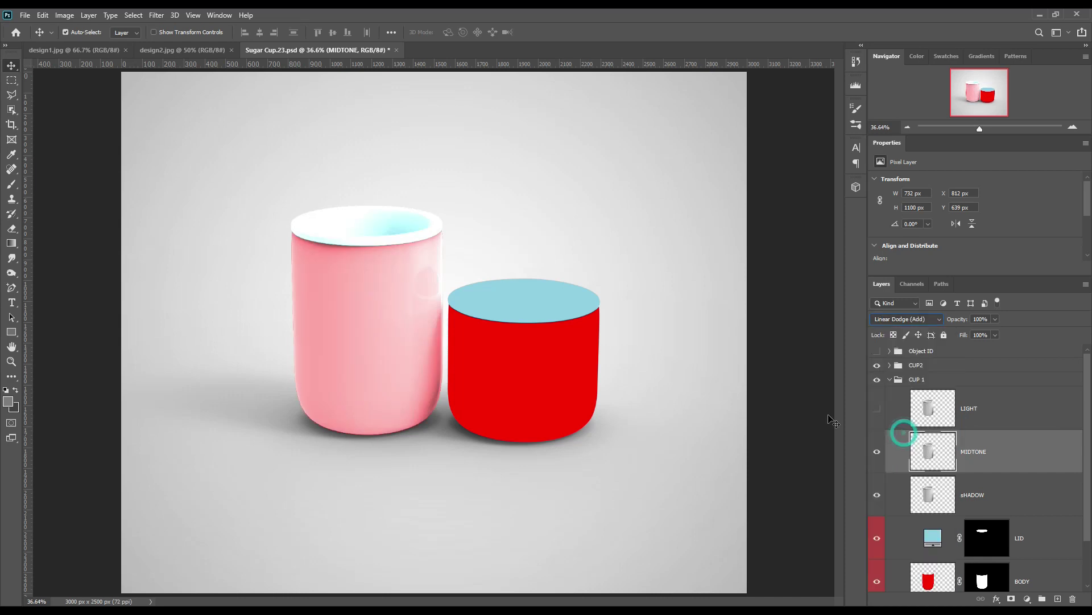
Apply Levels to the MIDTONE layer with the input black point at 167 and the output white level at 193
click(60, 20)
mouse_move(103, 44)
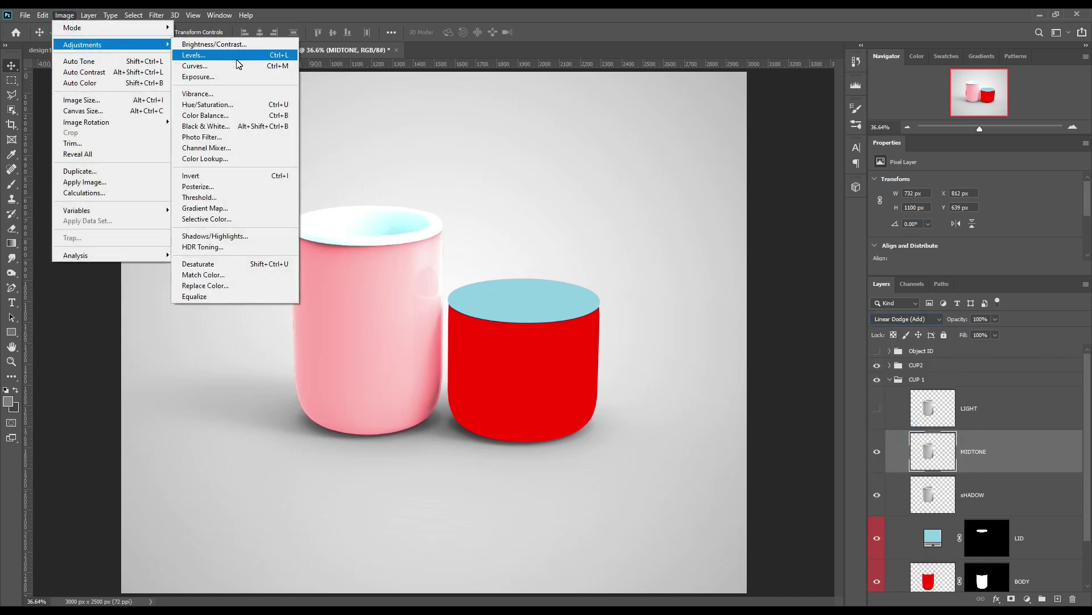
click(238, 57)
drag(817, 261, 914, 261)
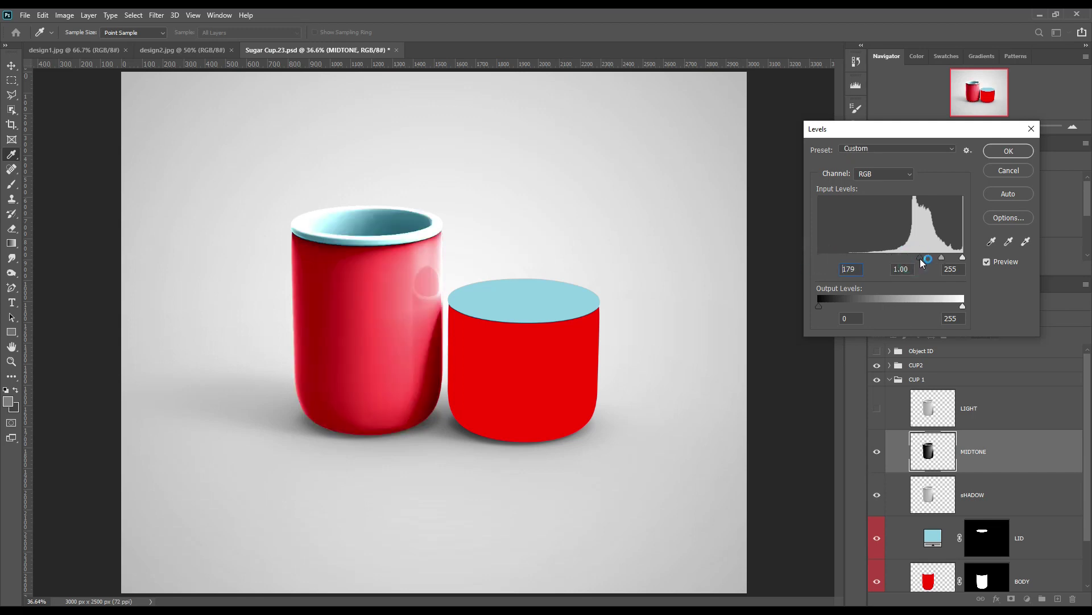
key(Down)
drag(932, 308, 930, 308)
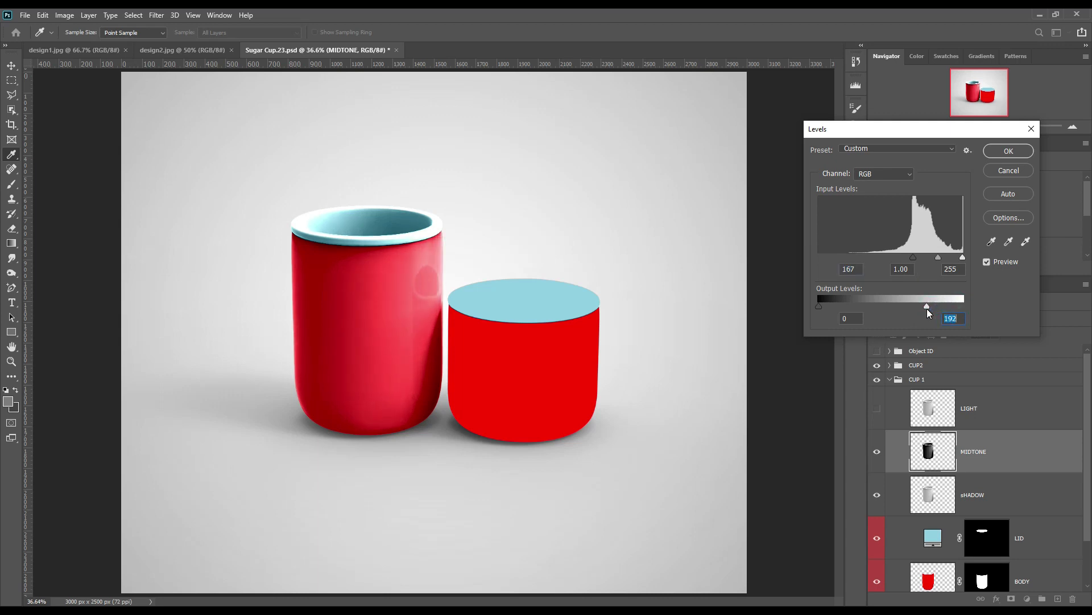
drag(925, 308, 927, 308)
click(1005, 152)
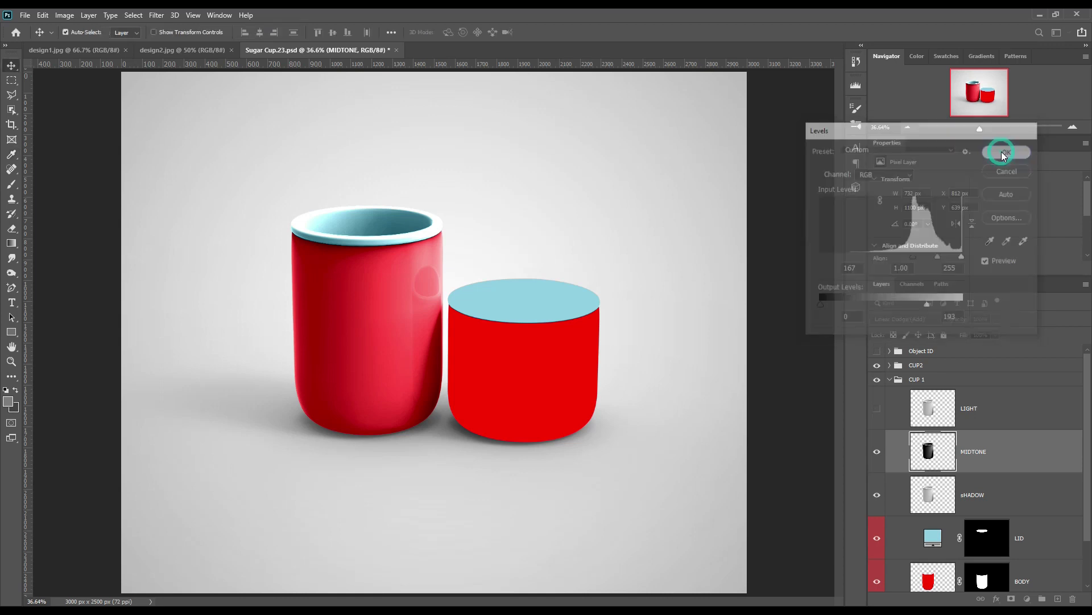
Darken the lid area of MIDTONE using the LID mask selection and Levels with output white at 70, and deselect
ctrl+click(982, 531)
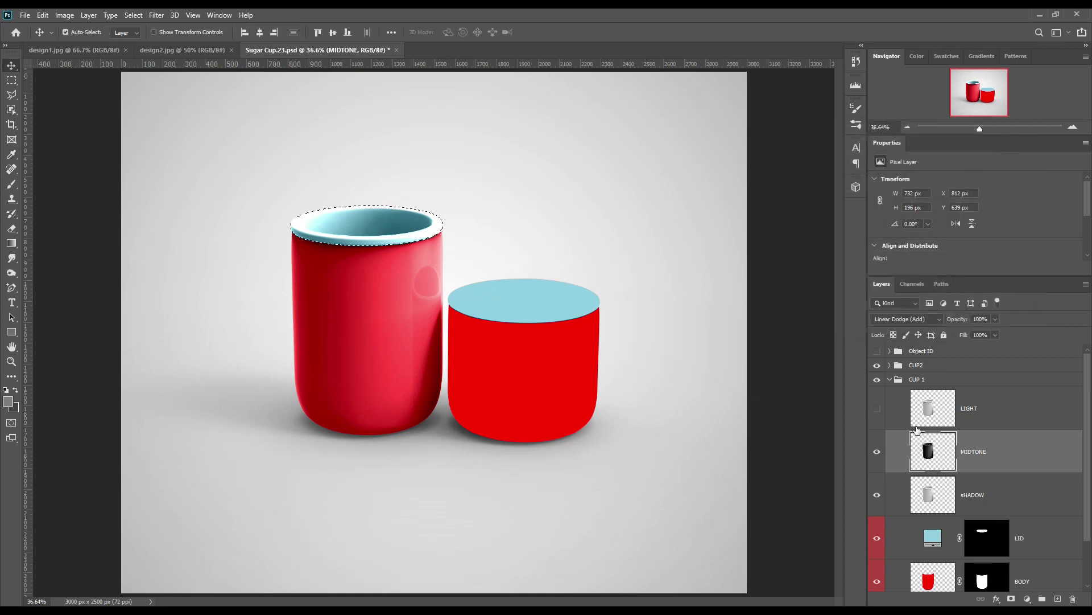
click(64, 14)
mouse_move(97, 45)
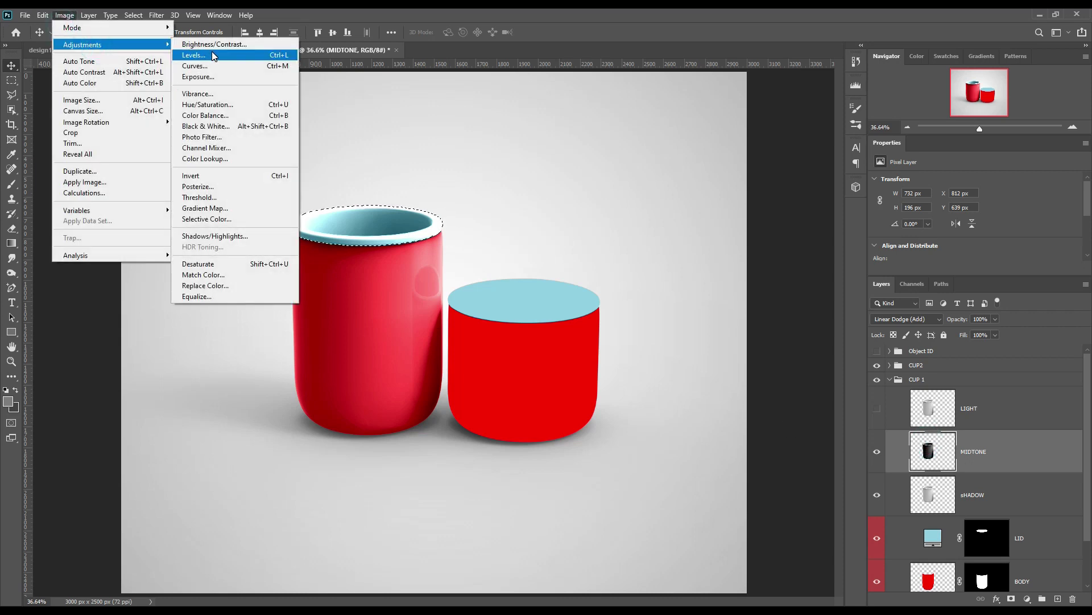
click(194, 55)
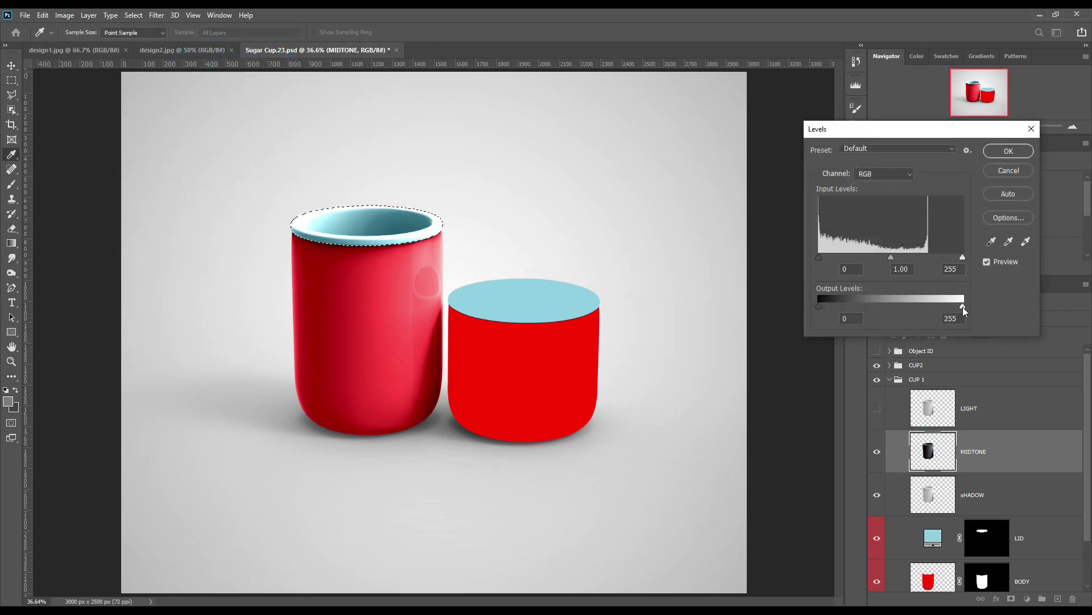
drag(923, 307, 857, 308)
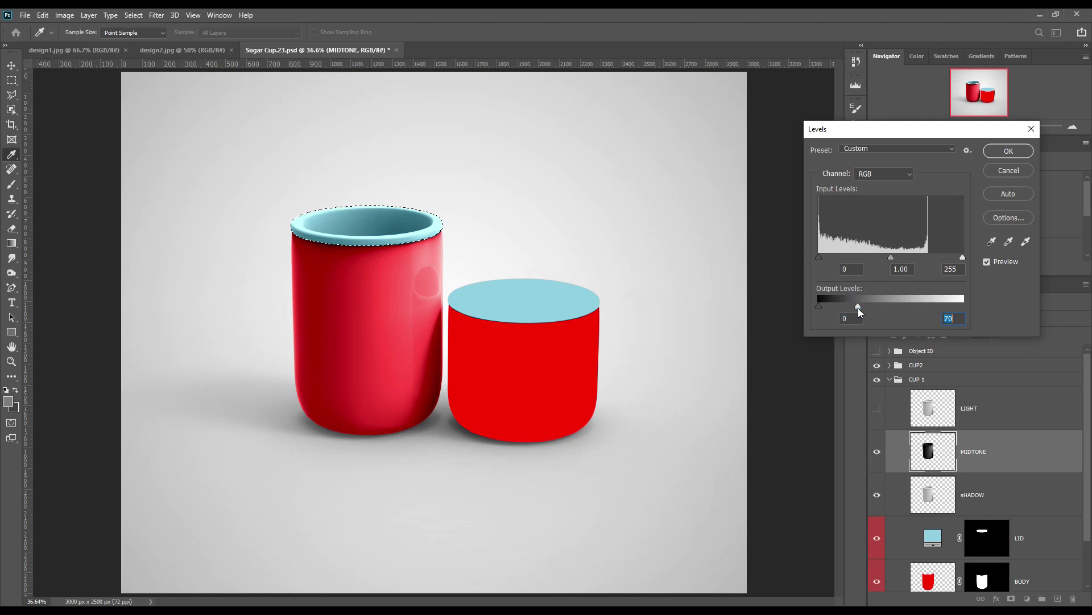
click(1007, 152)
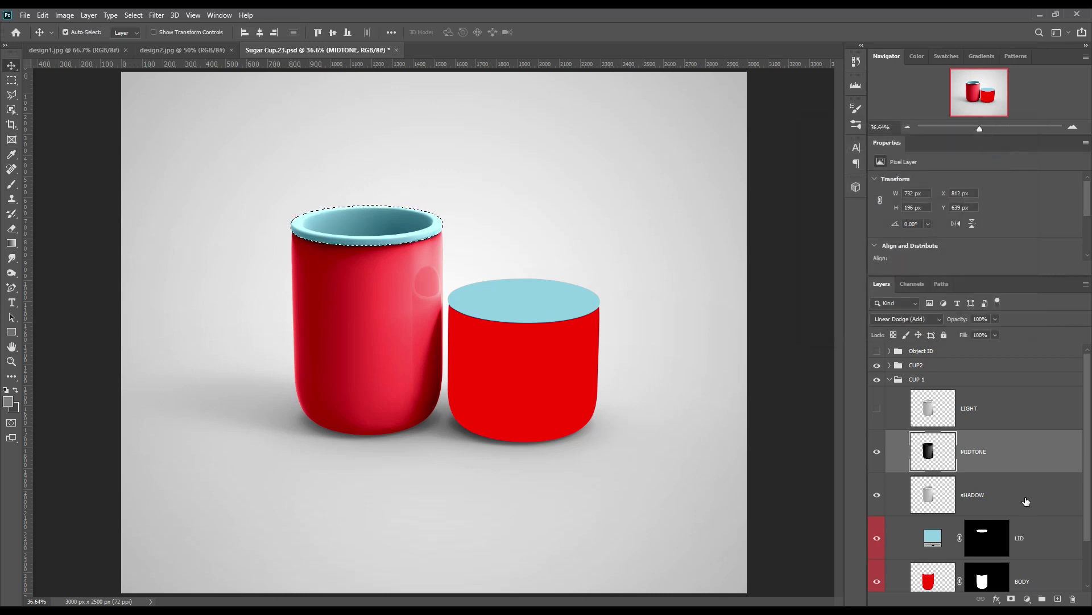
key(ctrl+d)
Show the LIGHT layer and set its blend mode to Screen
click(876, 408)
click(1022, 419)
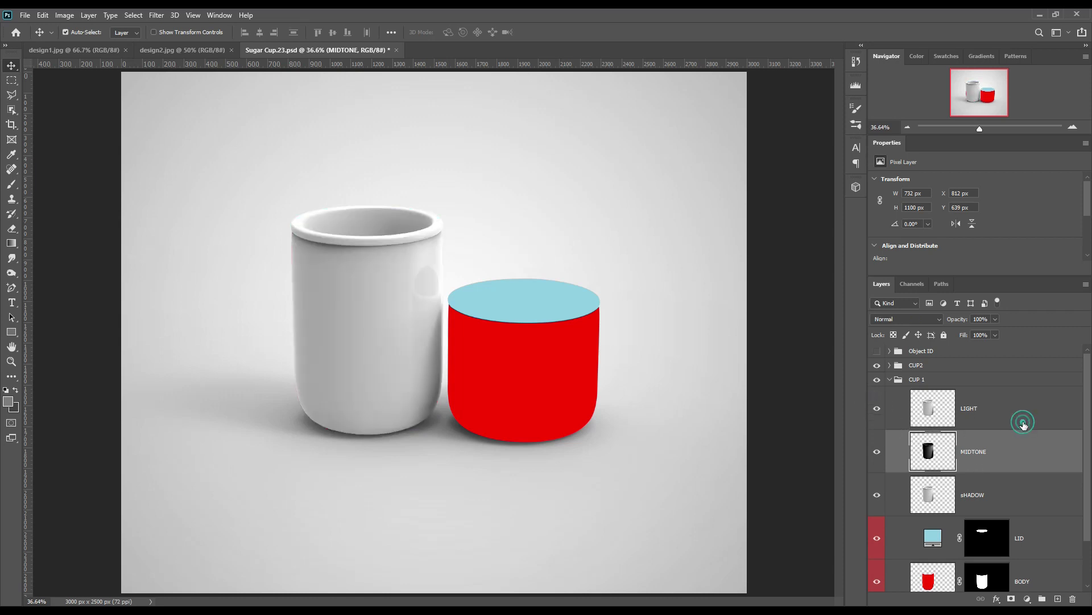
click(934, 320)
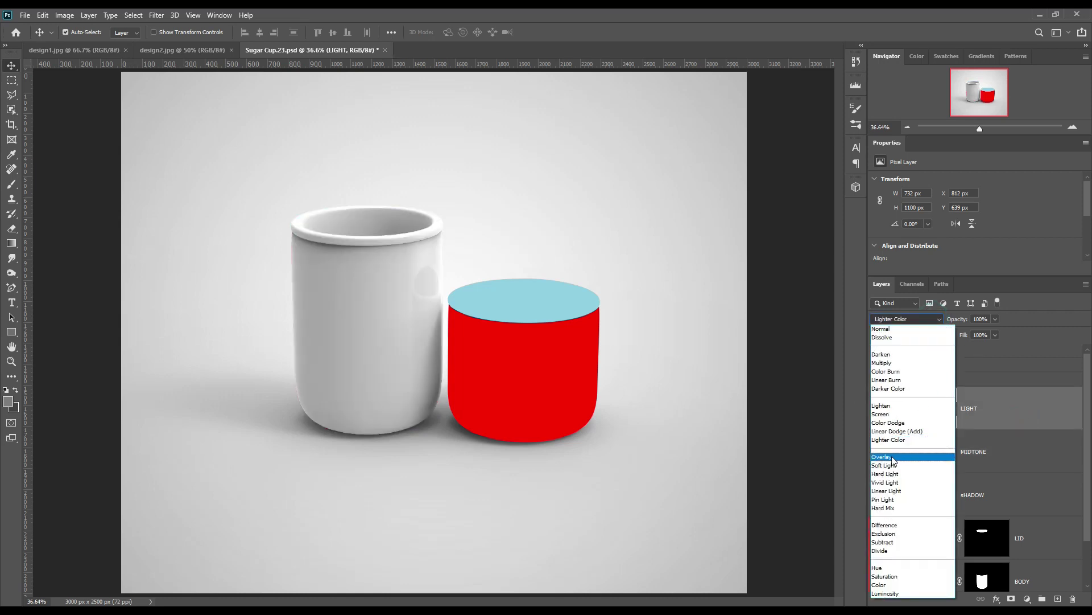
click(885, 414)
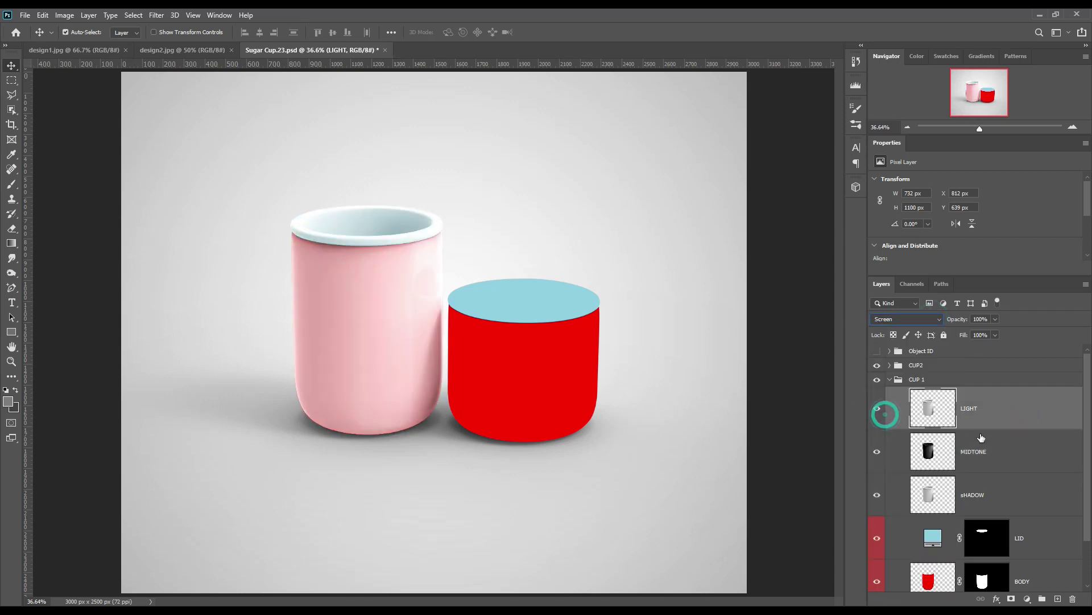
Apply Levels to the LIGHT layer with the input black point at 178 and the output white level at 202
click(64, 14)
click(102, 45)
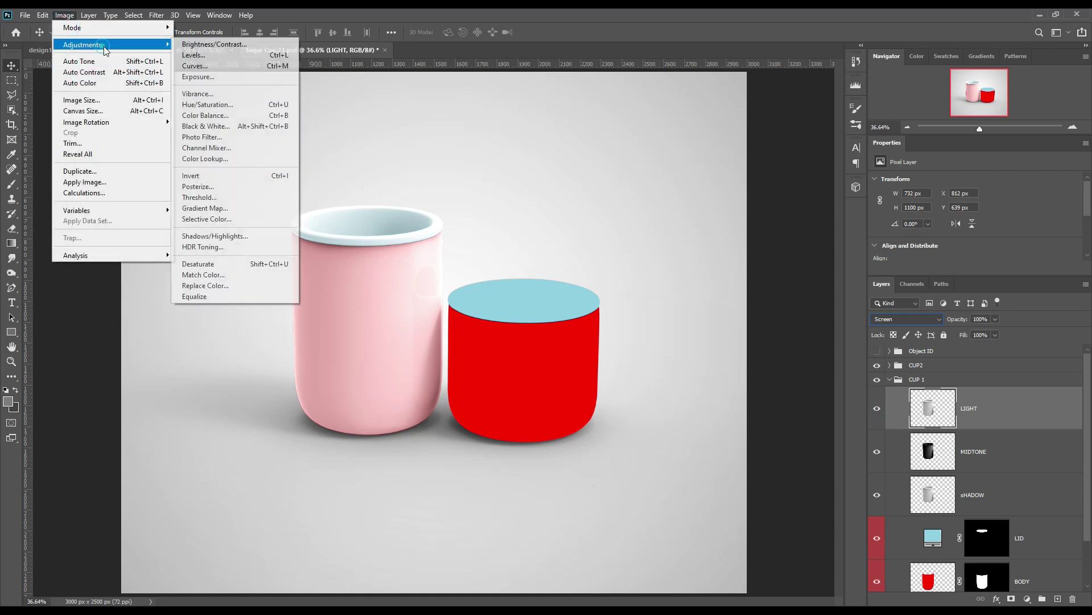
click(227, 55)
drag(821, 262, 920, 262)
click(920, 261)
drag(962, 307, 933, 306)
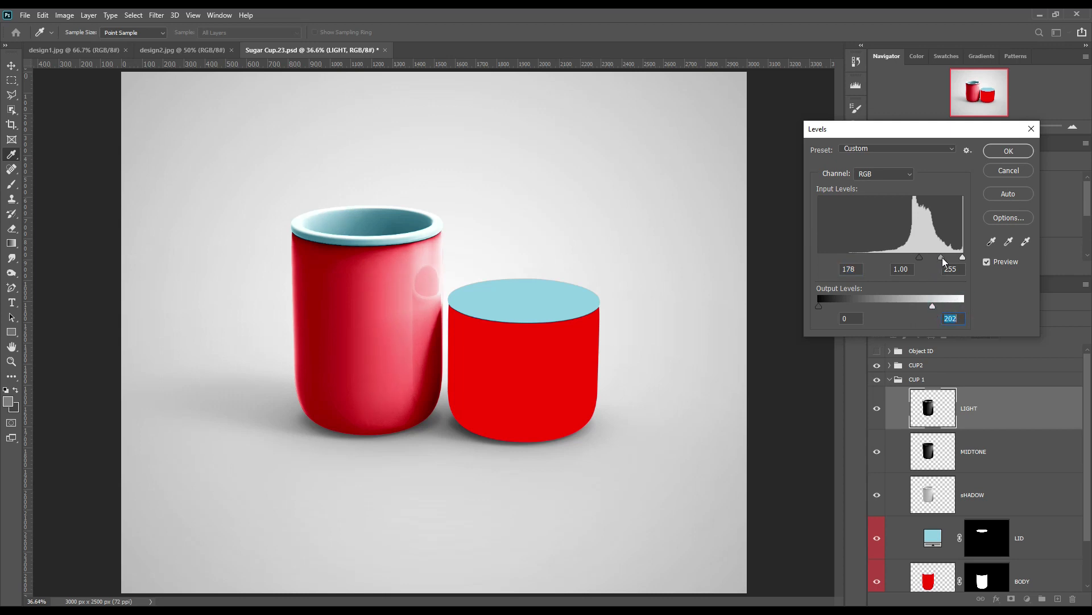
click(1008, 150)
key(v)
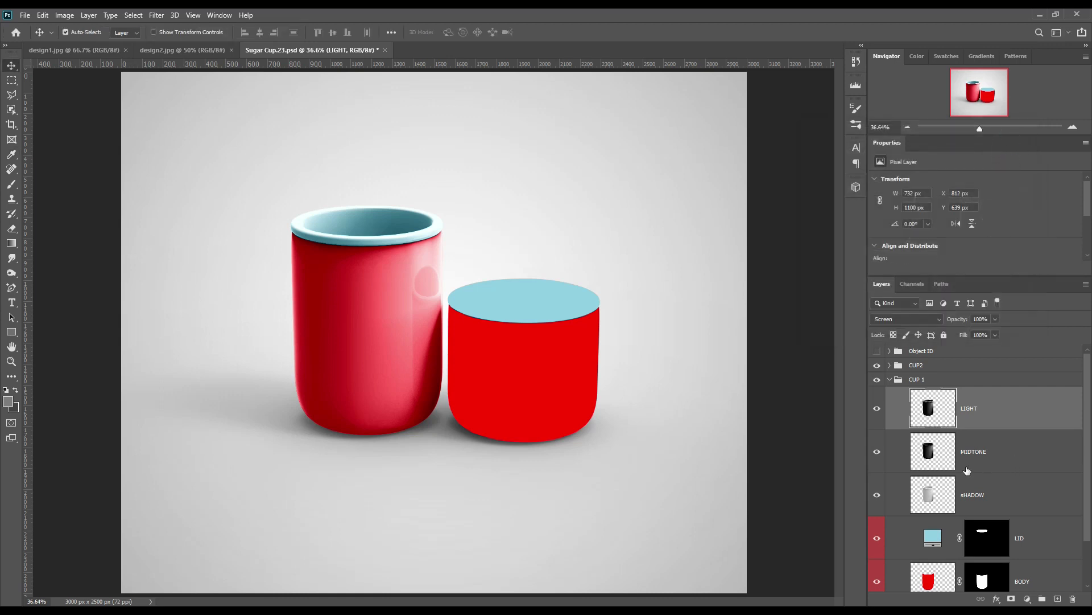
Darken the lid area of LIGHT using the LID mask selection and Levels with output white at 153
ctrl+click(981, 534)
click(64, 15)
mouse_move(90, 50)
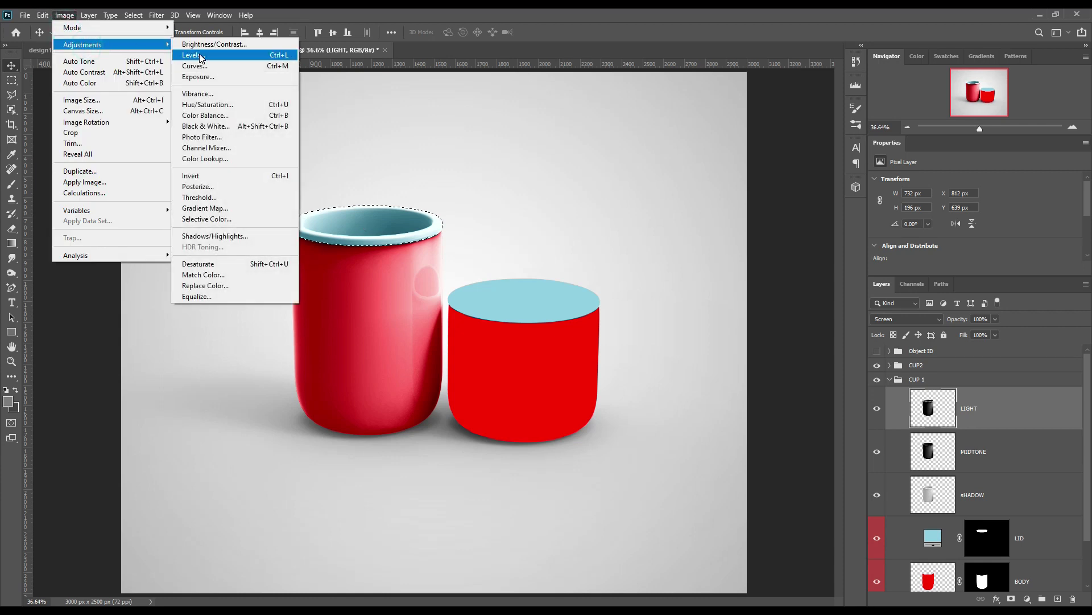
click(195, 55)
drag(963, 306, 905, 307)
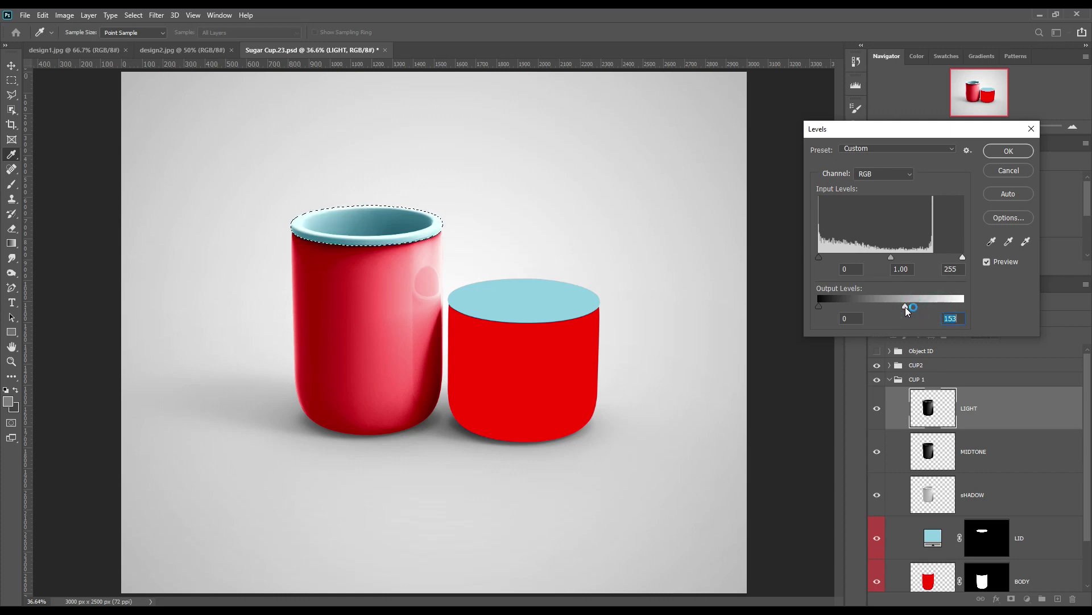
click(1011, 152)
key(v)
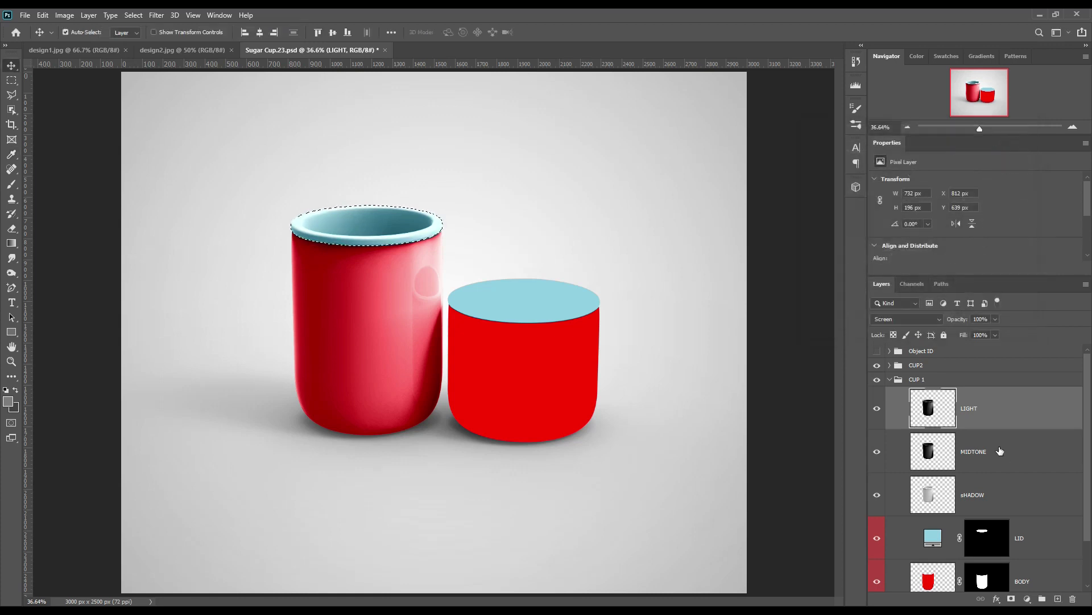
Group the LIGHT, MIDTONE and sHADOW layers as "fx" and collapse the CUP 1 group
shift+click(1021, 506)
drag(1019, 500, 1042, 599)
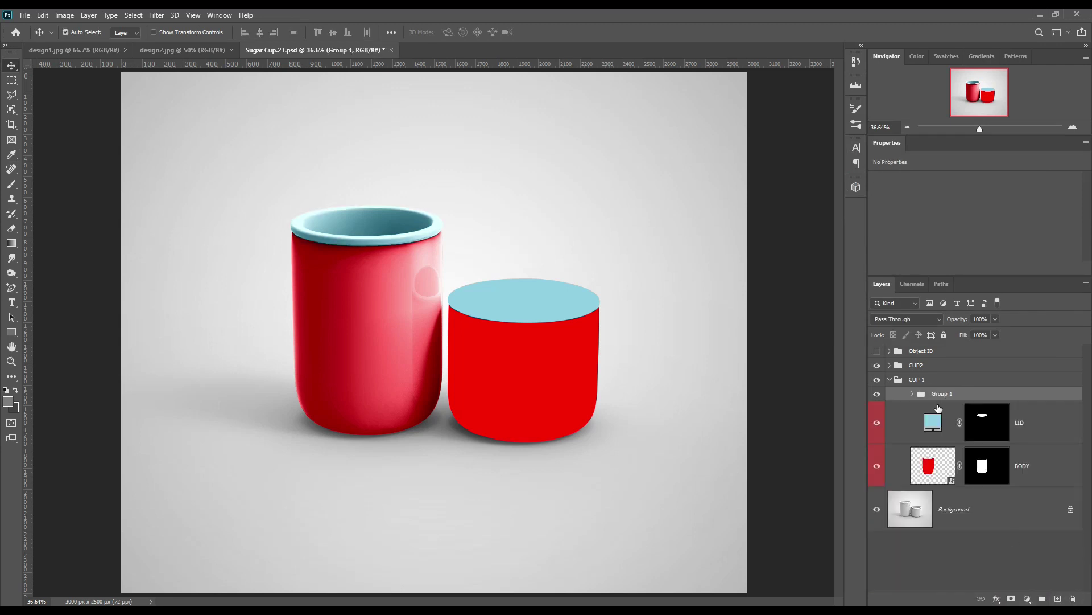
double_click(940, 394)
text(fx)
key(Return)
click(891, 380)
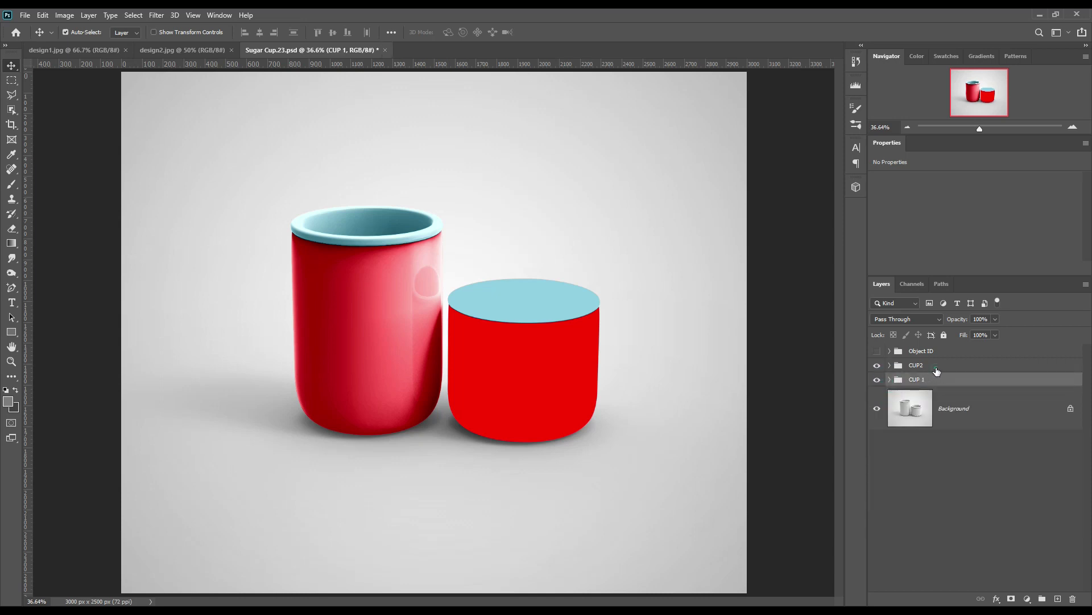
Copy the Background area covered by CUP2's combined body and lid masks to a new layer at the top of the CUP2 group
click(898, 369)
click(890, 366)
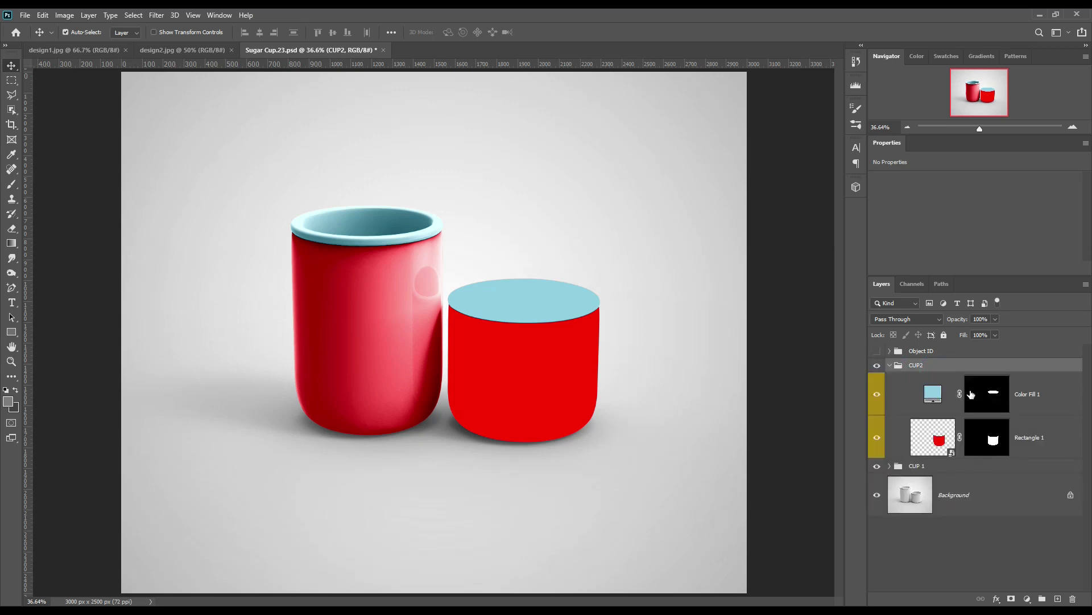
ctrl+click(999, 450)
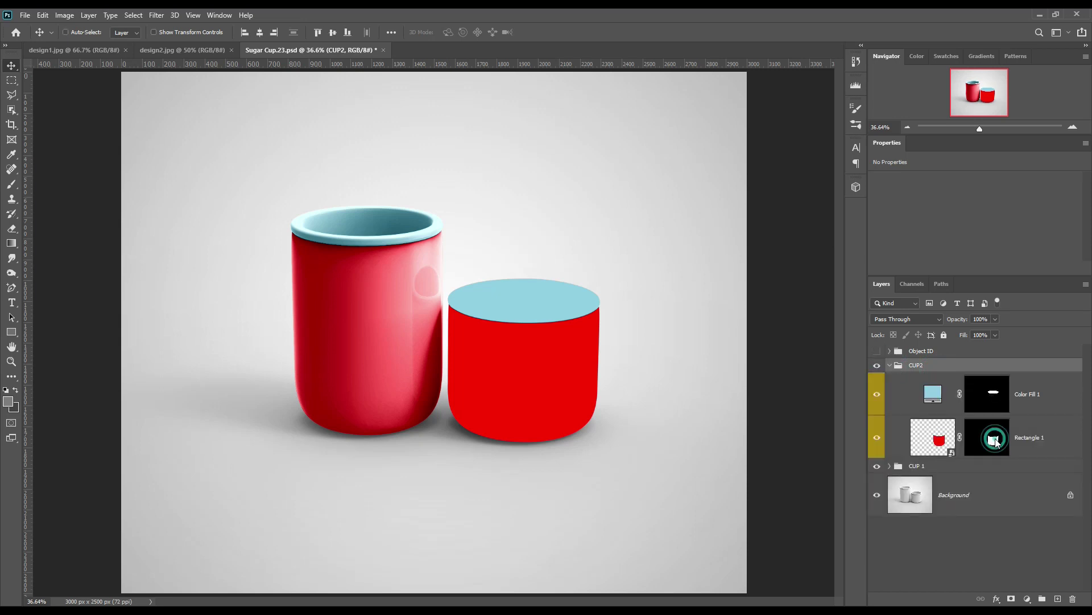
ctrl+click(991, 397)
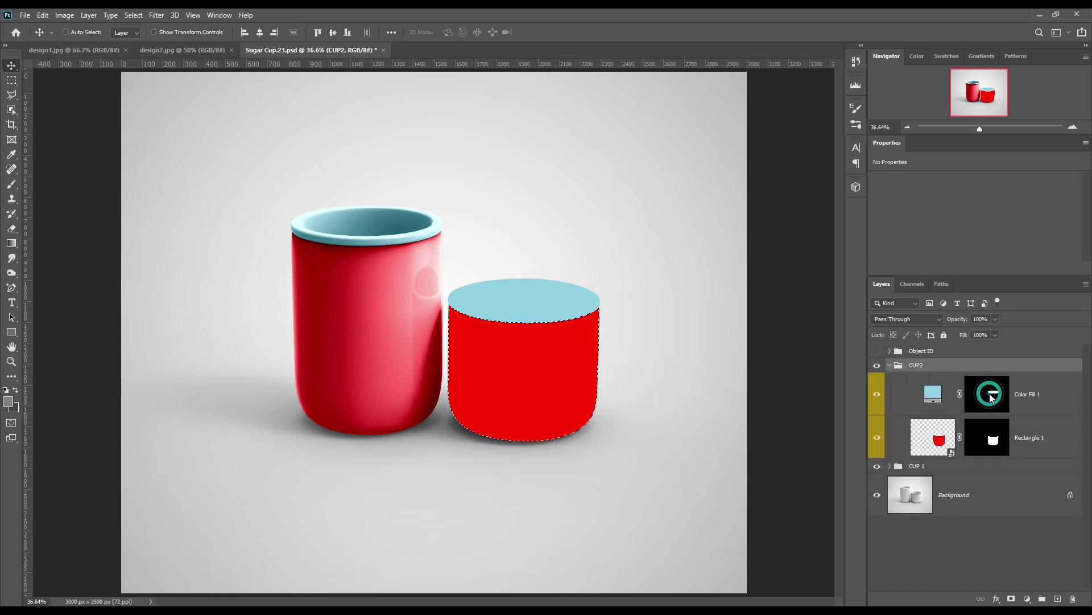
click(981, 502)
key(ctrl+j)
drag(981, 504, 1001, 392)
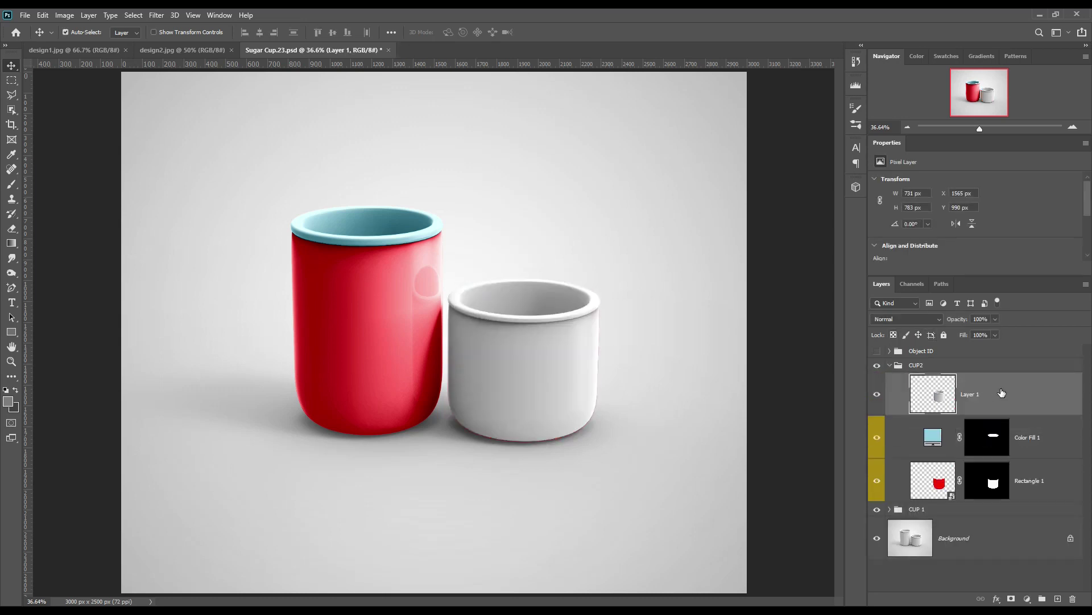
Duplicate the copied cup layer in CUP2 twice and hide both duplicates
key(ctrl+j)
key(ctrl+j)
click(876, 390)
click(877, 437)
Rename the three cup copies in CUP2, from lowest to uppermost, as SHADOW, MIDTONE and LIGHT
click(992, 473)
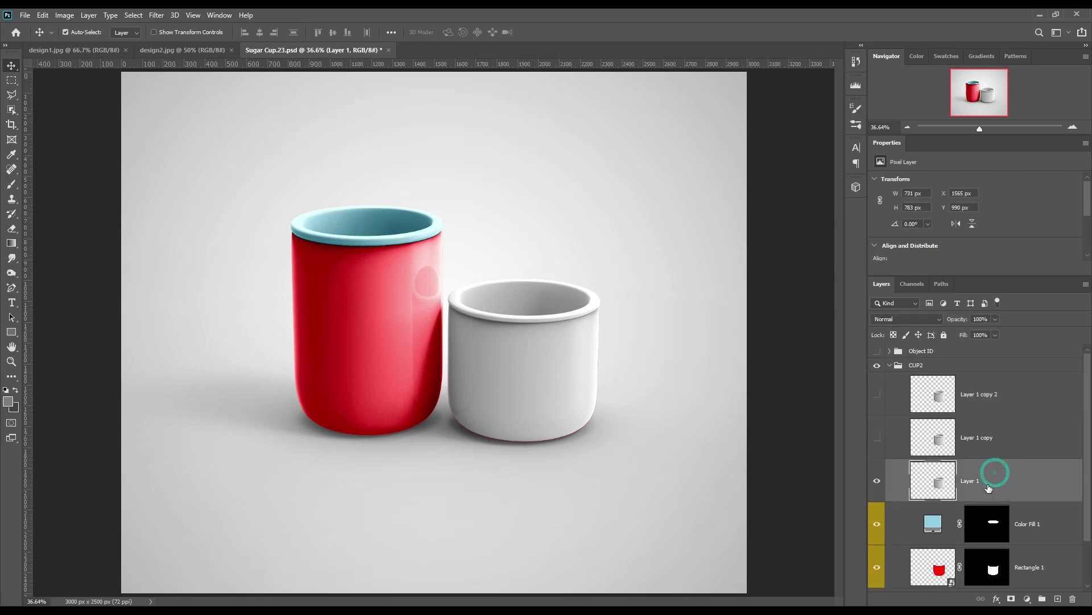
double_click(969, 480)
text(SHADOW)
key(Return)
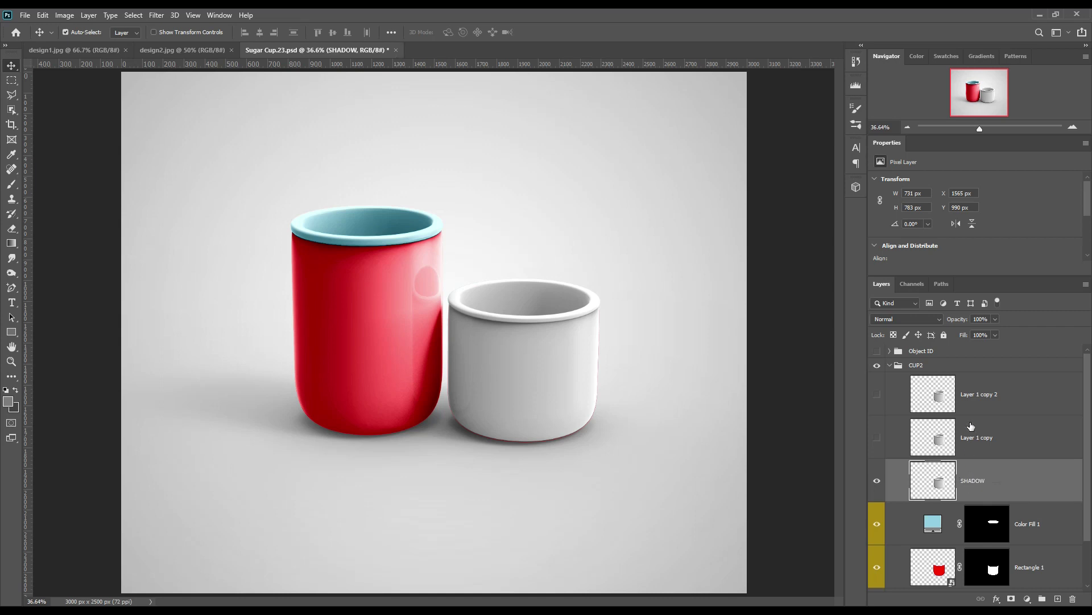
double_click(978, 438)
text(MI)
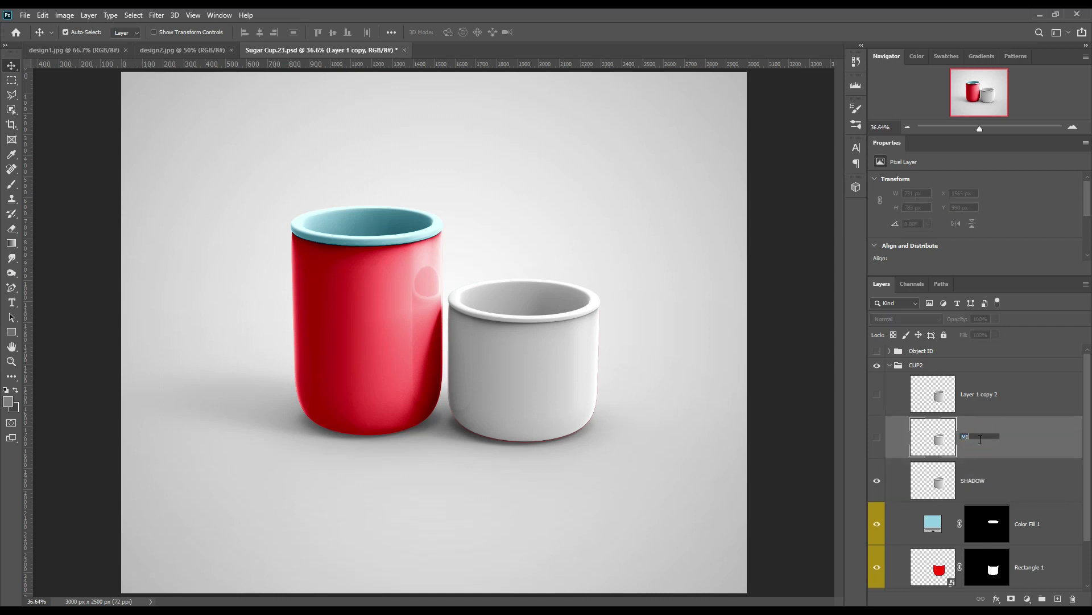
text(DTONE)
key(Return)
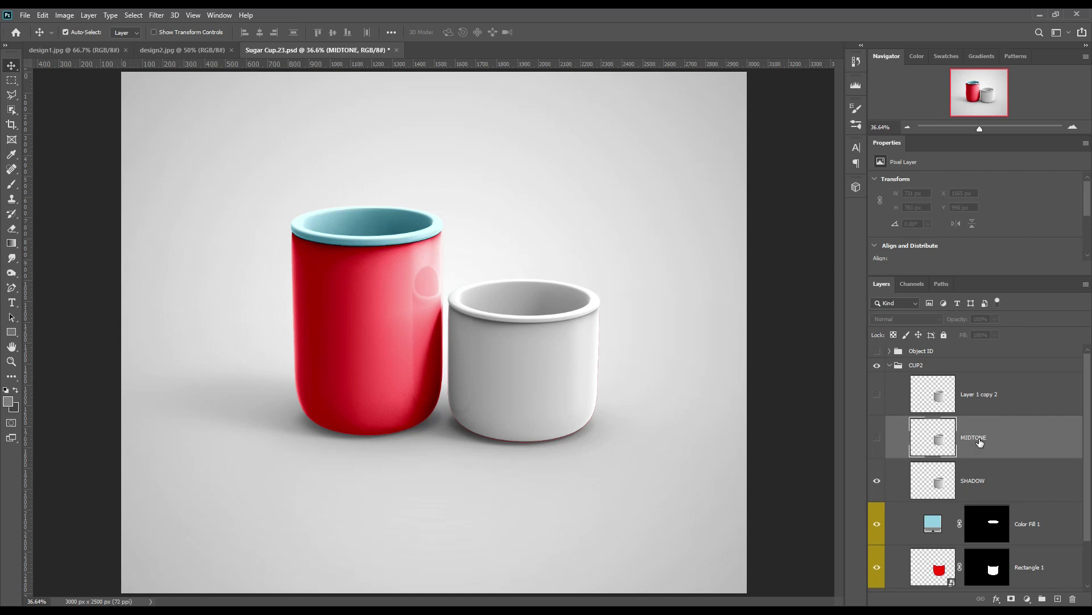
double_click(986, 393)
text(LI)
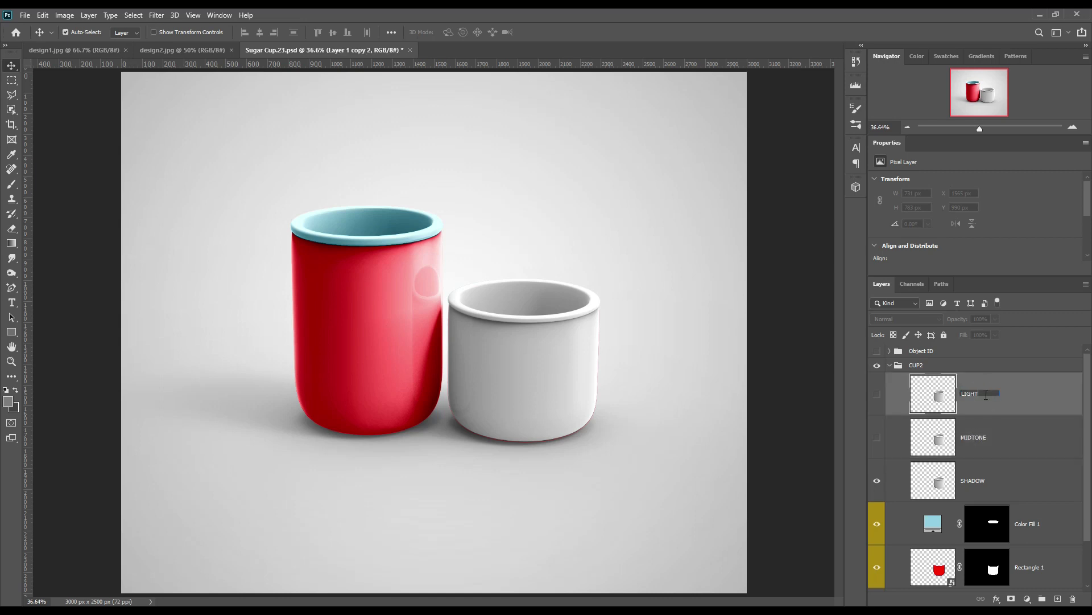
text(GHT)
key(Return)
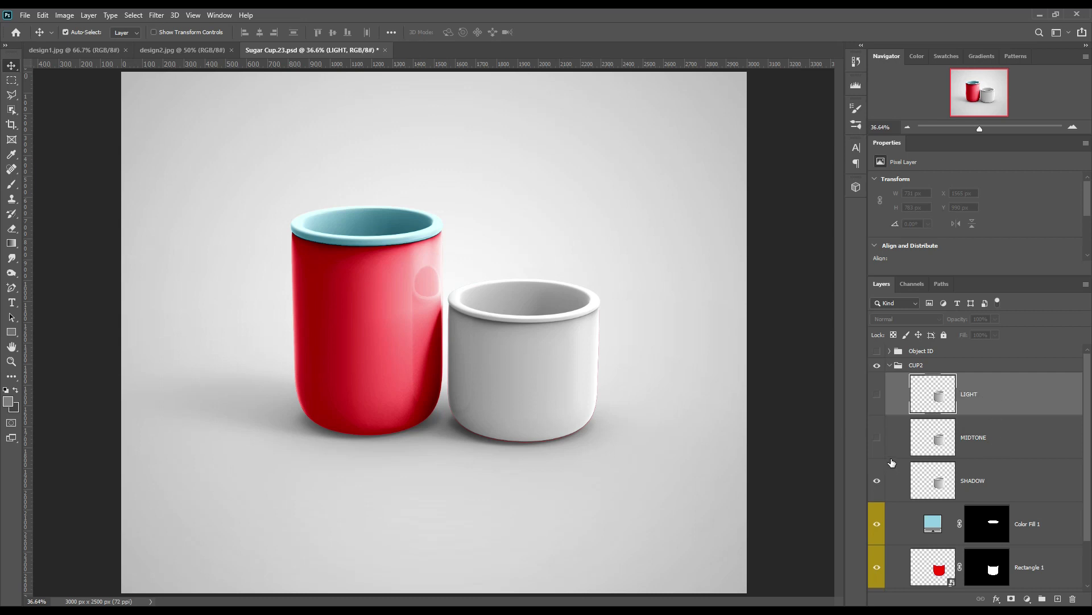
Set the blend mode of CUP2's SHADOW layer to Linear Burn
click(1002, 478)
click(906, 319)
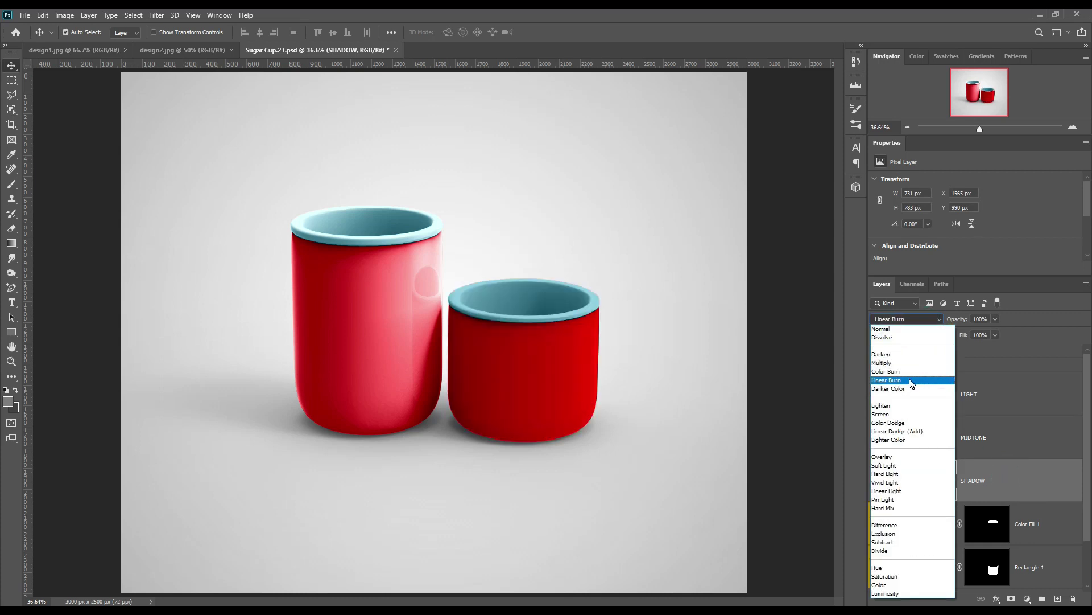
click(911, 383)
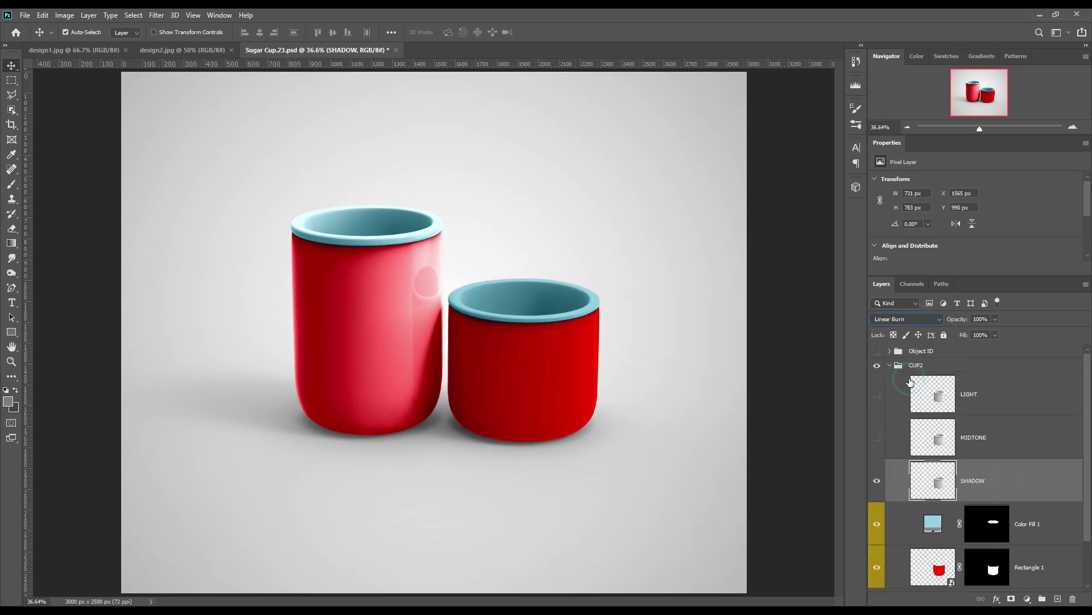
Show CUP2's MIDTONE layer and set its blend mode to Linear Dodge (Add)
click(877, 437)
click(986, 437)
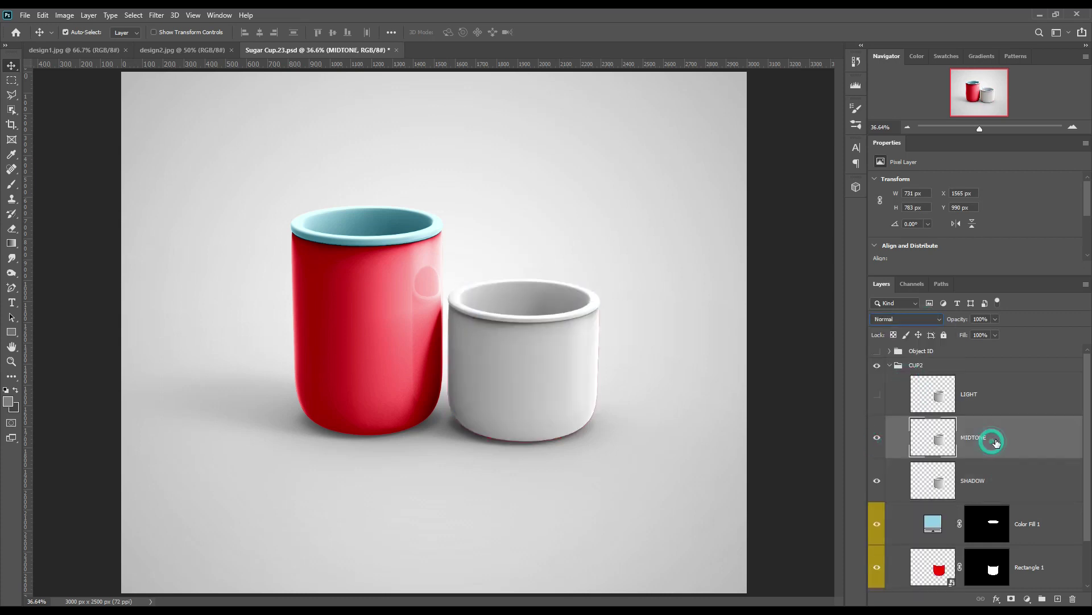
click(914, 318)
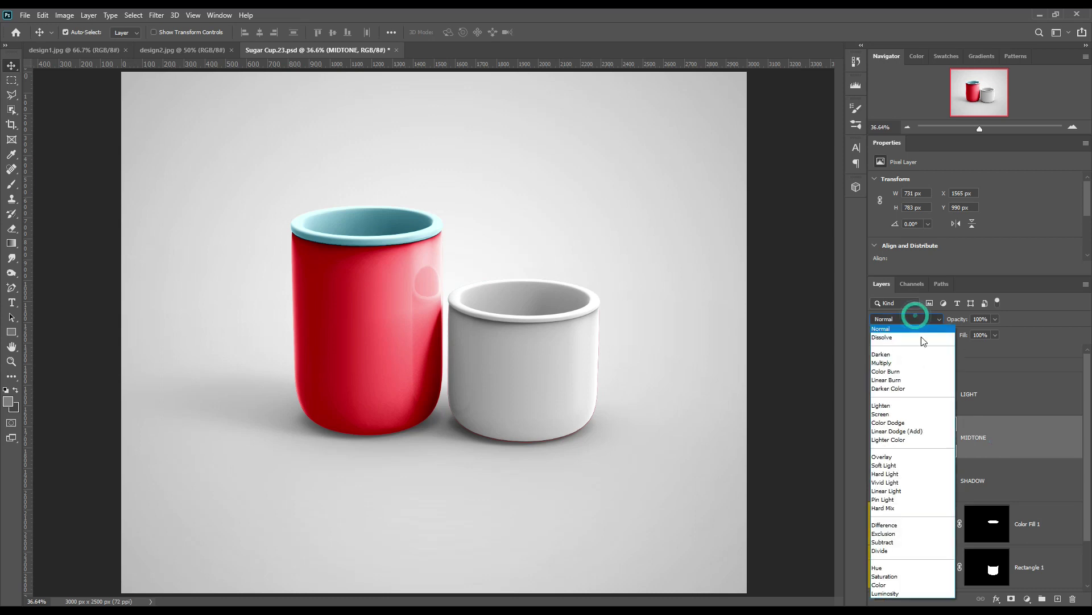
click(908, 436)
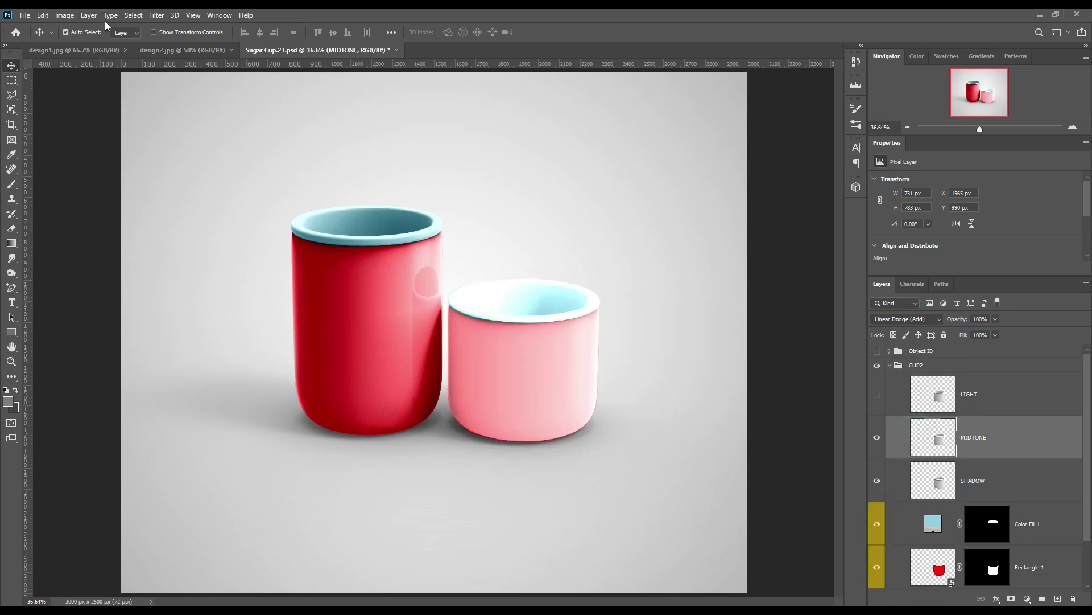
Apply Levels to CUP2's MIDTONE layer with the input black point at 164 and the output white level at 178
click(63, 16)
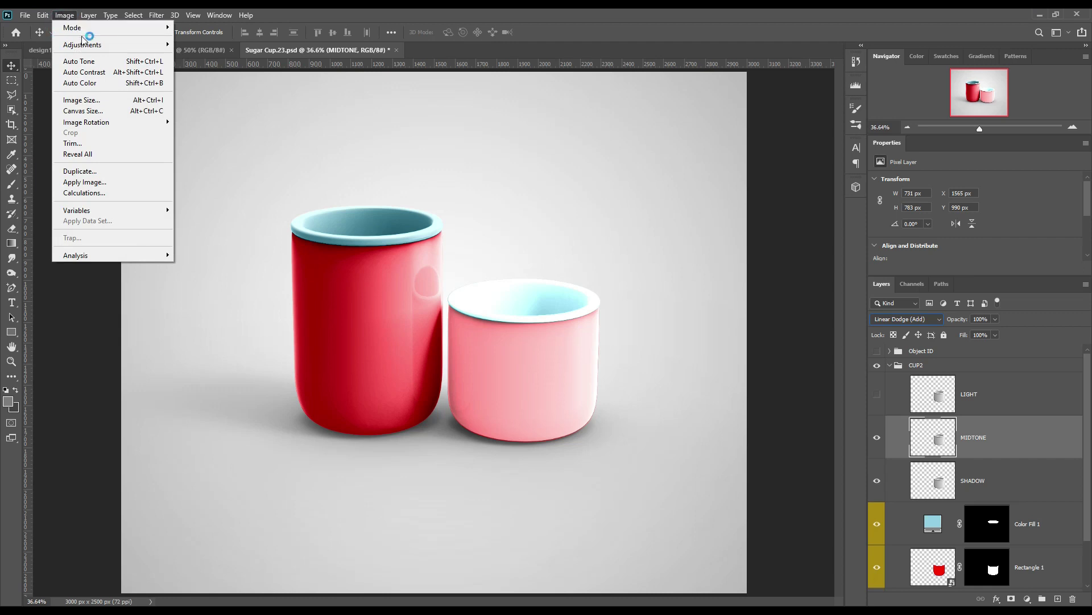
mouse_move(85, 44)
click(196, 51)
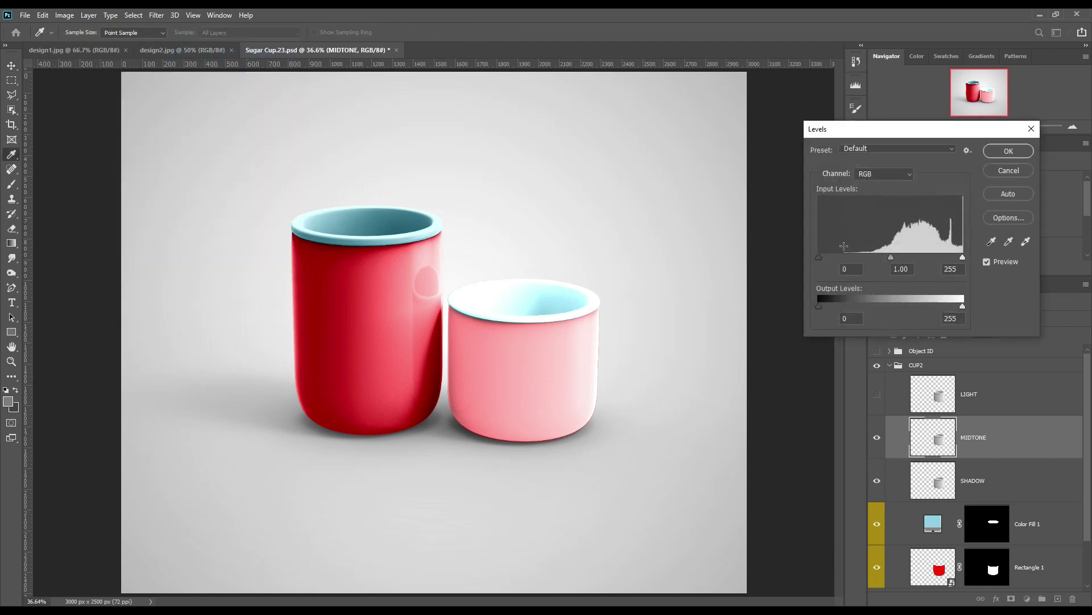
drag(818, 257, 906, 256)
drag(927, 263, 911, 262)
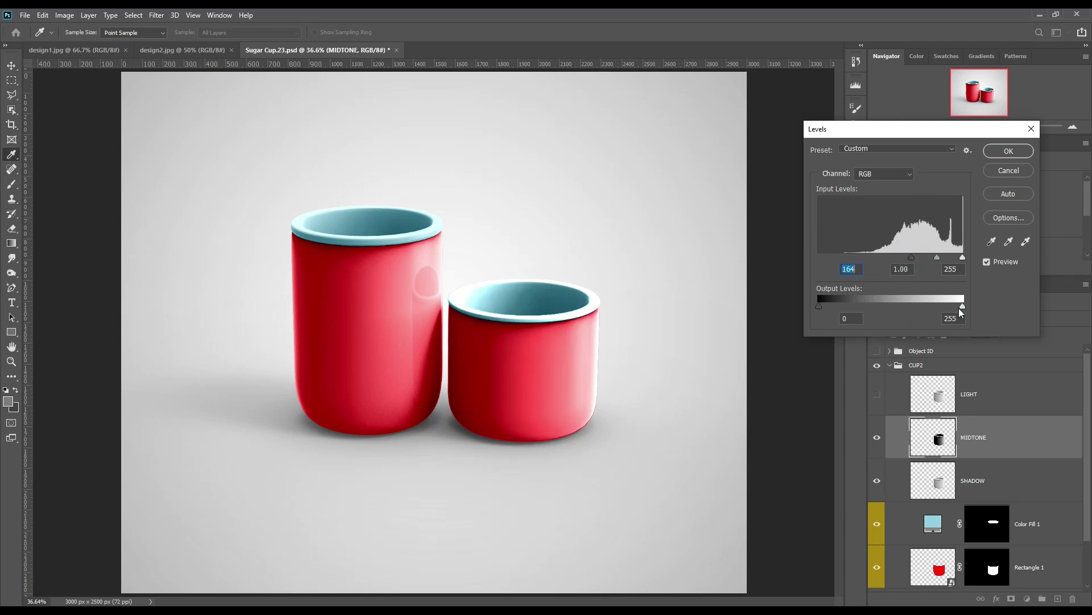
drag(930, 308, 930, 307)
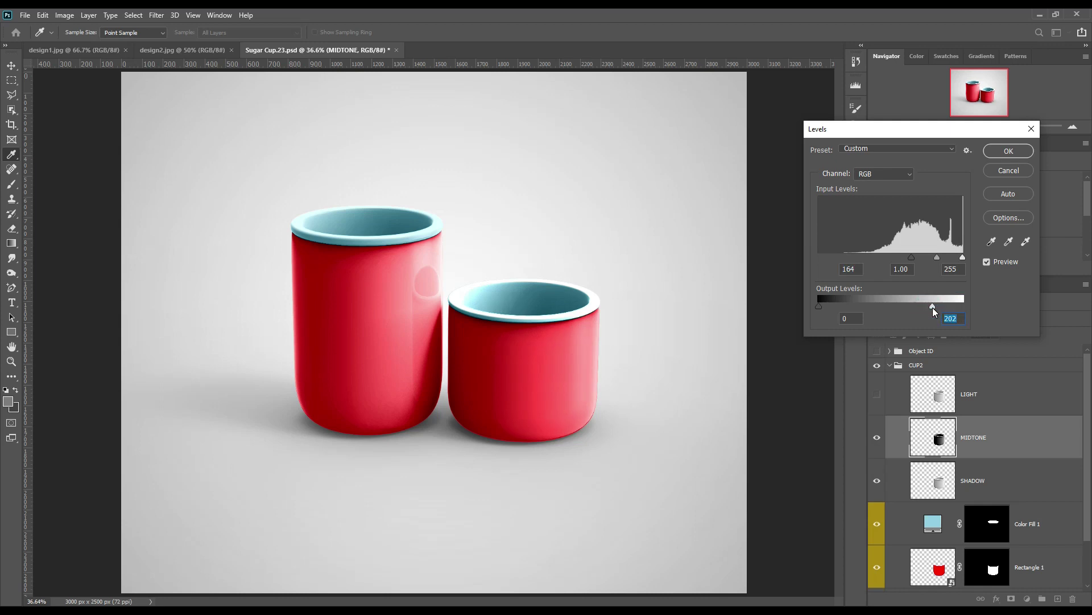
drag(927, 306, 920, 306)
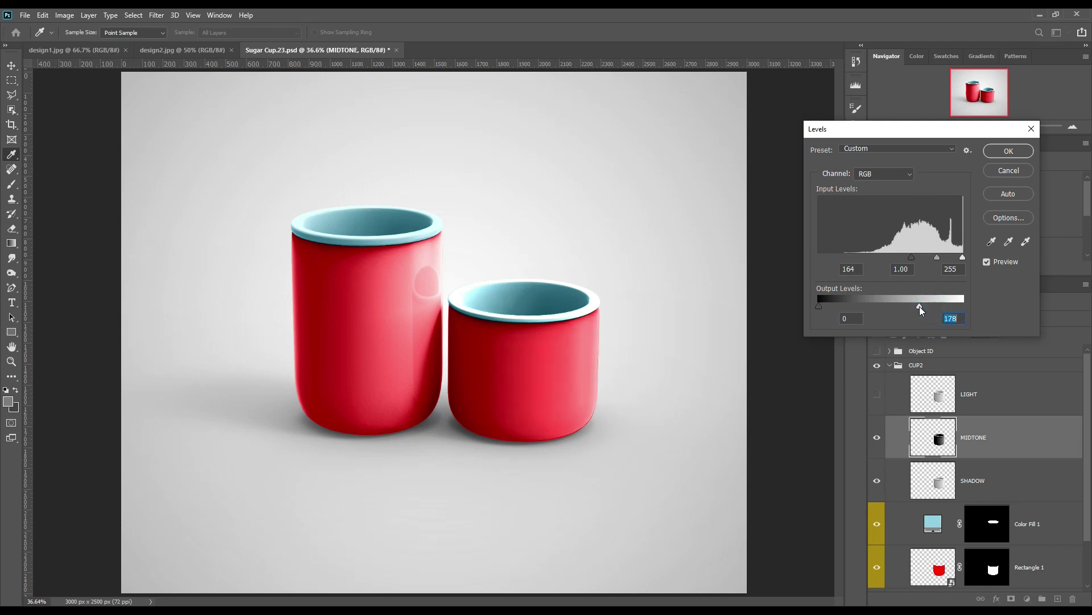
click(997, 150)
key(v)
Darken the lid area of CUP2's MIDTONE using the Color Fill 1 mask selection and Levels with input black 70 and output white 98, and deselect
ctrl+click(983, 524)
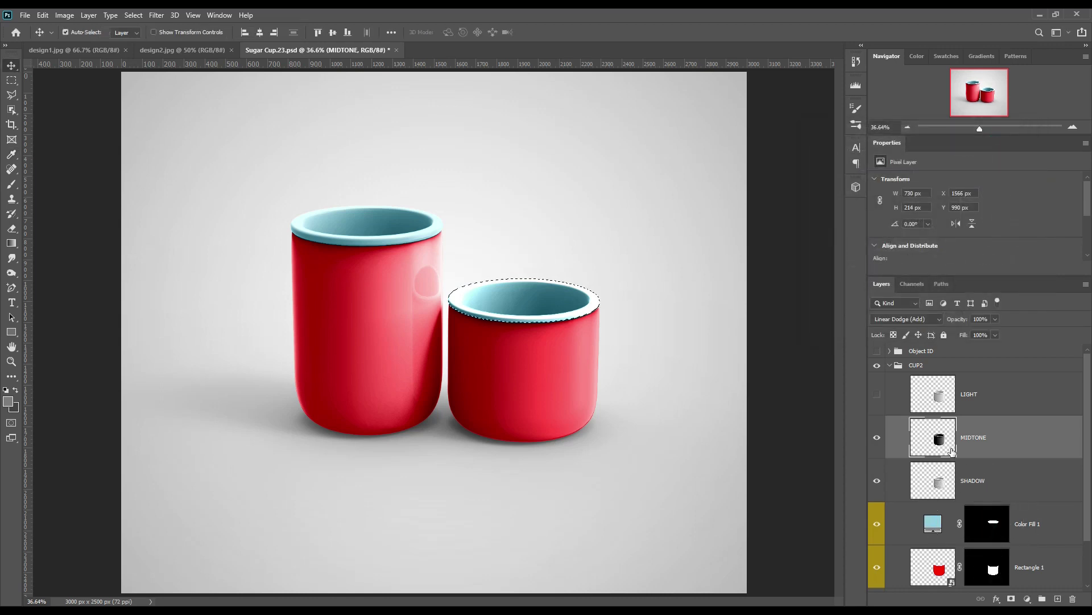
click(64, 15)
click(83, 45)
click(193, 55)
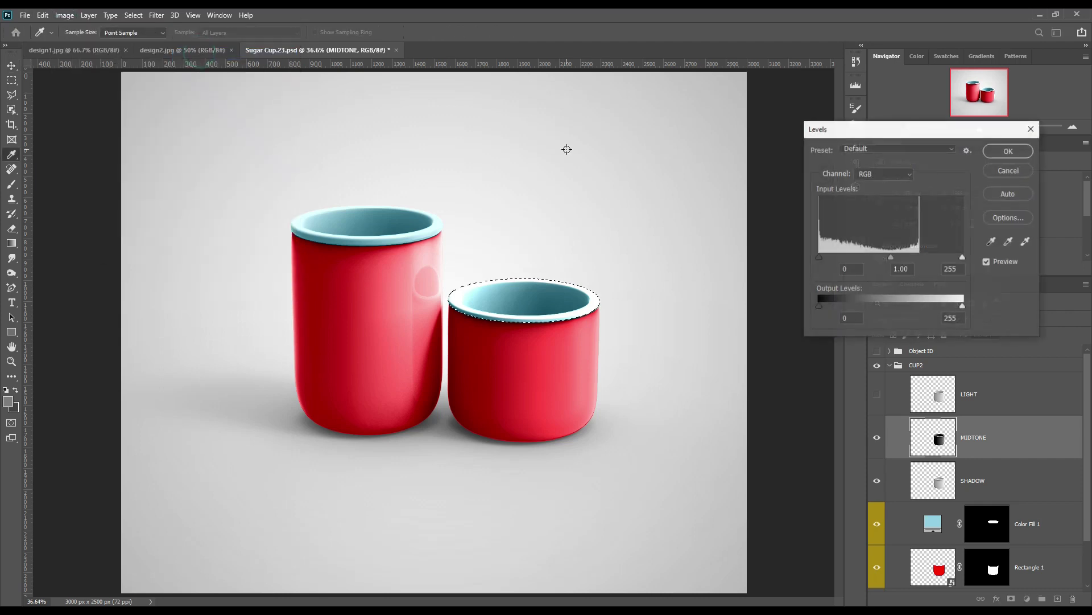
drag(957, 309, 874, 309)
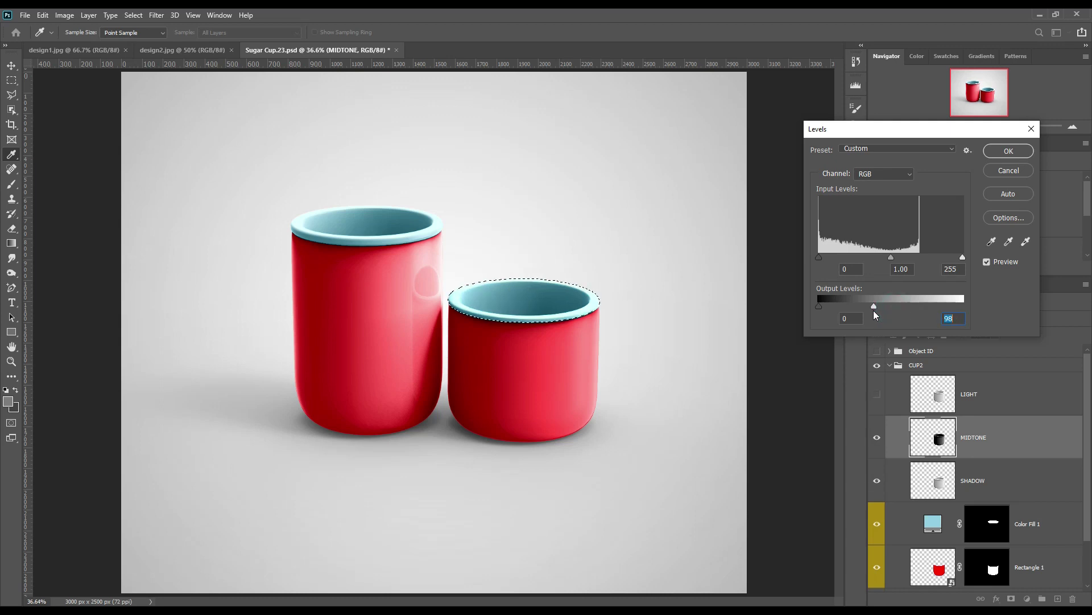
click(863, 312)
drag(819, 257, 858, 257)
click(1022, 151)
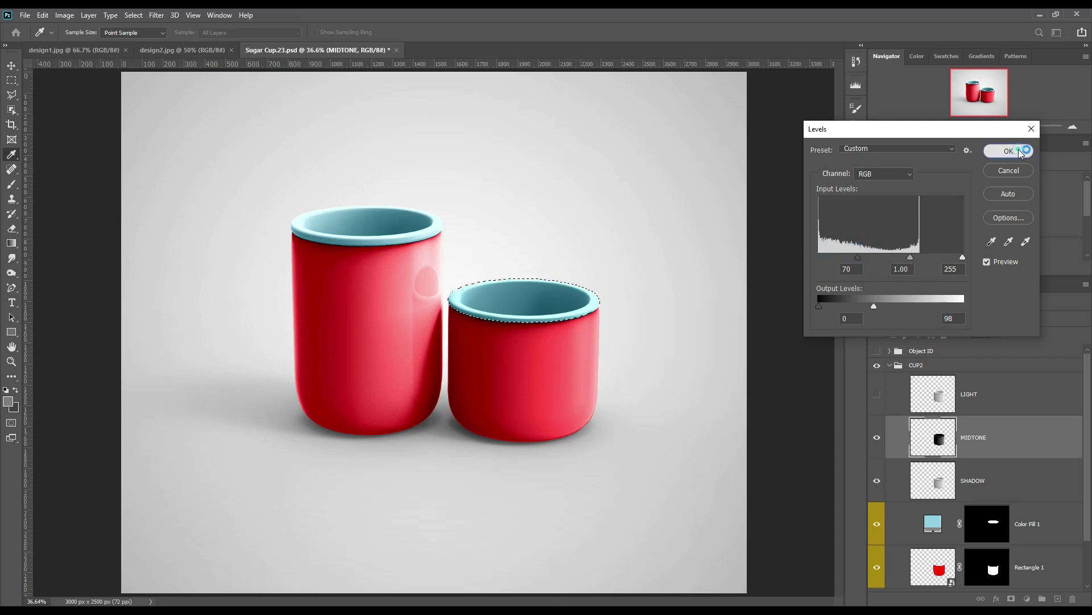
key(ctrl+d)
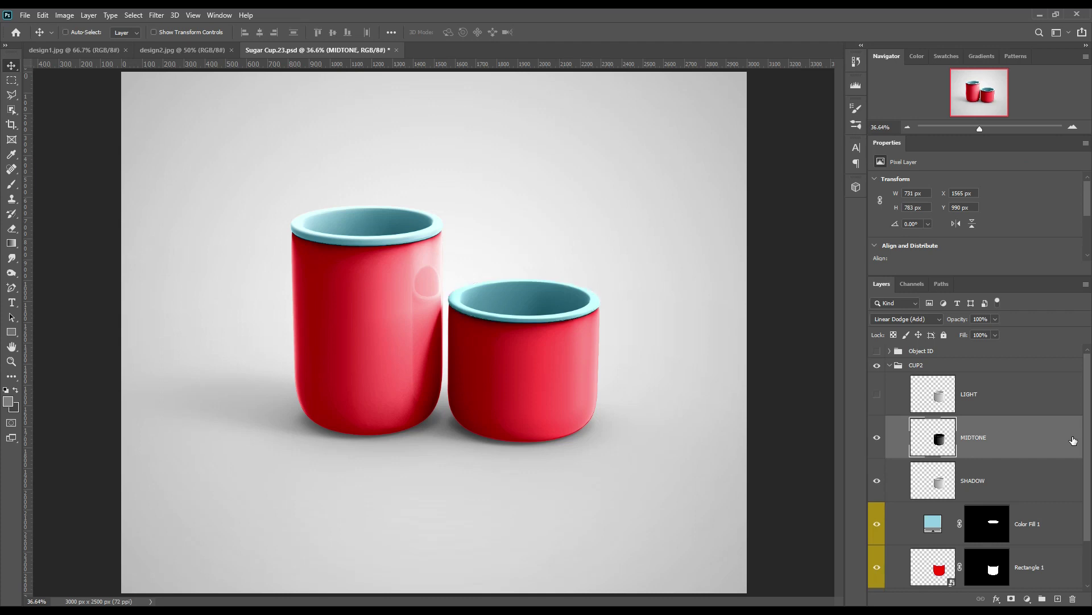
Show CUP2's LIGHT layer and set its blend mode to Screen
click(992, 398)
click(877, 393)
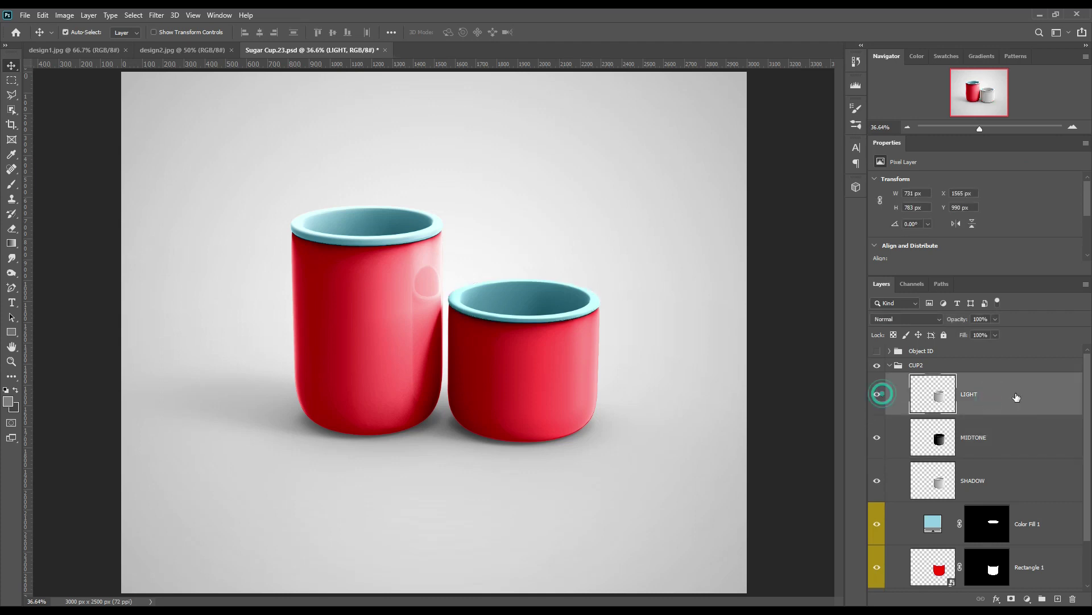
click(1033, 394)
click(921, 318)
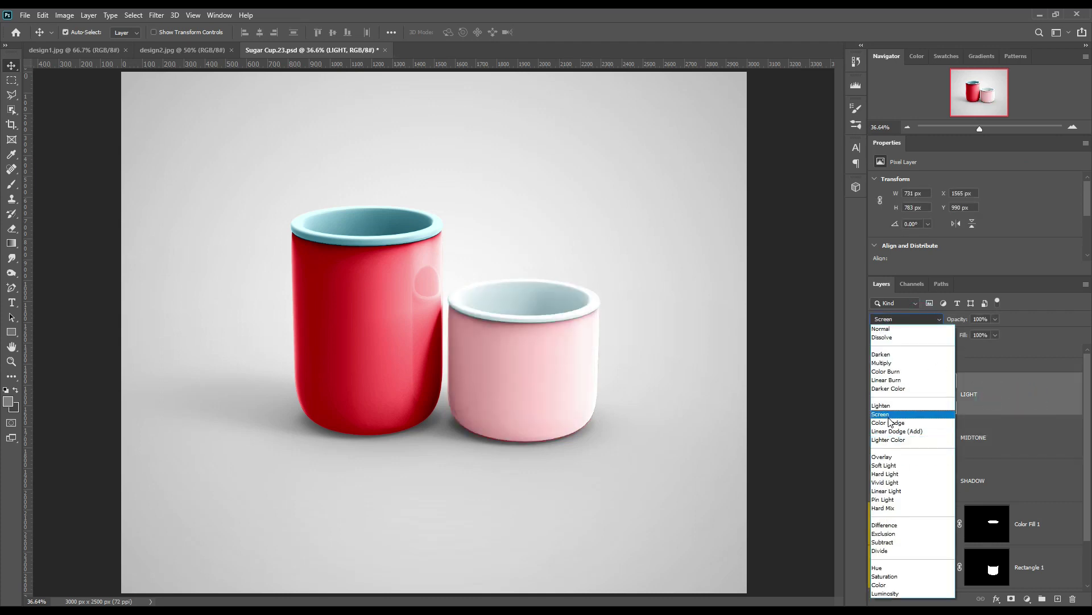
click(890, 415)
Apply Levels to CUP2's LIGHT layer with the input black point at 192 and the output white level at 166
click(64, 15)
click(100, 45)
click(194, 55)
drag(819, 257, 927, 258)
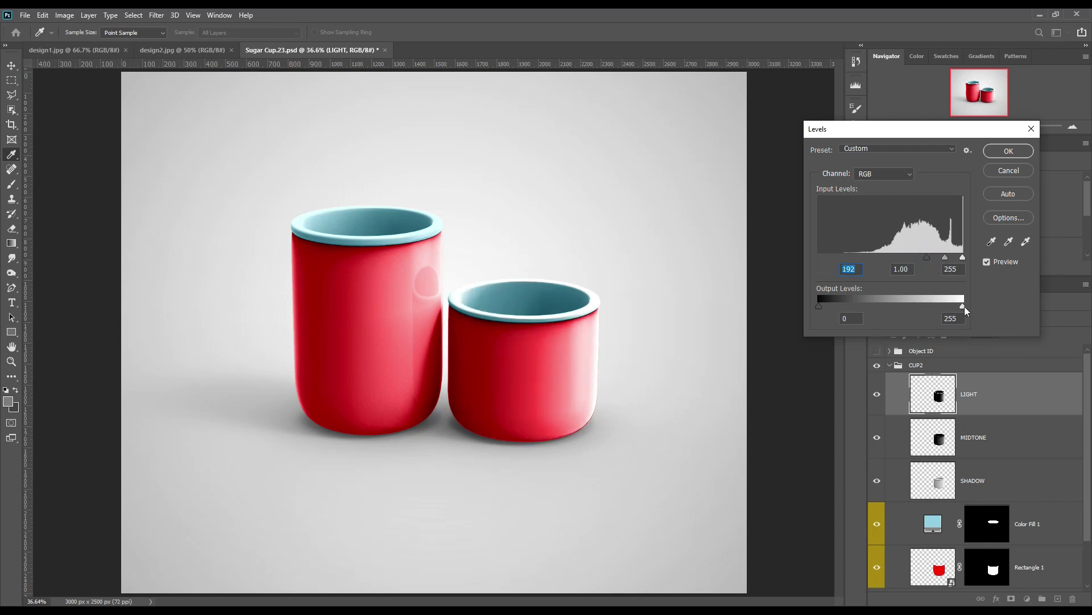
drag(943, 306, 913, 305)
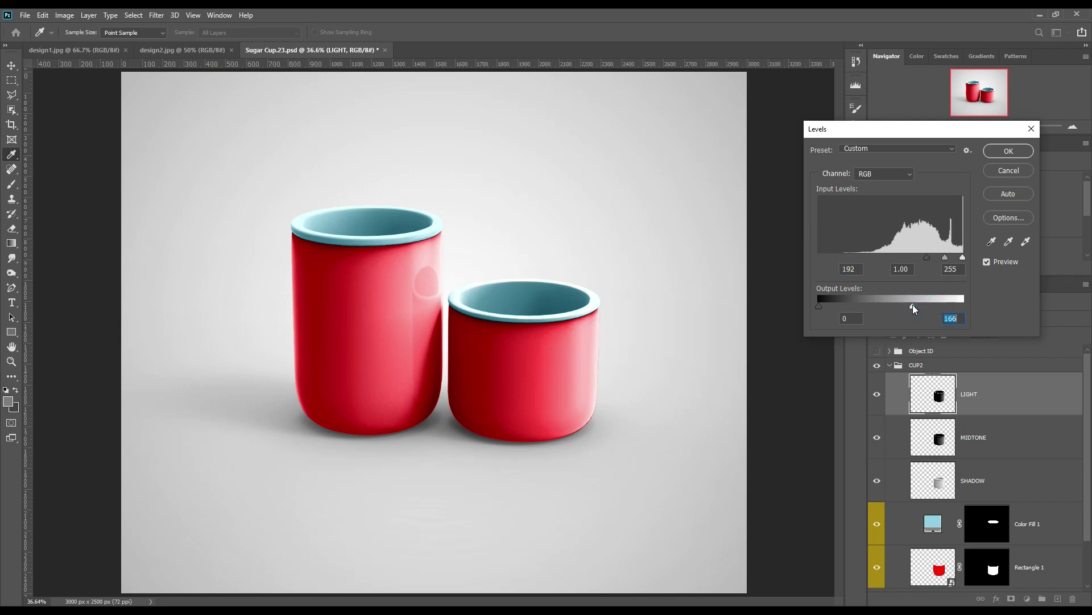
click(1008, 151)
Darken the lid area of CUP2's LIGHT layer using the Color Fill 1 mask selection and Levels with output white 156, and deselect
ctrl+click(987, 523)
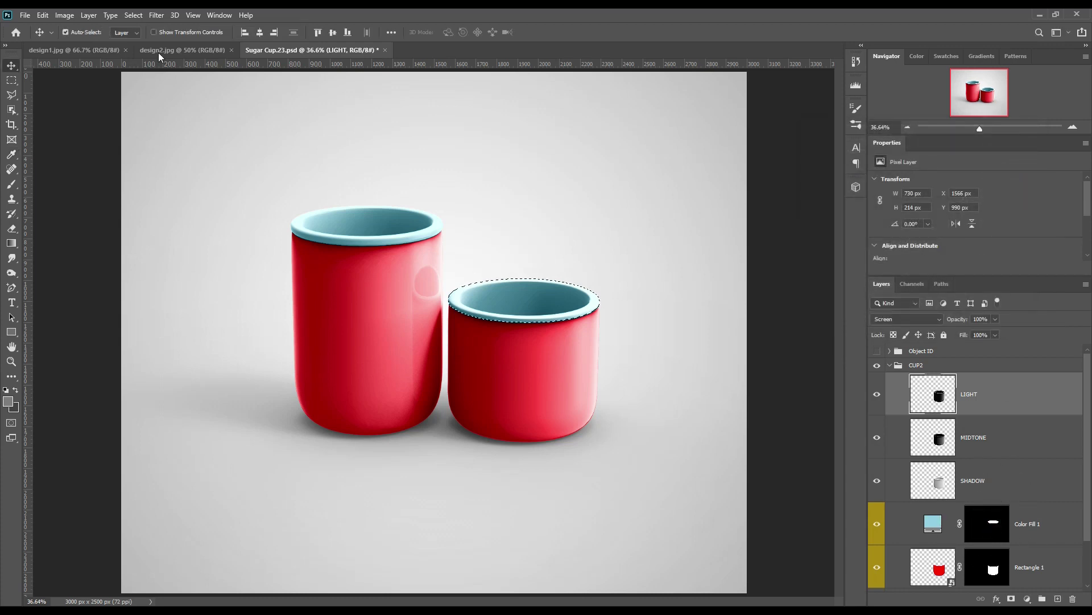
click(64, 14)
click(83, 45)
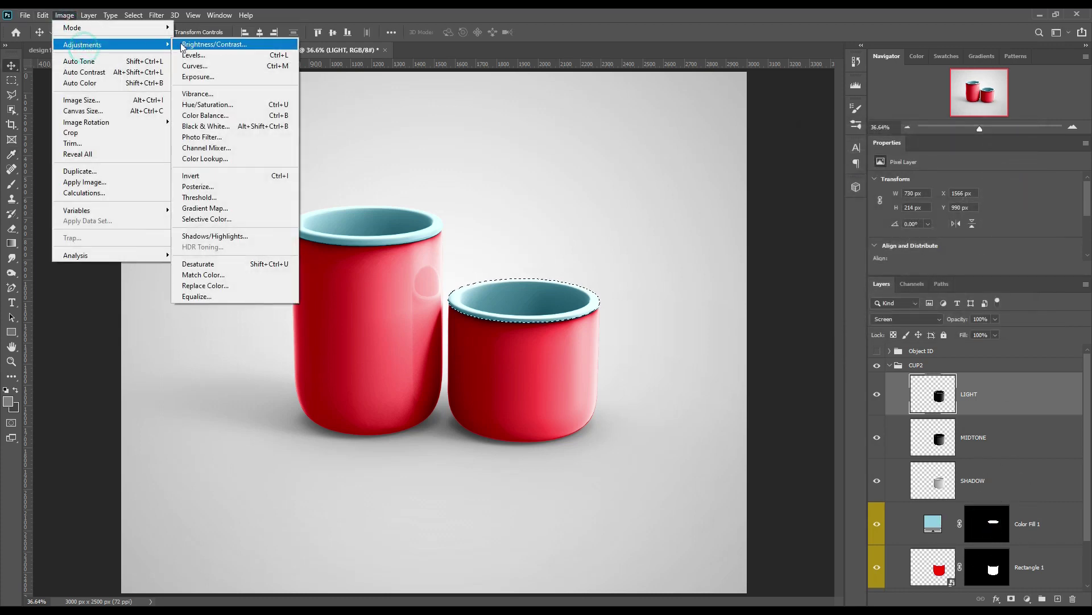
click(194, 55)
drag(963, 306, 907, 306)
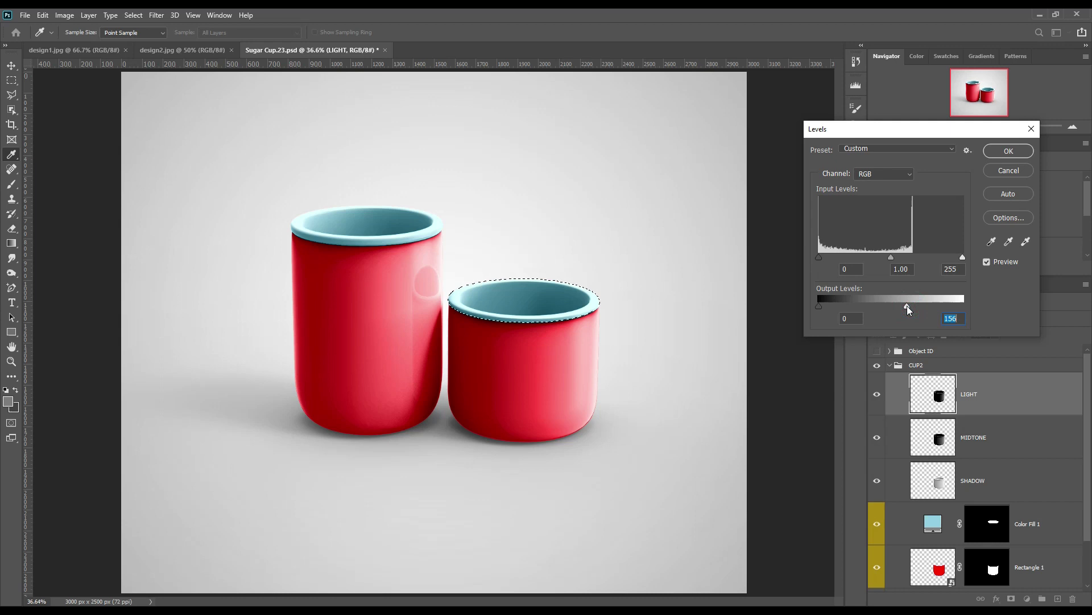
click(1008, 151)
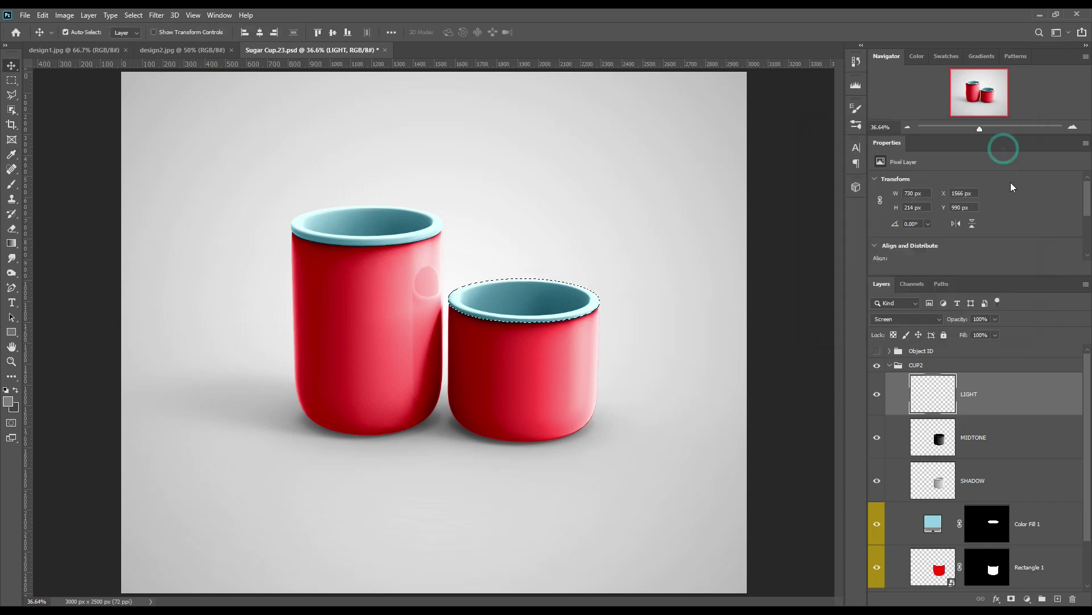
key(ctrl+d)
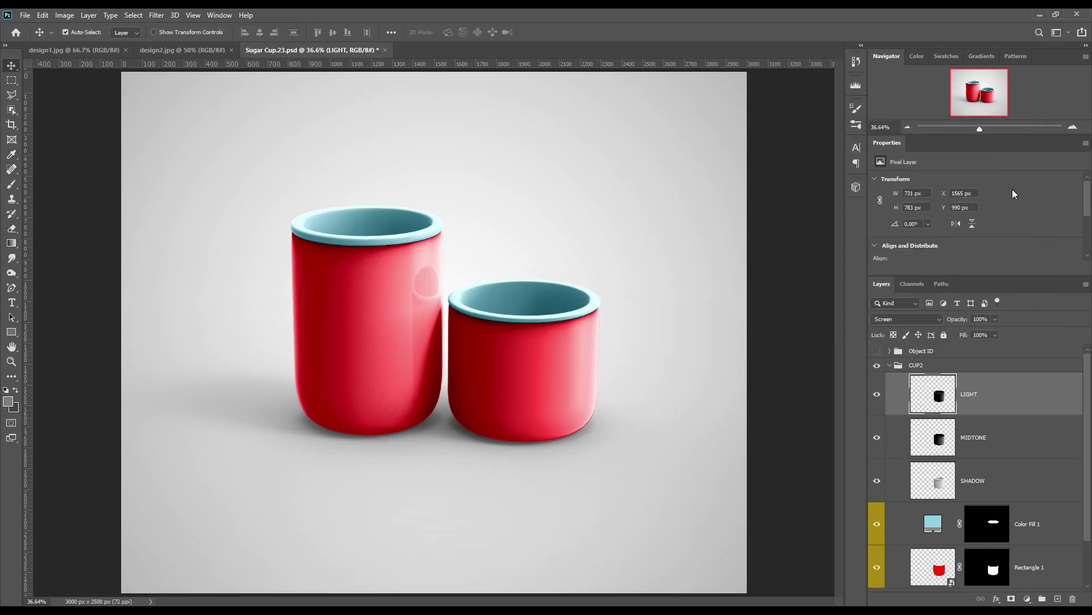
Group CUP2's LIGHT, MIDTONE and SHADOW layers and name the group fx
shift+click(1006, 470)
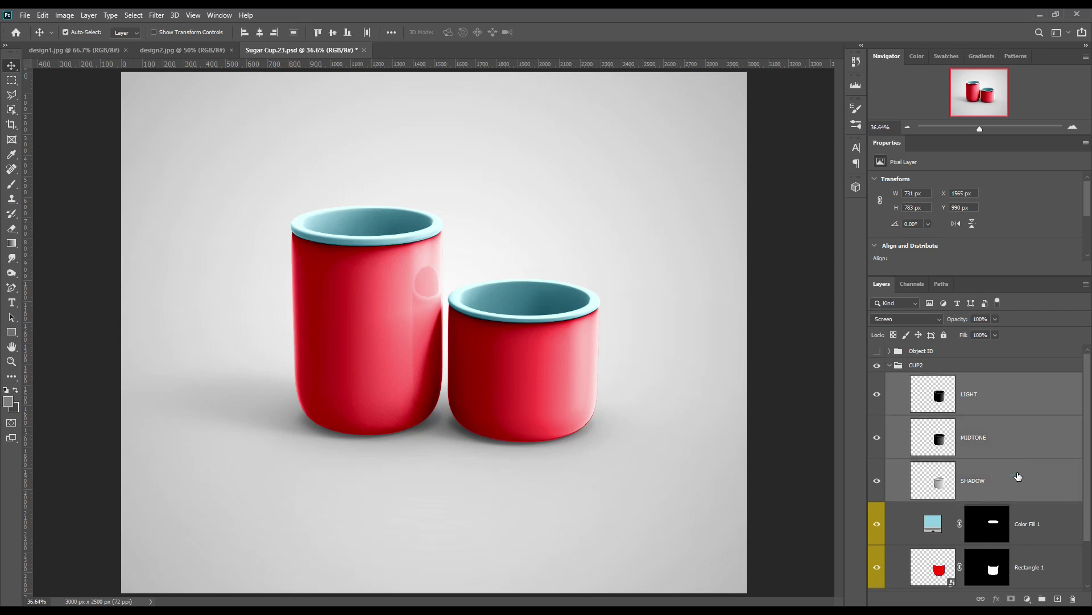
key(ctrl+g)
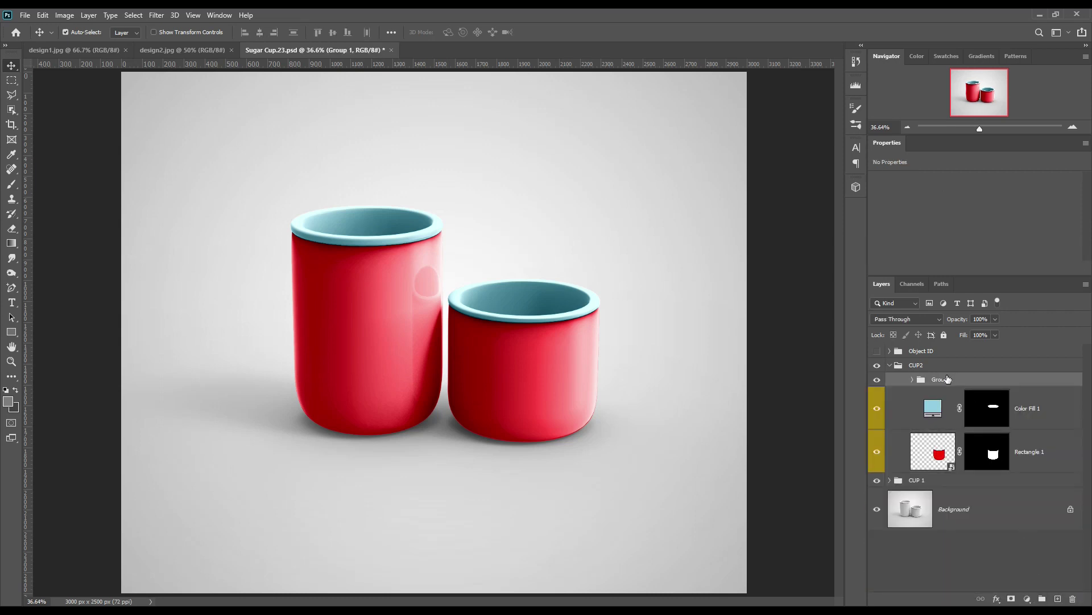
double_click(944, 379)
text(fx)
key(Return)
Open the contents of CUP2's Rectangle 1 smart object and copy the design2.jpg artwork into it
click(952, 465)
double_click(952, 465)
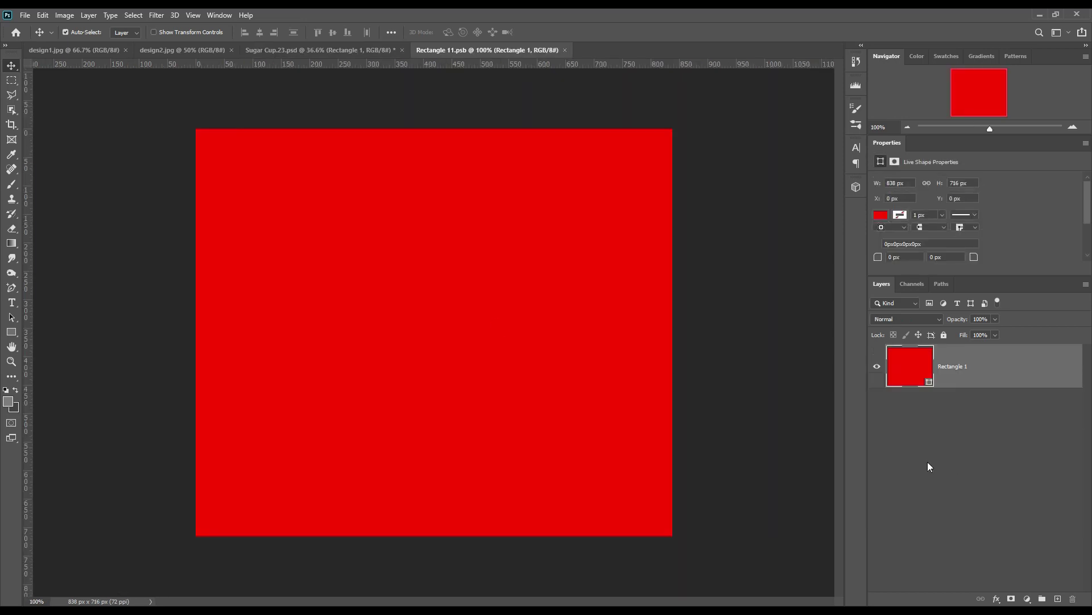
click(171, 50)
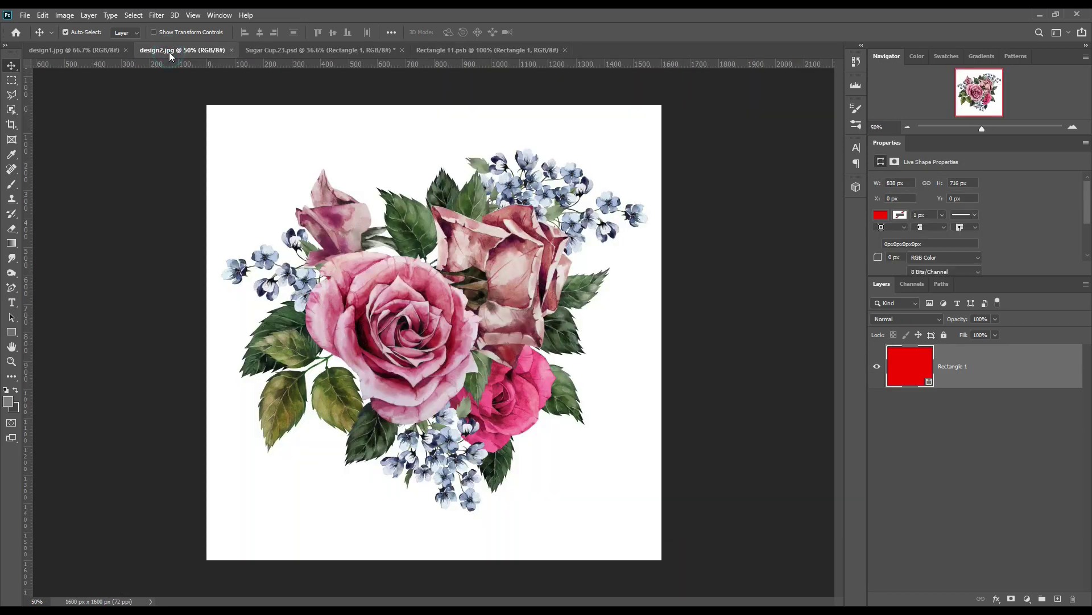
drag(904, 358, 673, 204)
Scale down the rose artwork so it fits within the canvas height and place it near the centre
key(ctrl+t)
drag(161, 211, 717, 214)
drag(719, 252, 302, 329)
drag(607, 320, 659, 305)
drag(606, 349, 597, 362)
click(564, 32)
Change the fill of Rectangle 1 behind the rose artwork from red to white
click(927, 427)
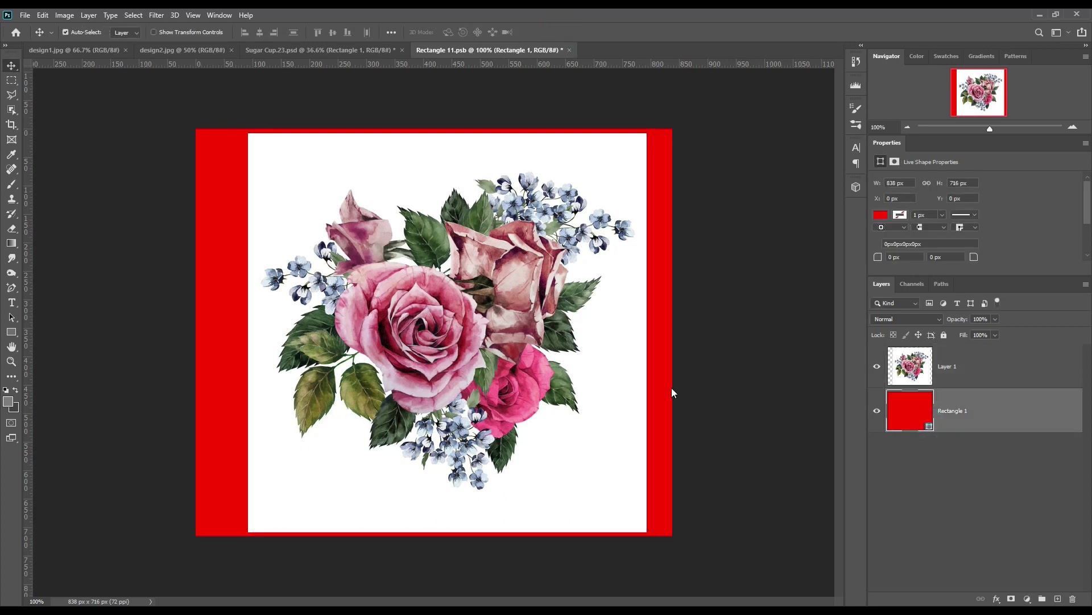
double_click(910, 409)
click(627, 365)
click(1003, 275)
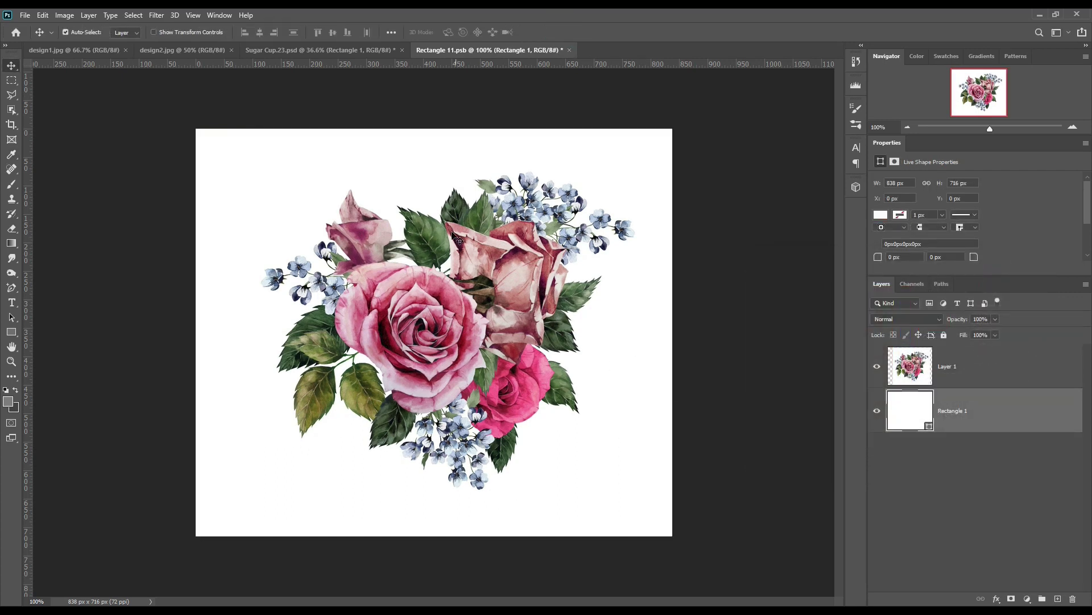
Save and close the smart object contents and return to the Sugar Cup.23.psd document
click(25, 16)
click(567, 51)
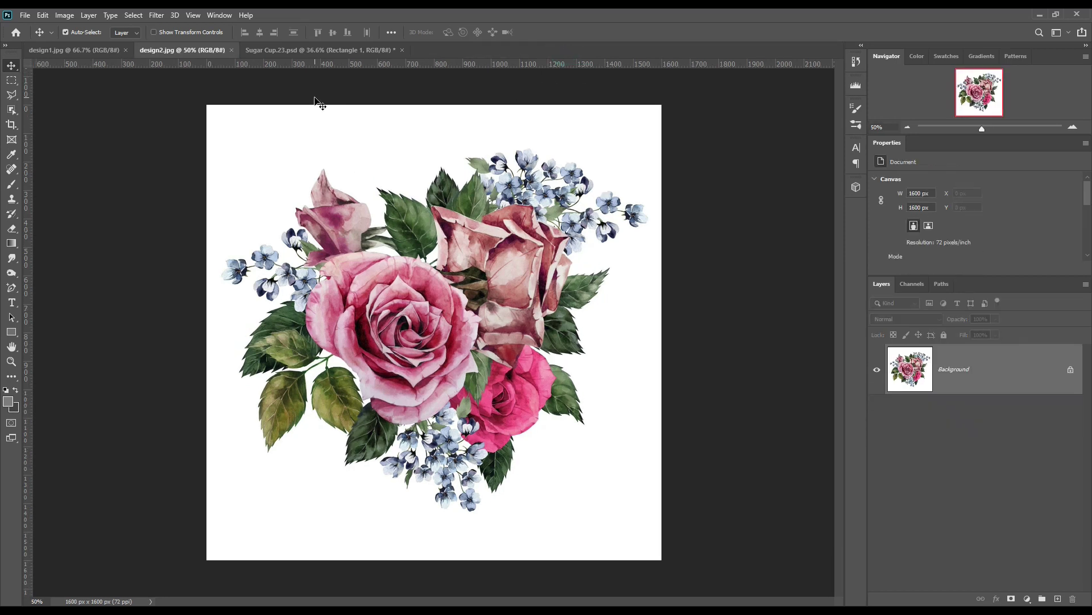
click(295, 50)
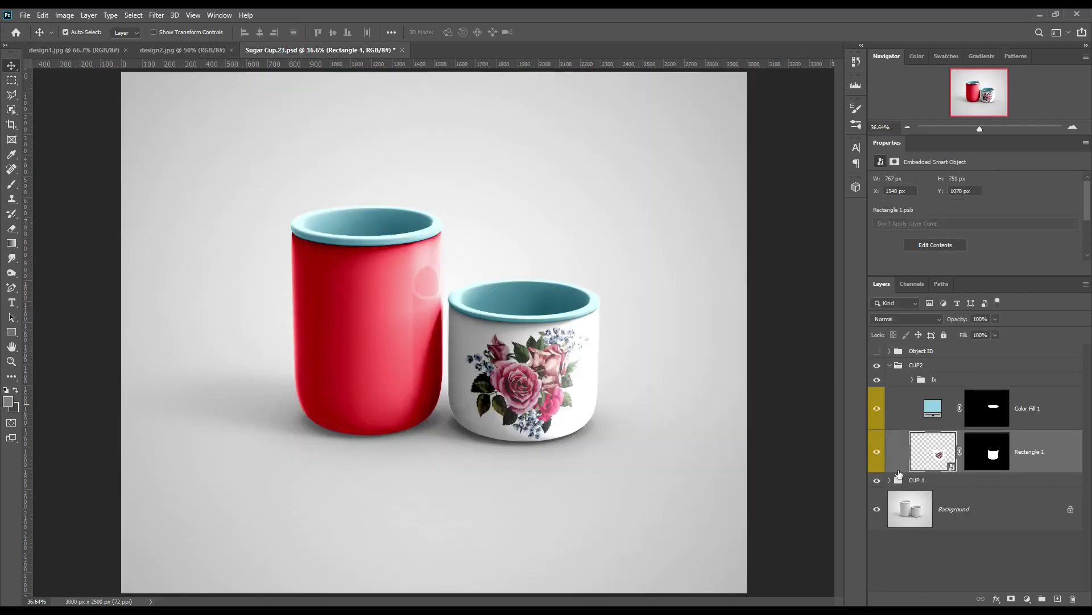
Collapse CUP2, expand CUP 1, open its BODY smart object and copy the design1.jpg artwork into it
click(891, 365)
click(890, 380)
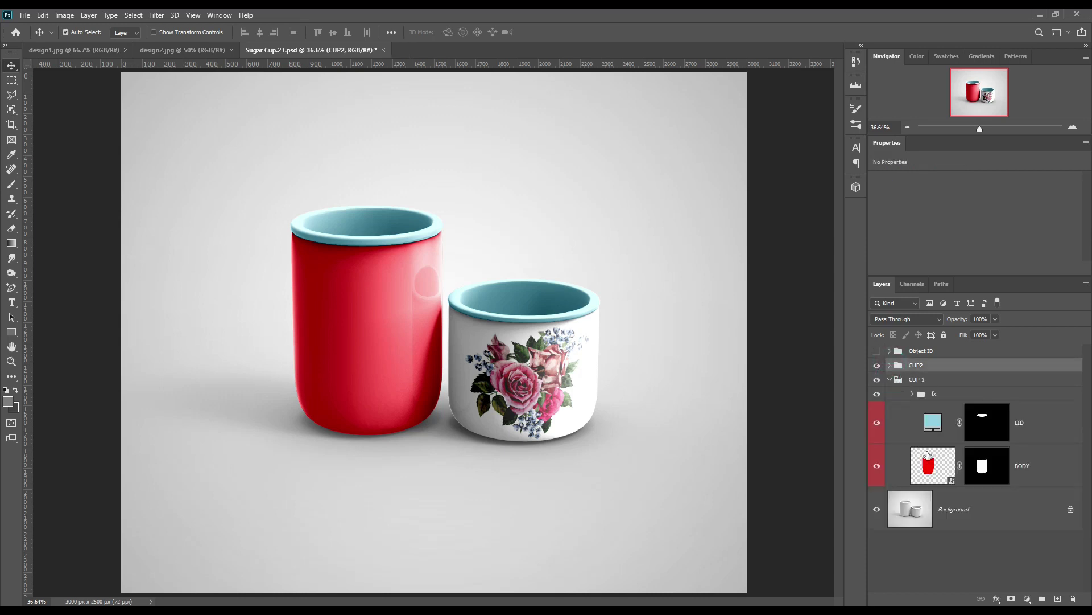
double_click(951, 482)
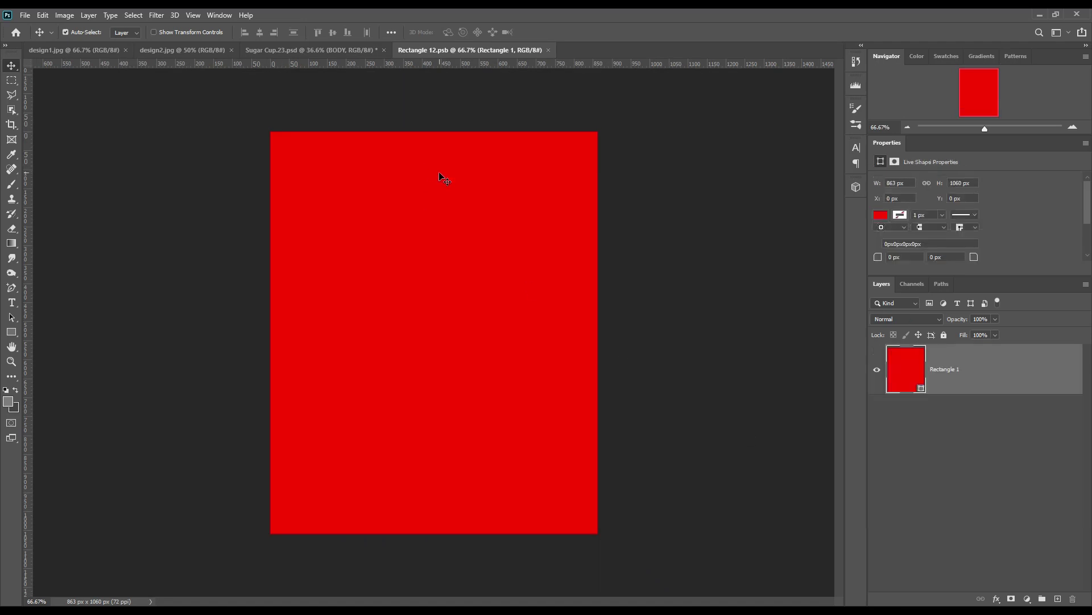
click(79, 51)
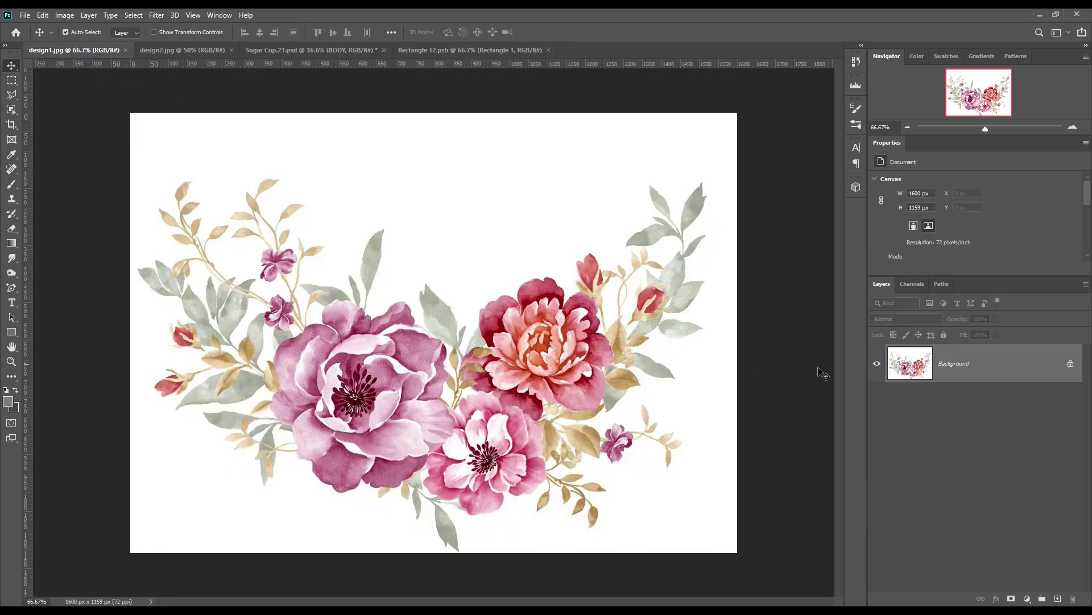
drag(911, 367, 400, 315)
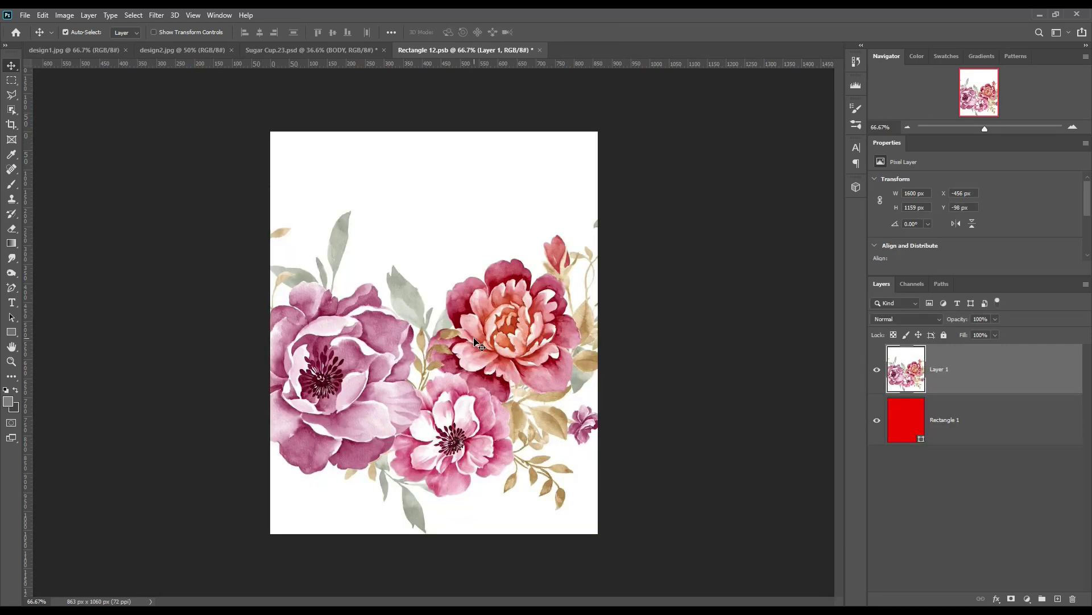
Scale the floral artwork to 53.94% so it spans the full canvas width, centred horizontally
key(ctrl+t)
drag(704, 314, 447, 313)
drag(411, 378, 541, 401)
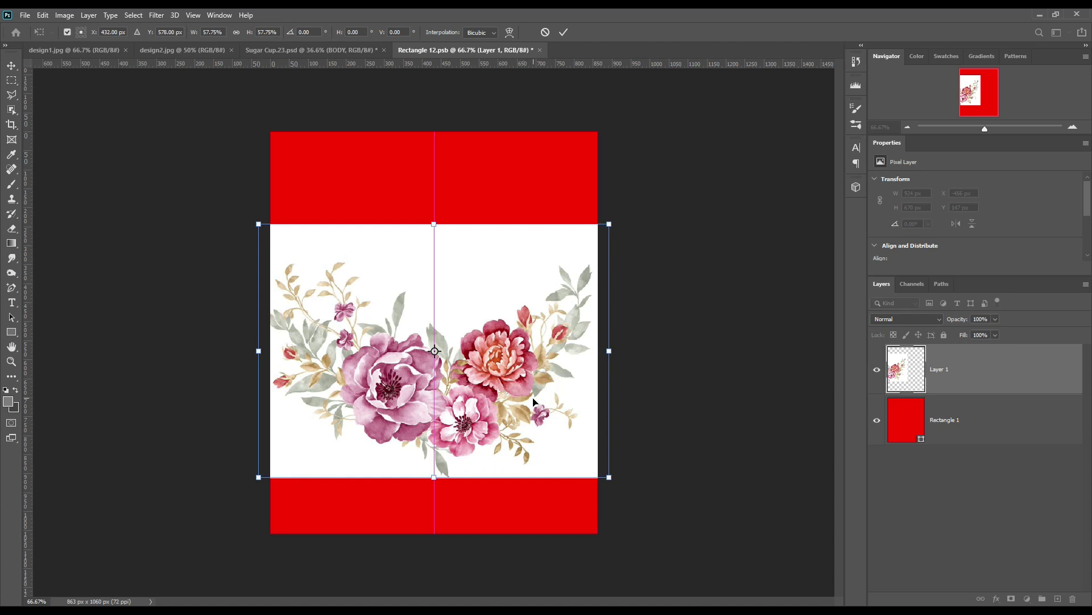
drag(607, 349, 571, 350)
drag(519, 384, 539, 386)
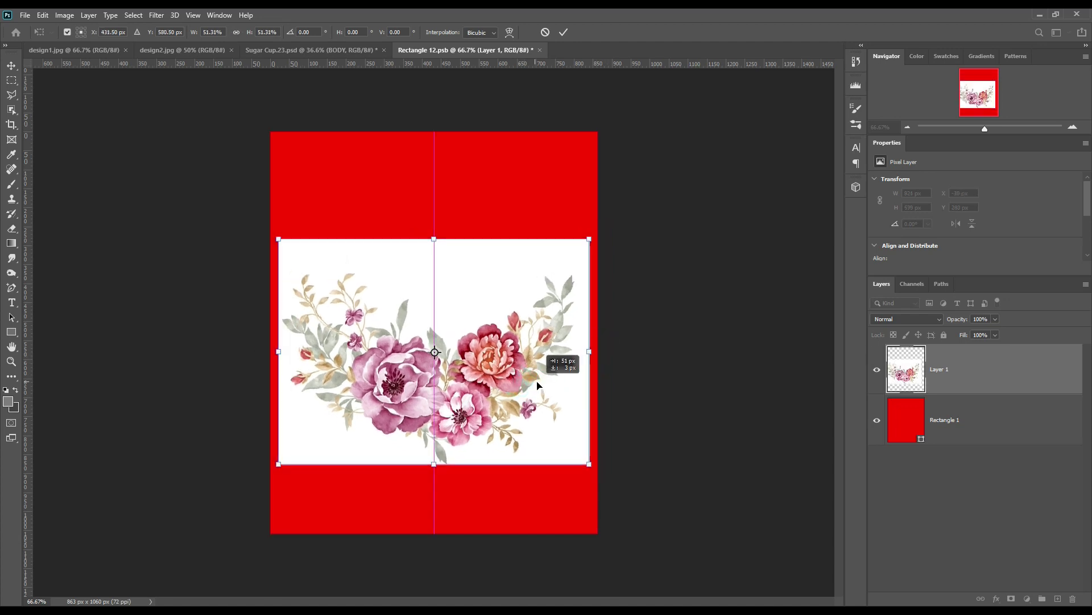
drag(282, 352, 271, 351)
drag(592, 348, 597, 348)
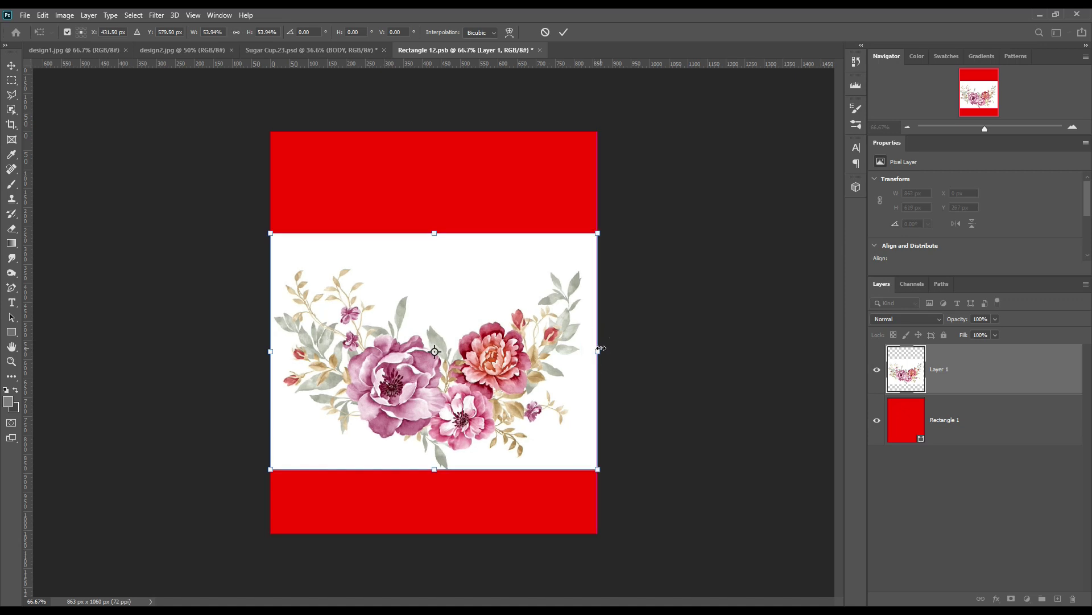
click(564, 33)
Fill the Rectangle 1 background with white (ffffff) and move the floral artwork slightly lower on the canvas
double_click(920, 439)
click(509, 258)
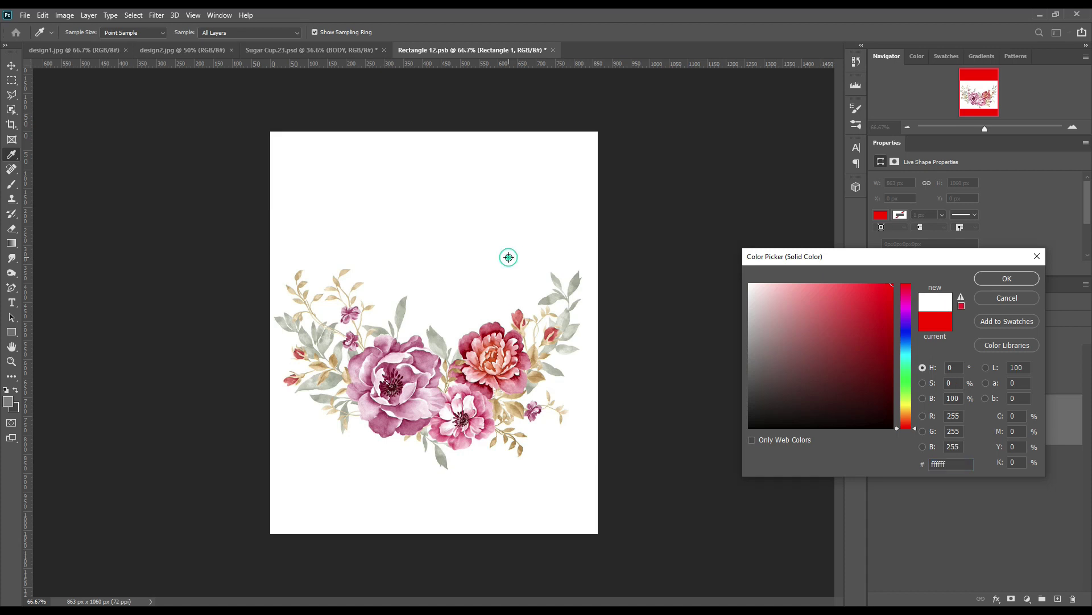
click(1000, 280)
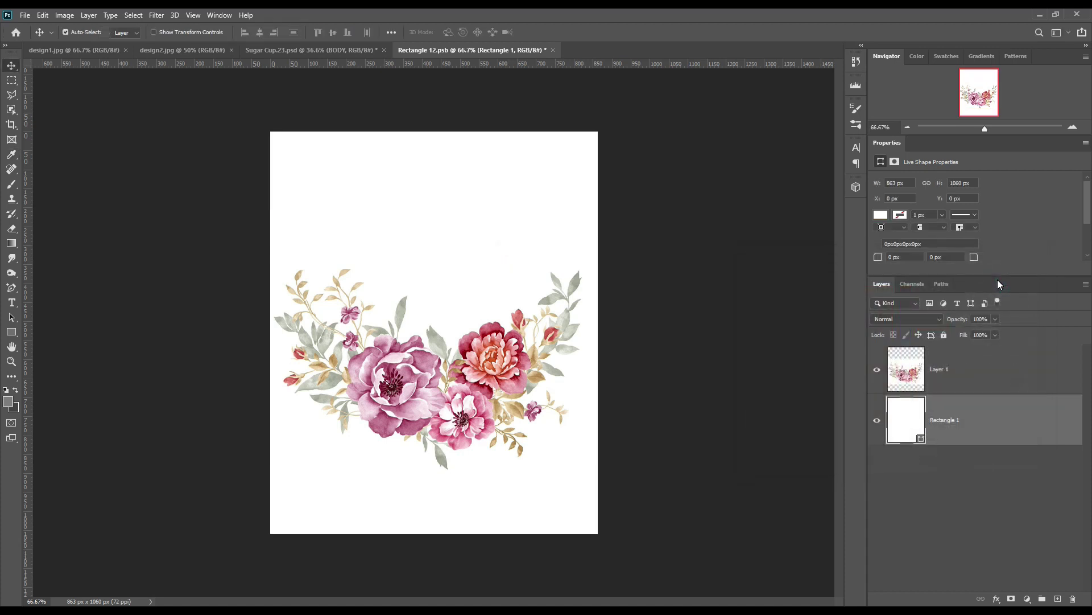
drag(455, 378, 480, 411)
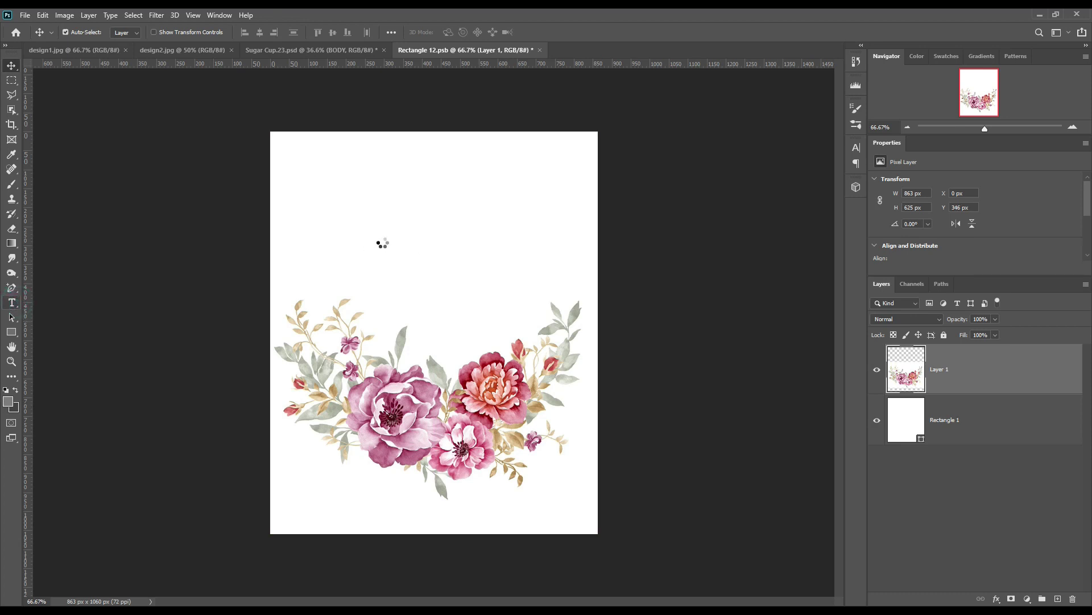
Set the text colour to a dark pink sampled from the flowers
click(453, 32)
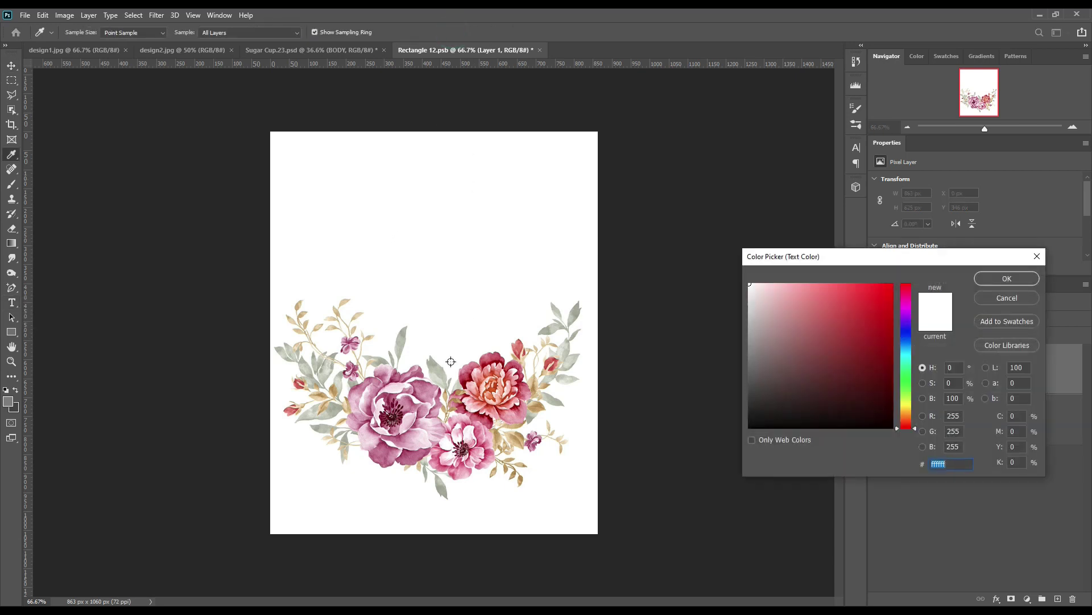
click(416, 384)
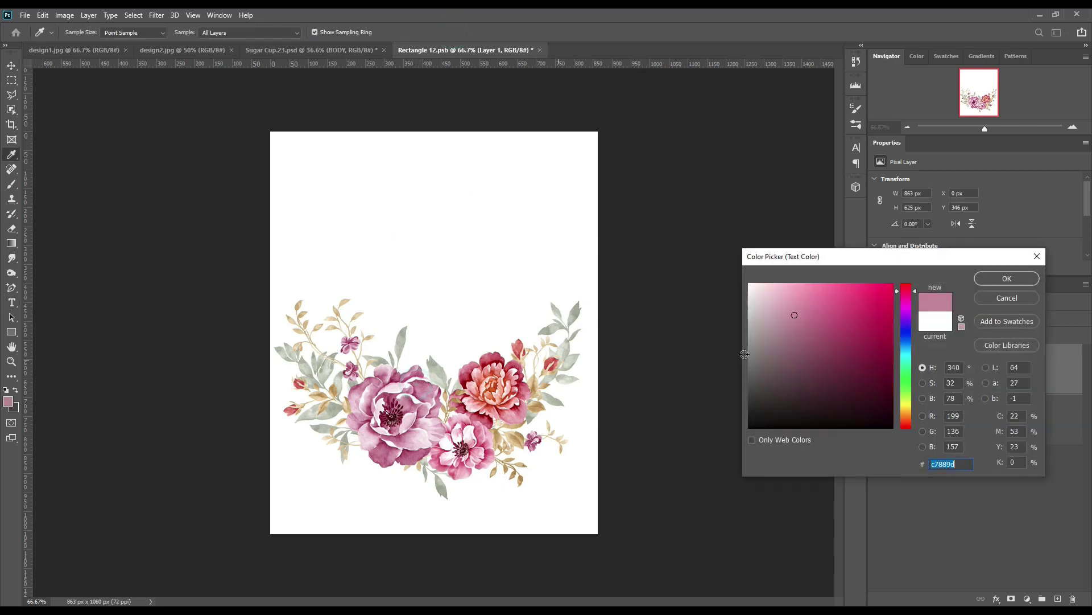
click(486, 365)
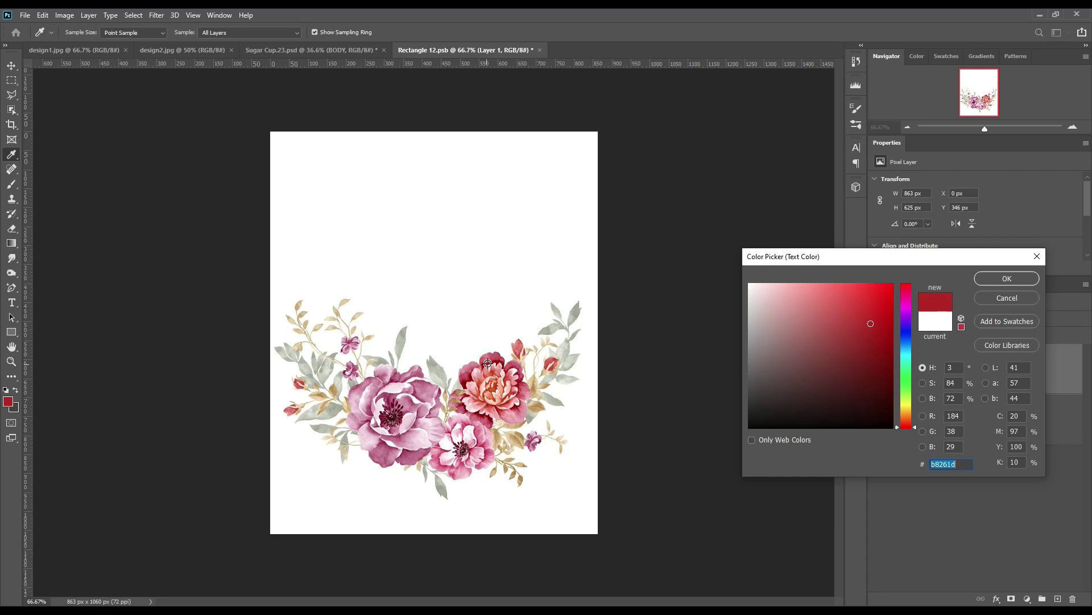
click(387, 397)
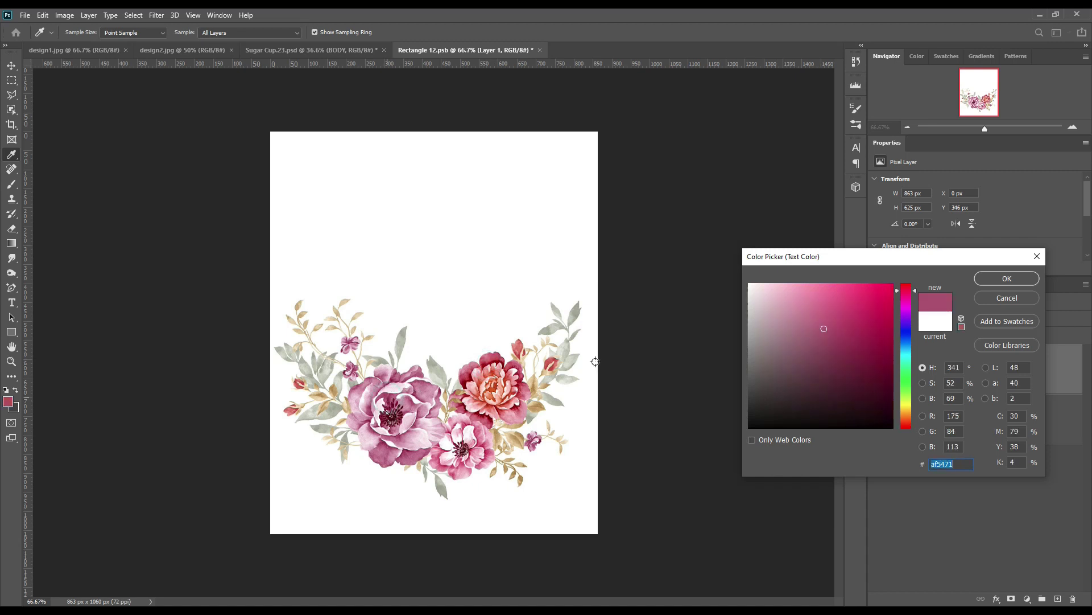
click(1008, 279)
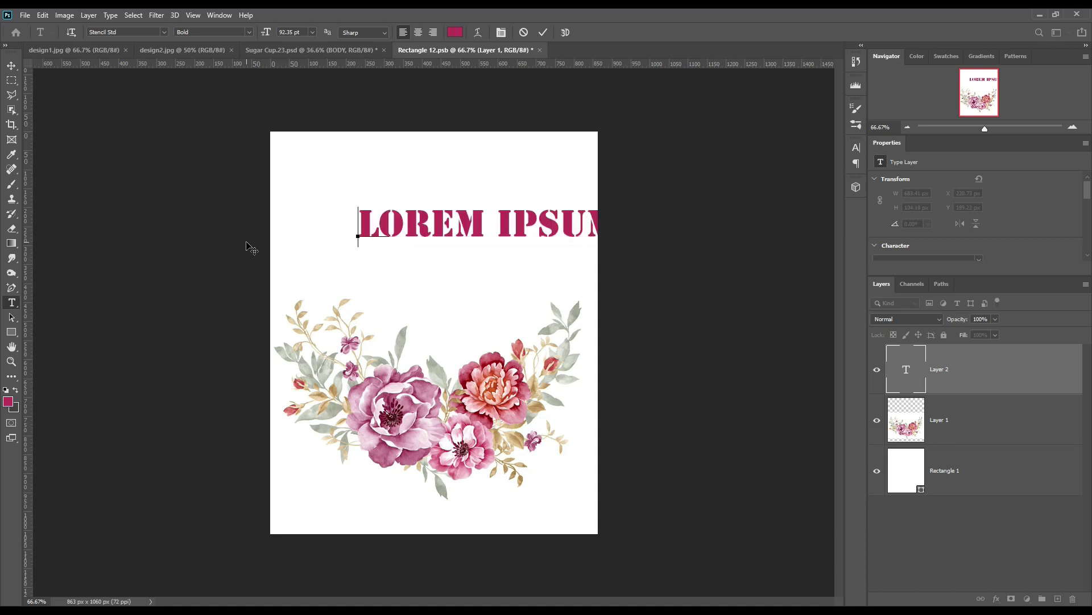
Add the text MOCKUPART above the flowers in Stencil Std Bold at 92.35 pt
text(M)
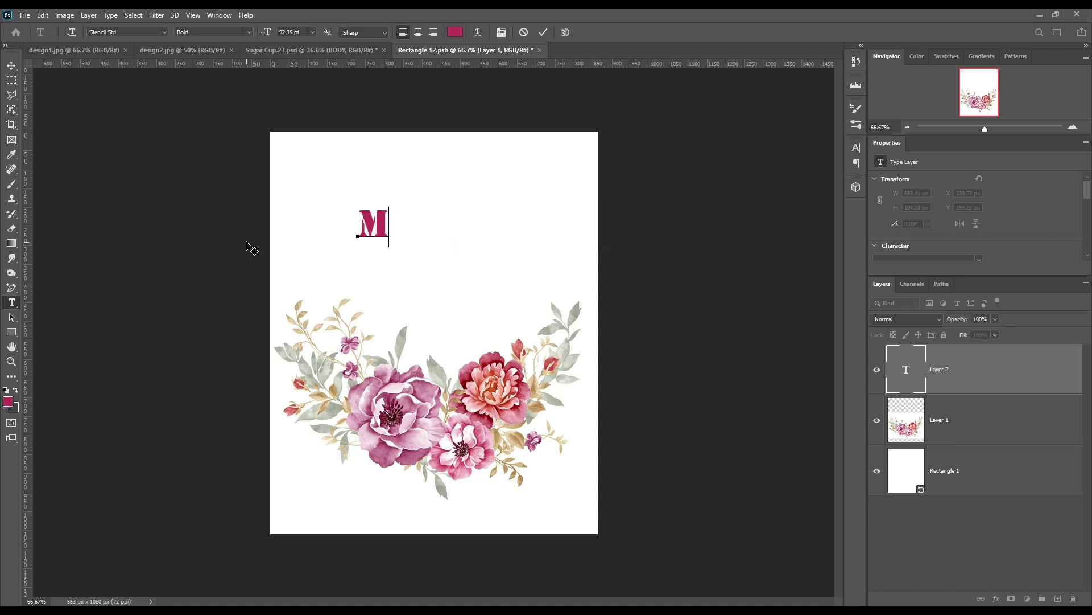
text(OCKUPA)
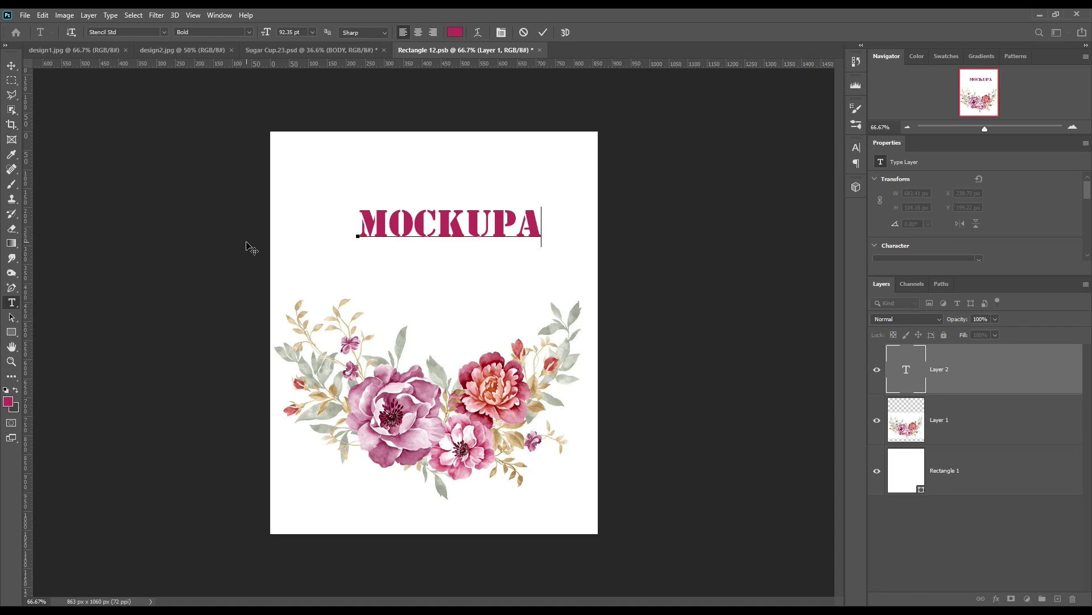
text(RT)
click(543, 33)
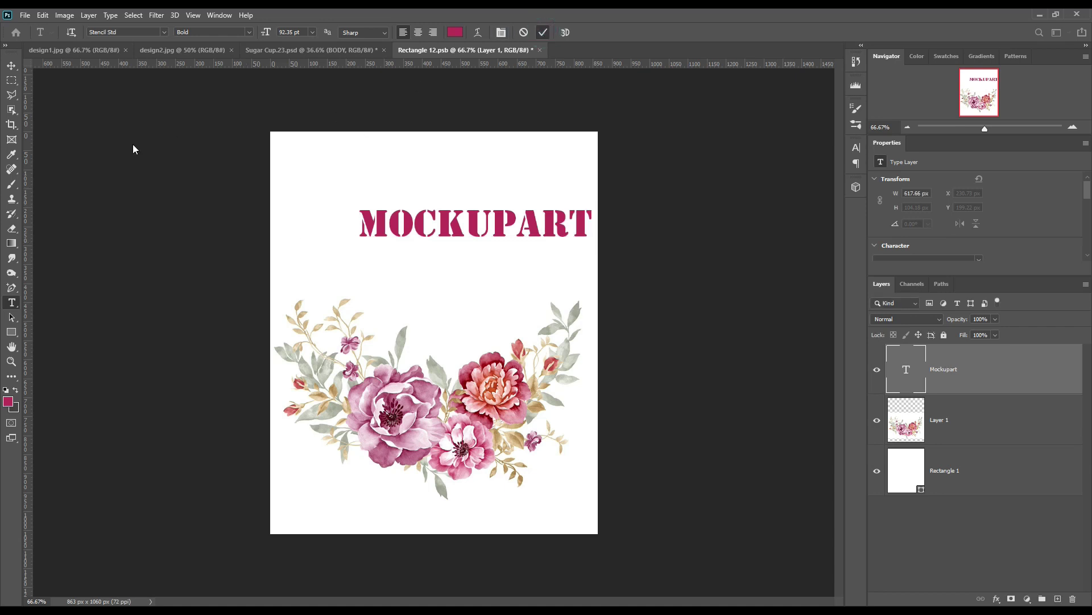
Change the Mockupart text's font to Mustard Personal Use and move the text down to just above the flowers
click(165, 33)
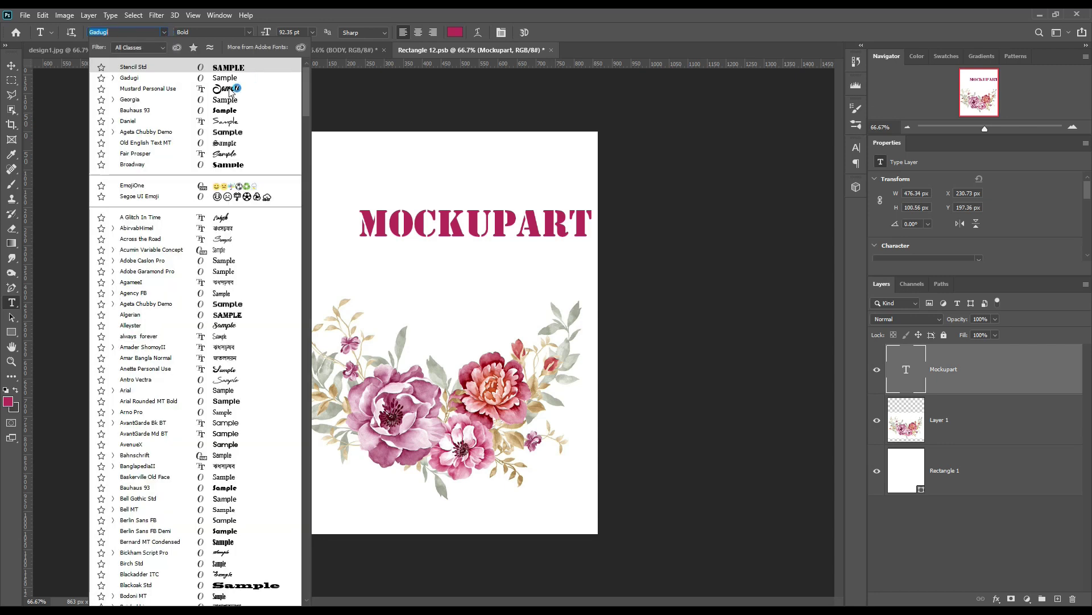
click(229, 89)
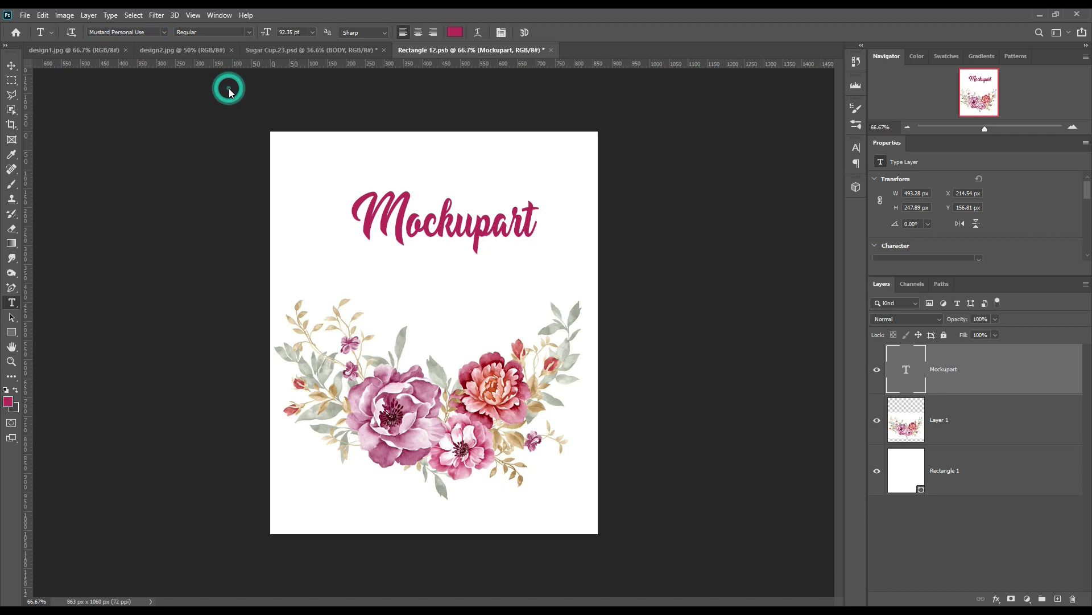
click(13, 68)
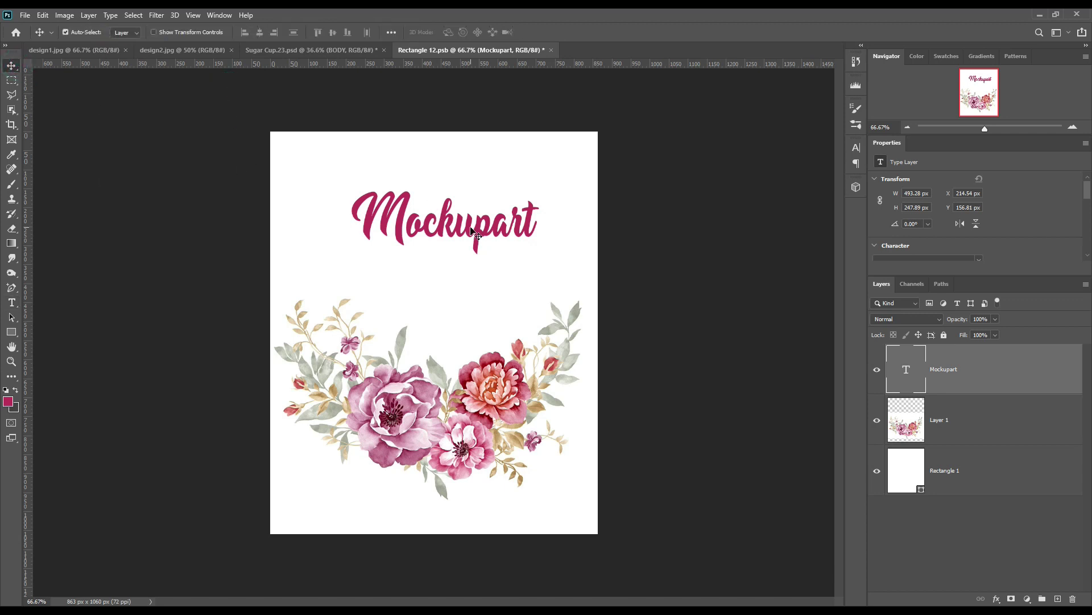
drag(469, 228, 464, 279)
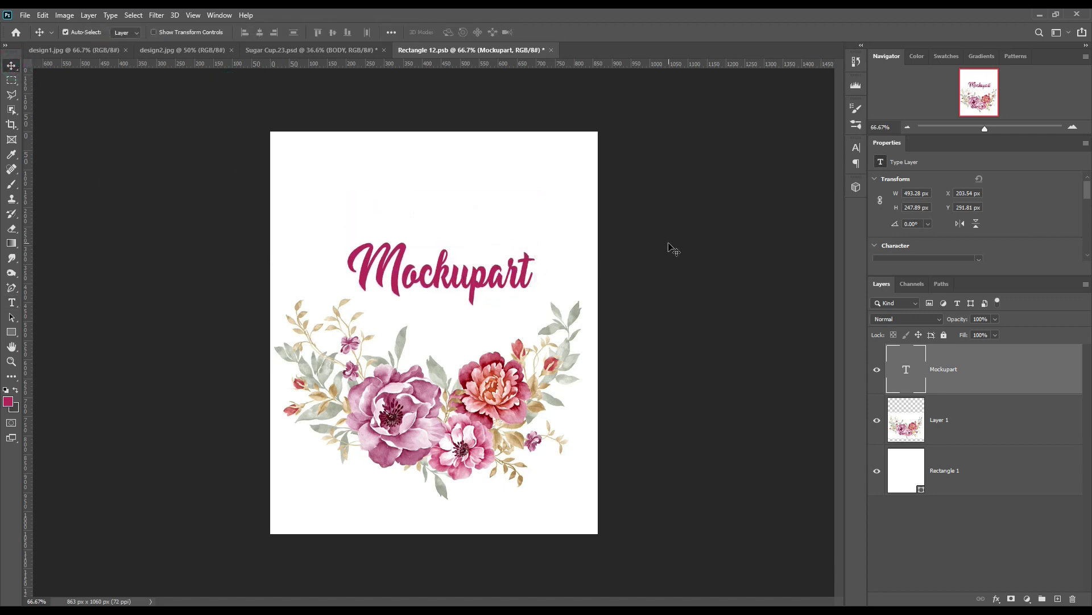
Save and close the Rectangle 12.psb artwork, return to Sugar Cup.23.psd, and close the design2.jpg and design1.jpg source files
click(25, 14)
click(45, 142)
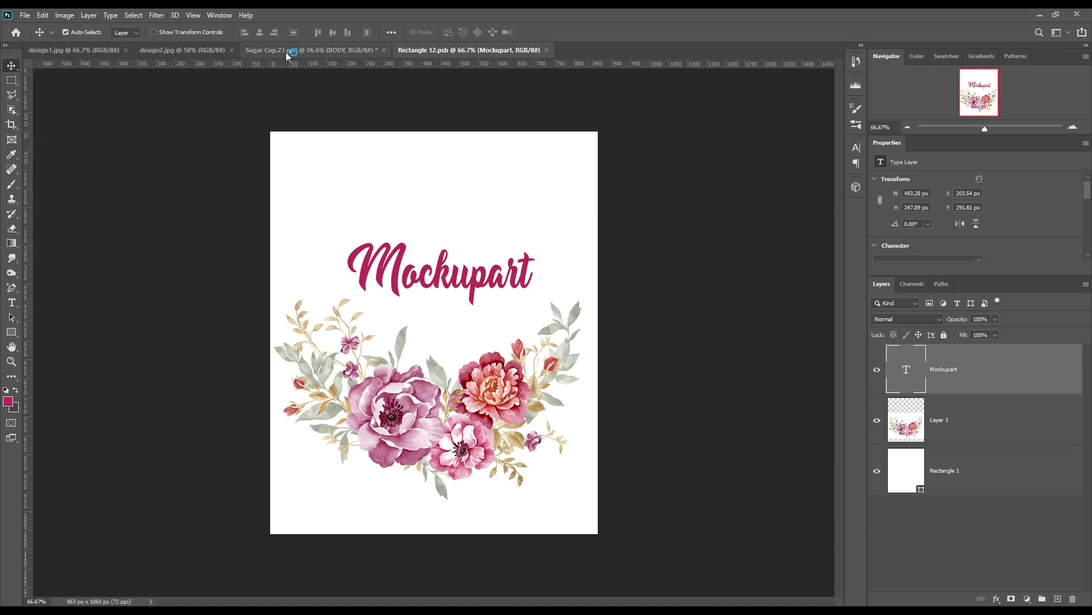
click(546, 50)
click(312, 52)
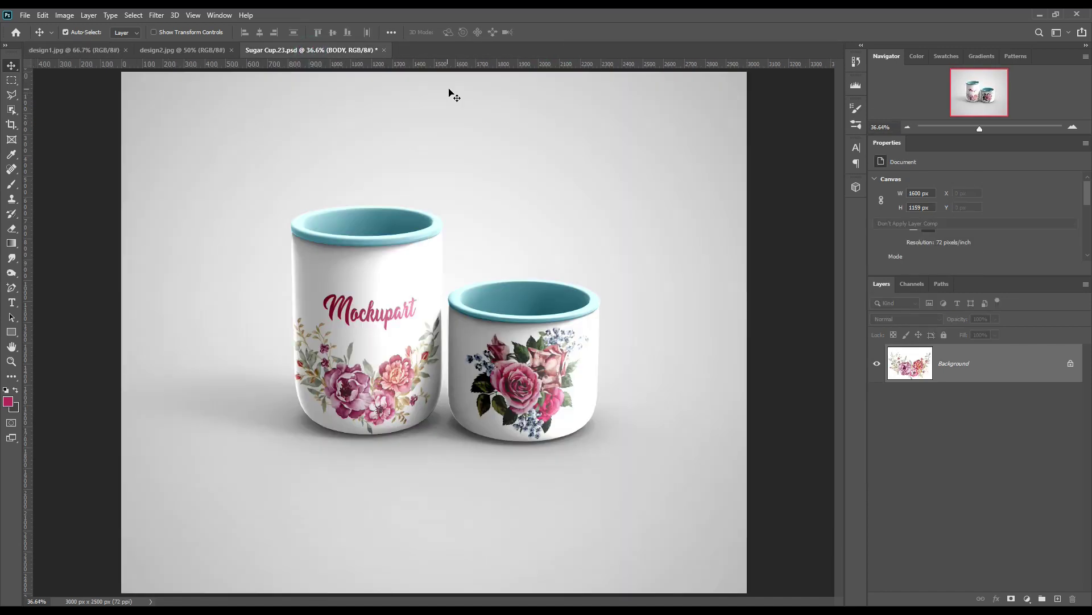
click(231, 50)
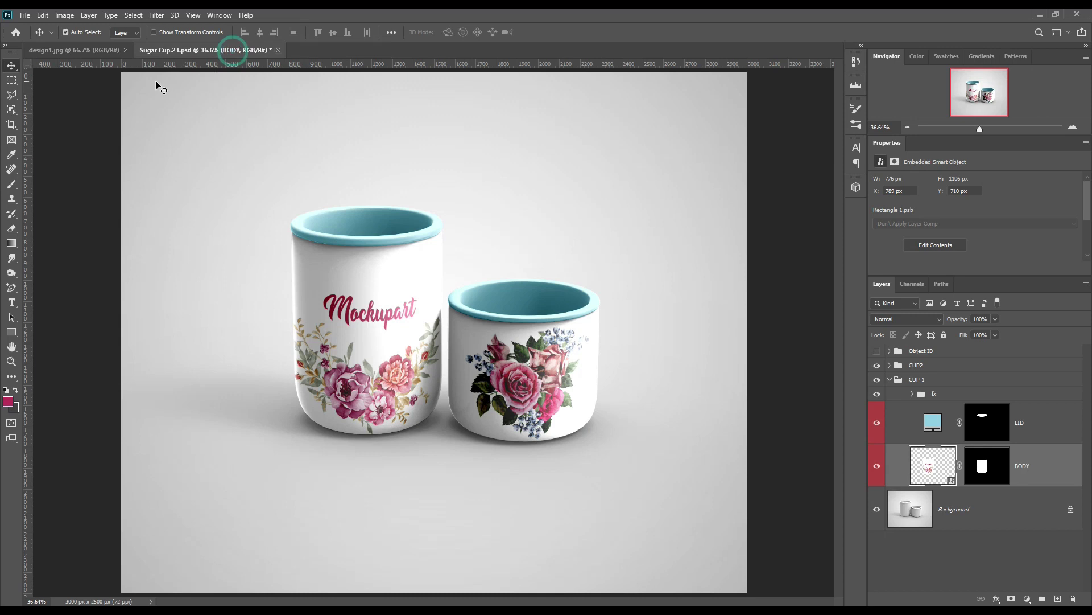
click(126, 50)
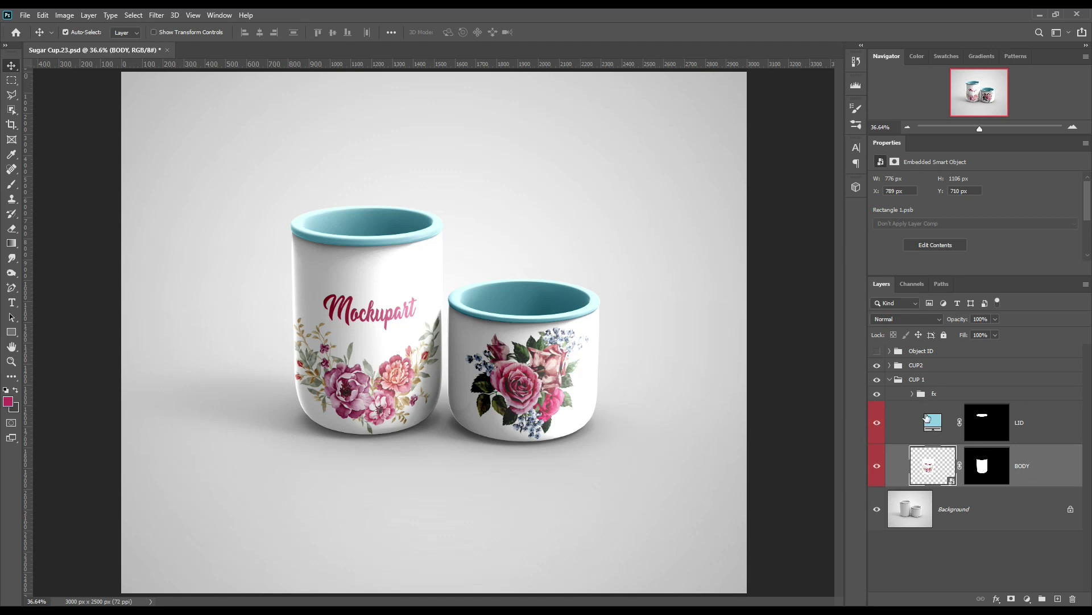
Check the effect of the shadow layer in CUP 1's fx group and lower its fill to about 88%
click(913, 393)
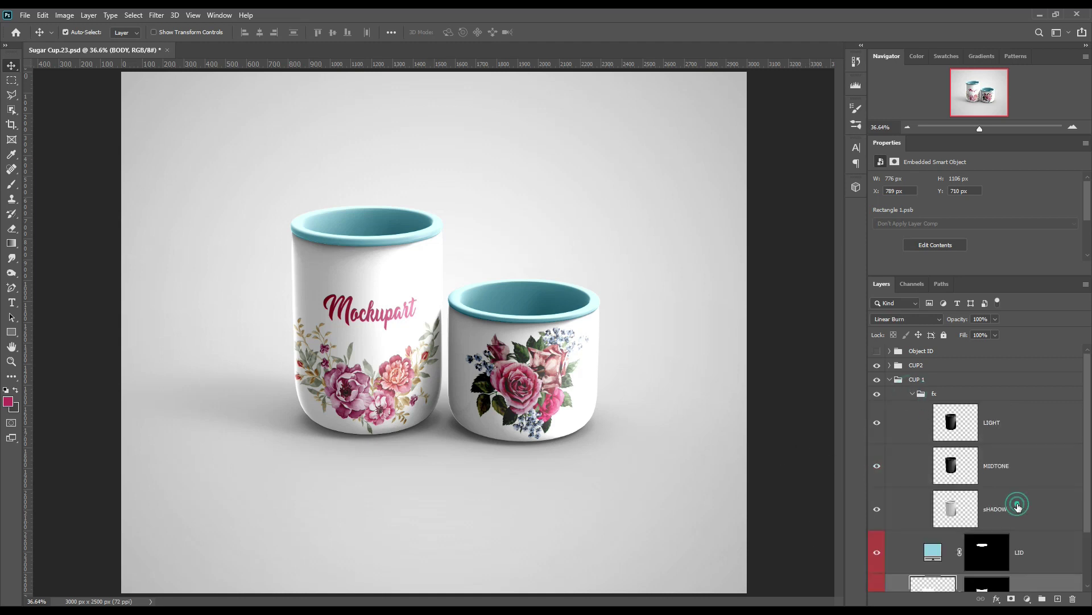
click(1018, 504)
click(877, 509)
click(876, 510)
click(963, 336)
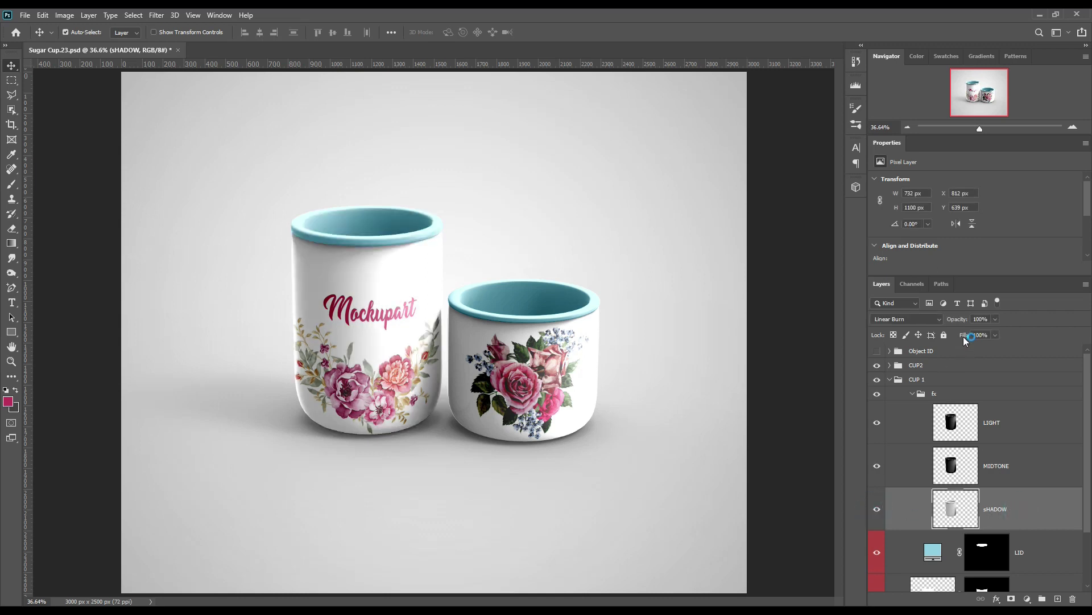
drag(963, 339, 956, 336)
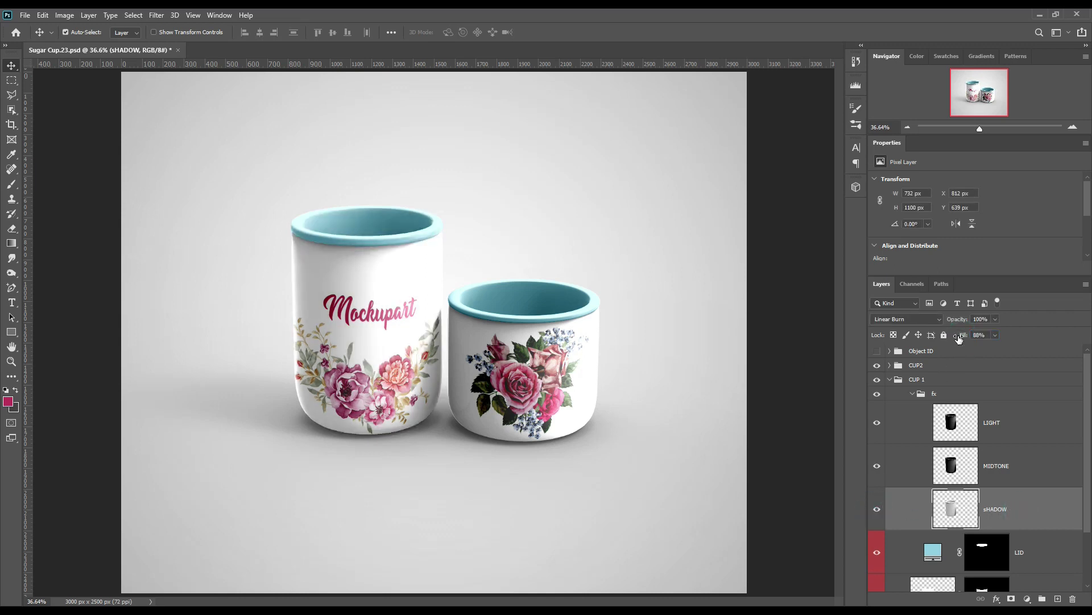
Reduce the fill of CUP 1's MIDTONE layer to 25%, keeping its Linear Dodge (Add) blend mode
click(1021, 470)
click(878, 466)
click(878, 466)
drag(965, 335, 949, 336)
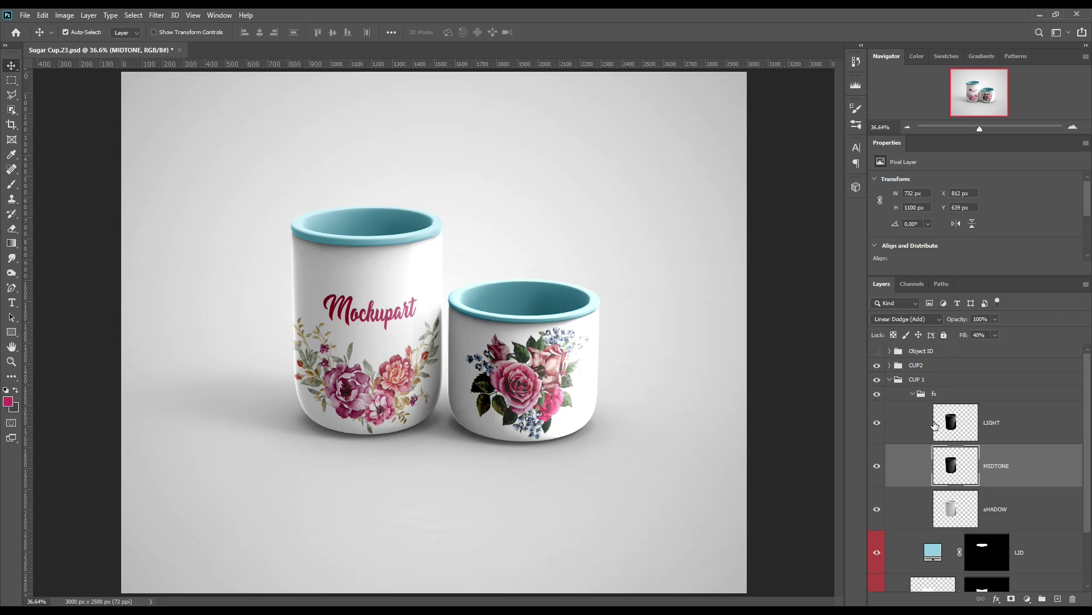
click(937, 319)
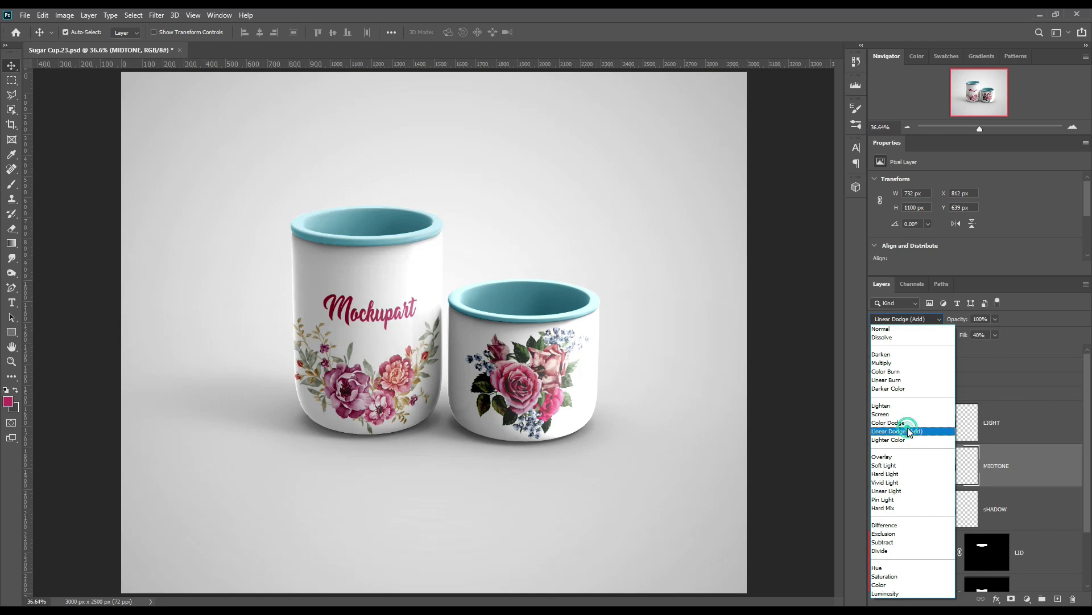
click(907, 429)
drag(962, 340, 956, 340)
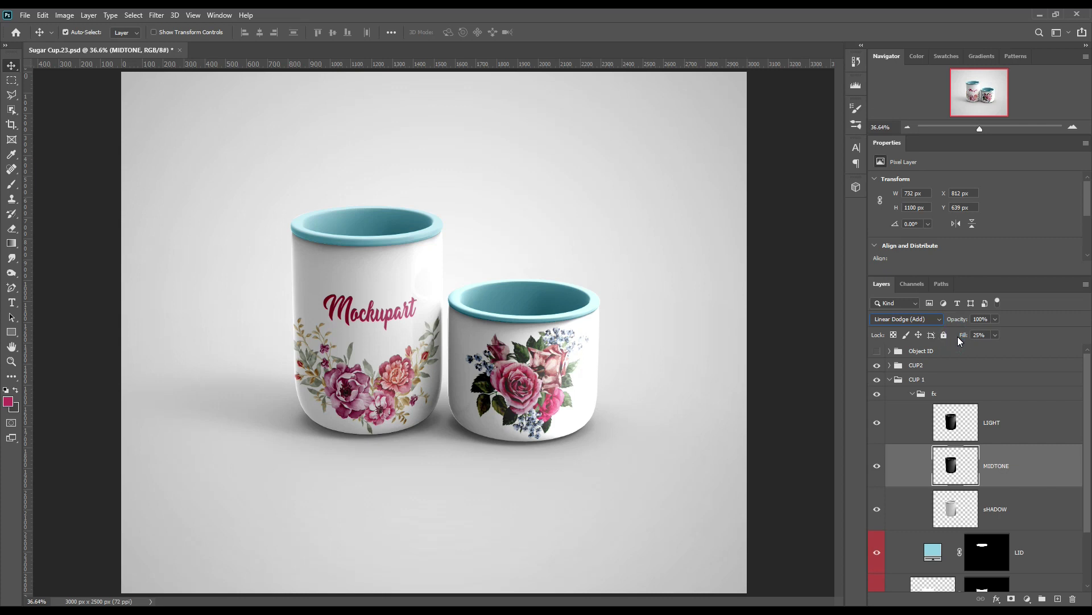
Collapse the CUP 1 layer group and expand the CUP2 group with its fx subgroup
click(890, 379)
click(885, 368)
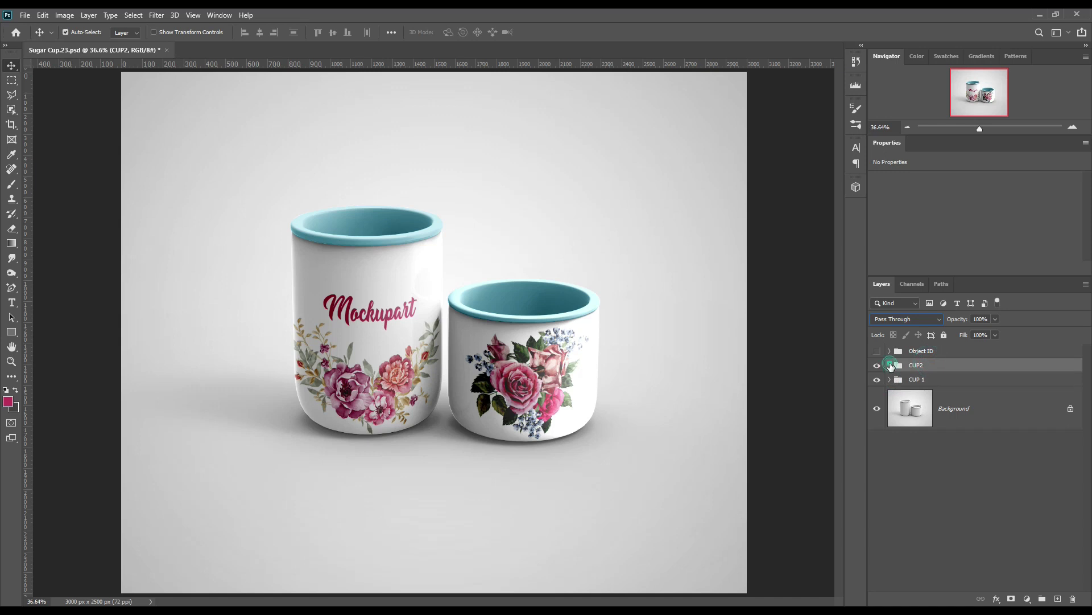
click(890, 366)
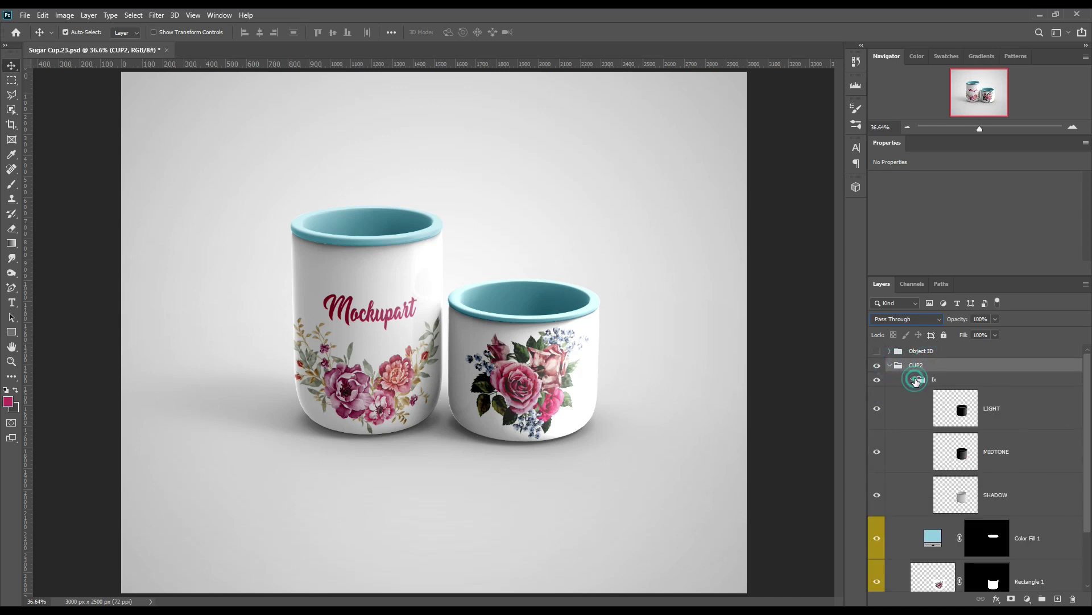
Compare CUP2 with its MIDTONE layer hidden and shown, and lower that layer's fill to 82%
click(877, 451)
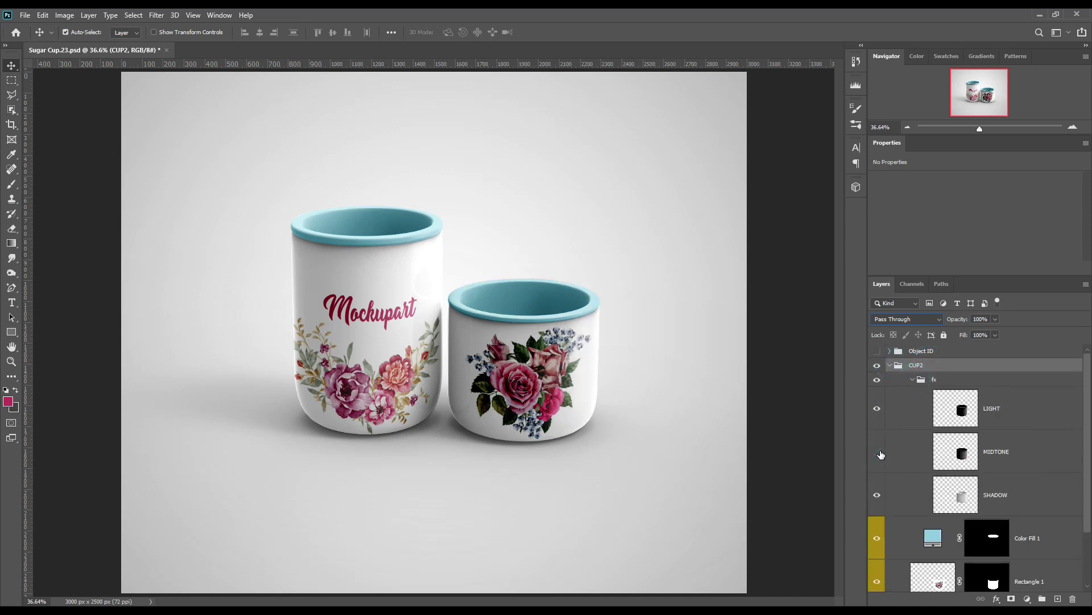
click(877, 452)
click(1018, 455)
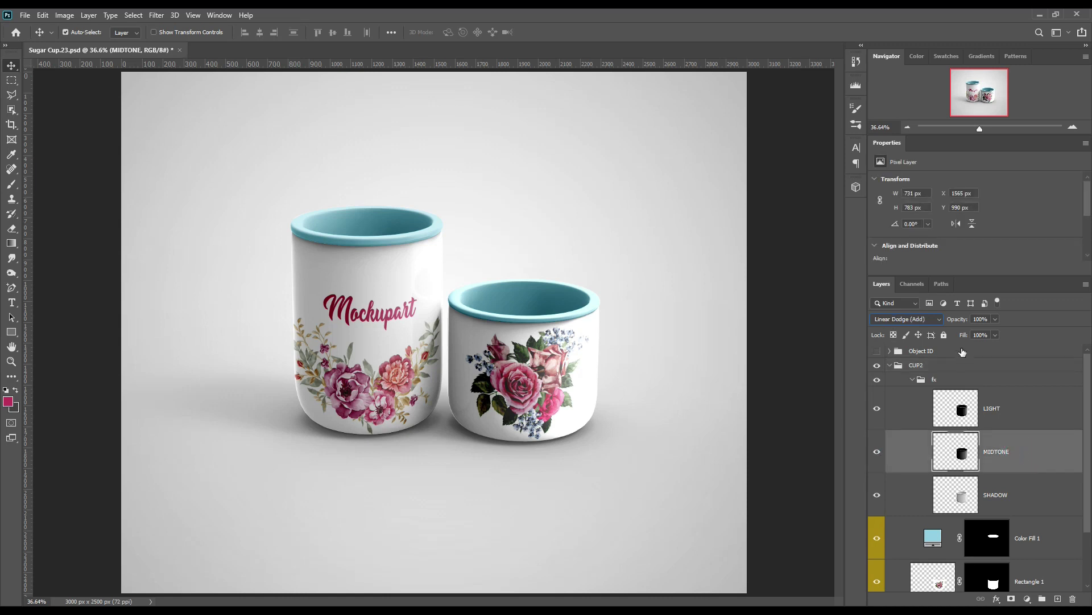
drag(964, 336, 954, 336)
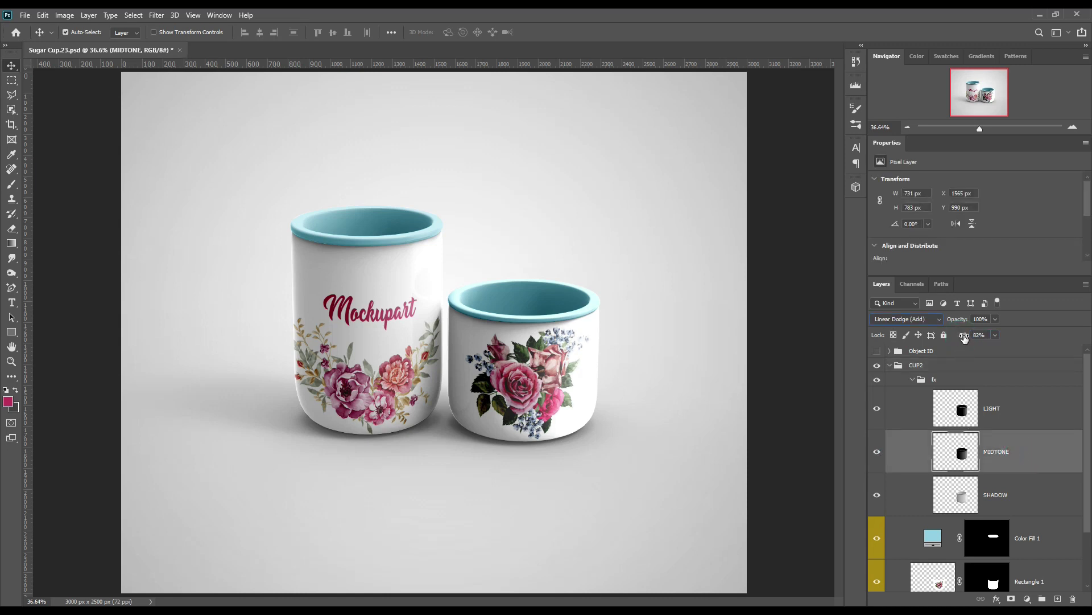
Adjust the fill of the LIGHT layer in CUP2's fx group
click(993, 423)
click(961, 335)
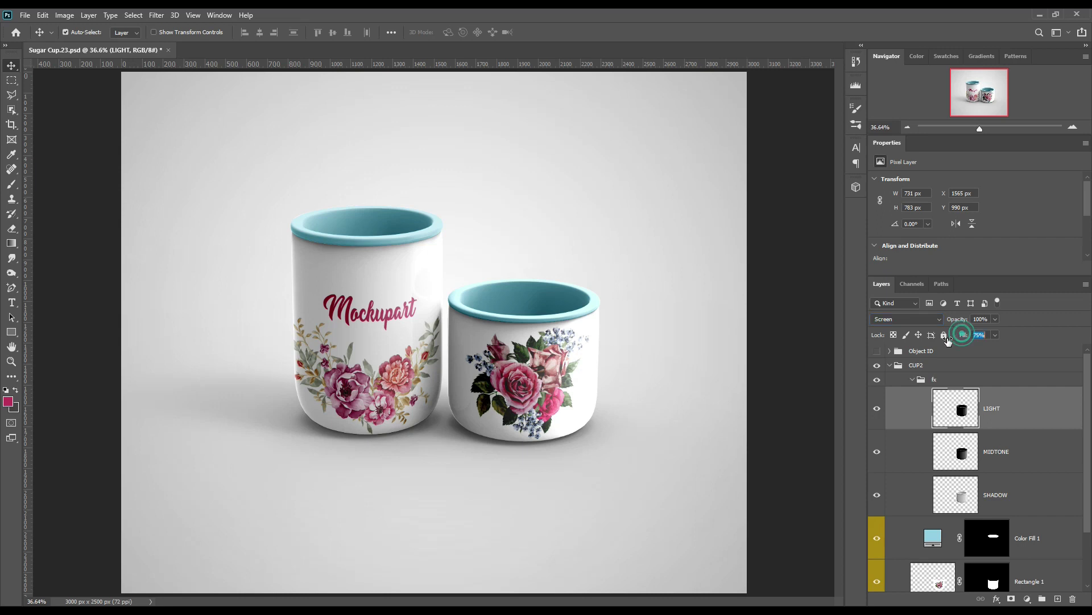
mouse_move(959, 339)
mouse_down()
mouse_move(923, 340)
mouse_move(1005, 340)
mouse_up()
Compare CUP2 with and without its MIDTONE layer and reduce that layer's fill to 34%
click(1002, 453)
click(877, 454)
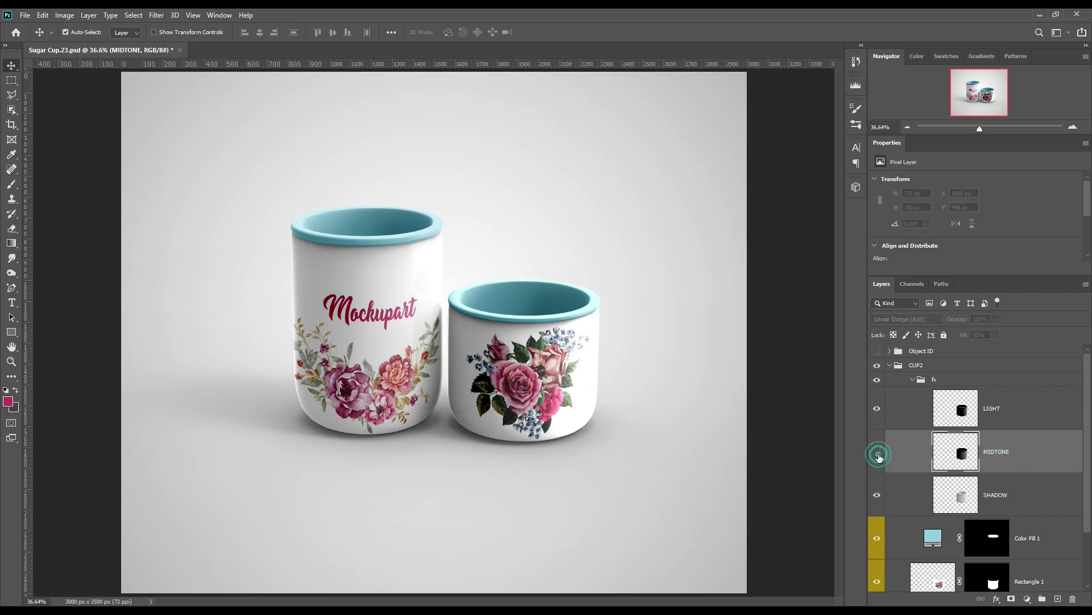
click(877, 454)
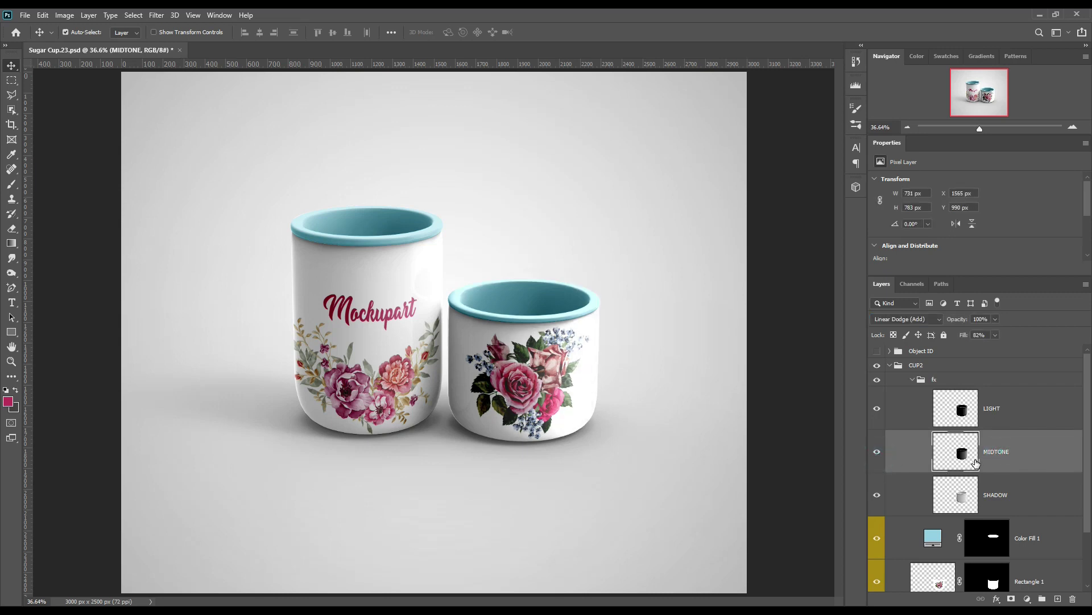
click(961, 334)
text(35)
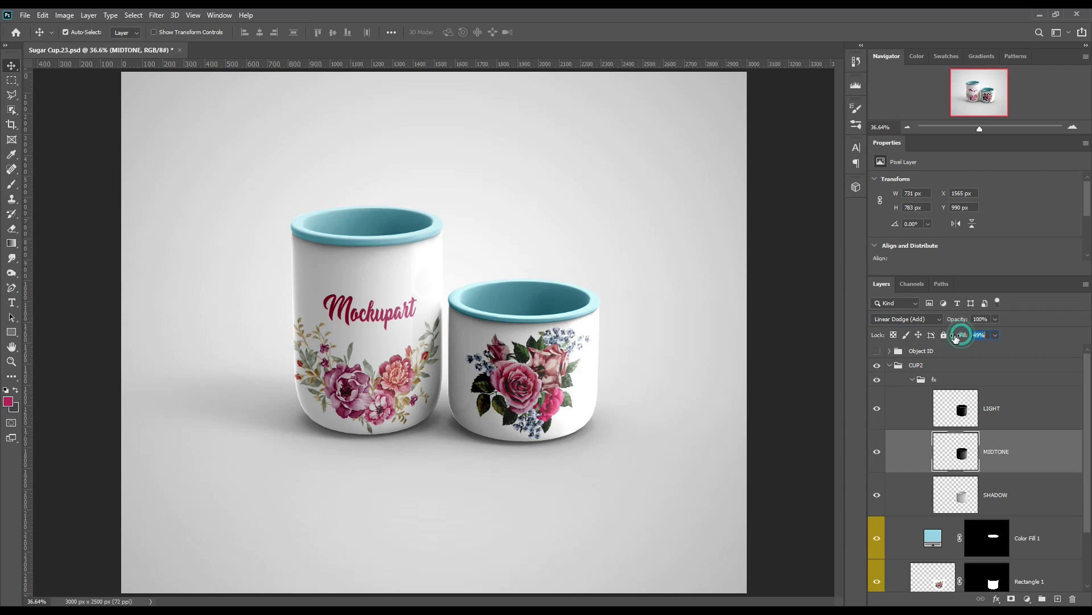
click(962, 335)
drag(962, 338, 948, 337)
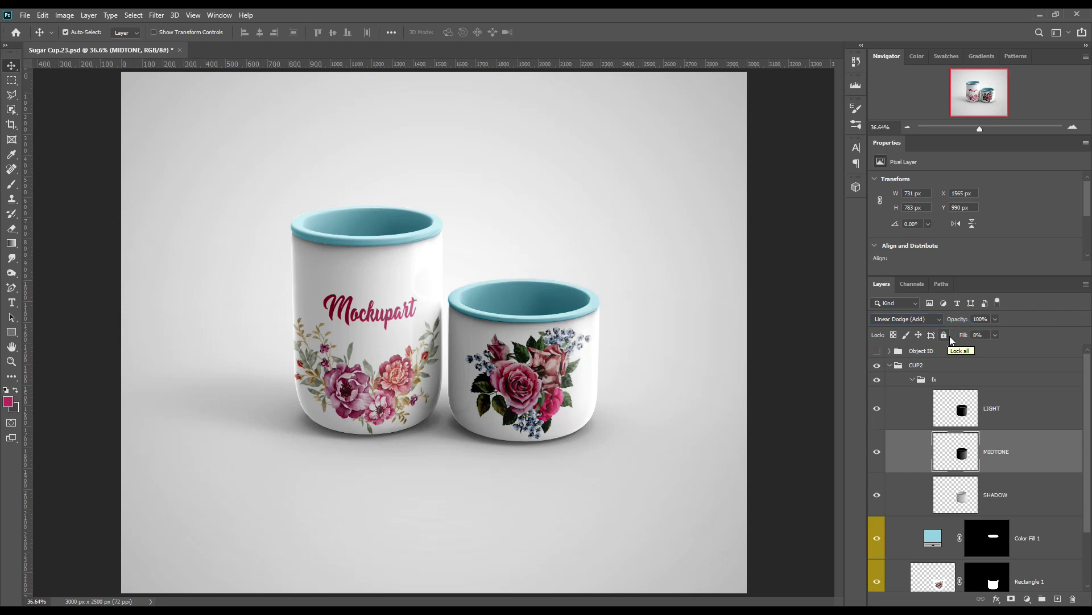
drag(961, 337, 958, 340)
key(Return)
drag(967, 337, 971, 339)
click(968, 337)
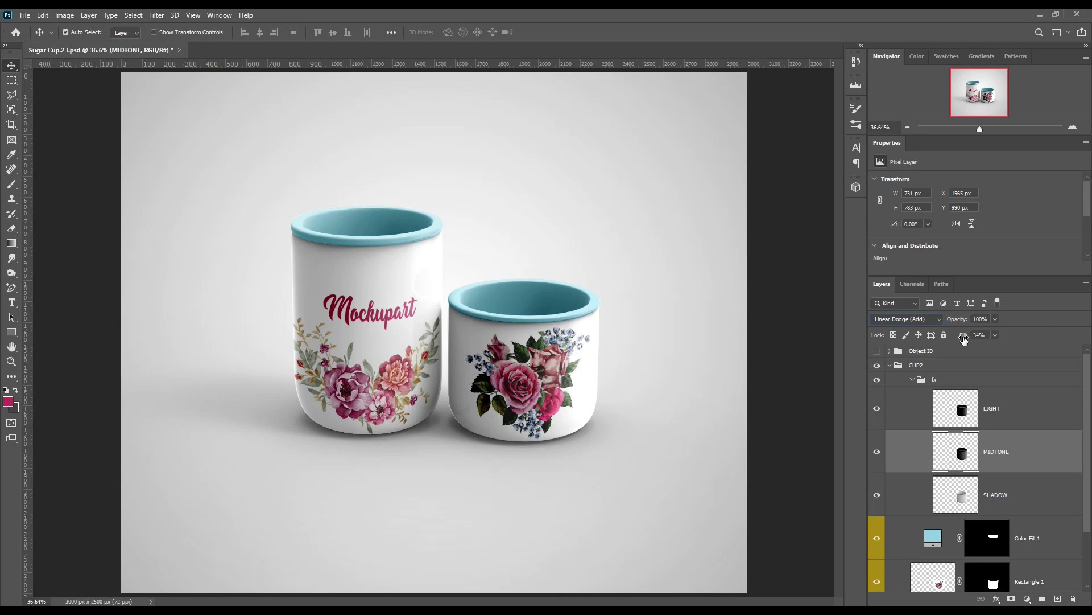
Collapse CUP2's fx group and recolour the cup's lid fill to pink fea7c6, starting from a colour sampled from the flowers
click(913, 385)
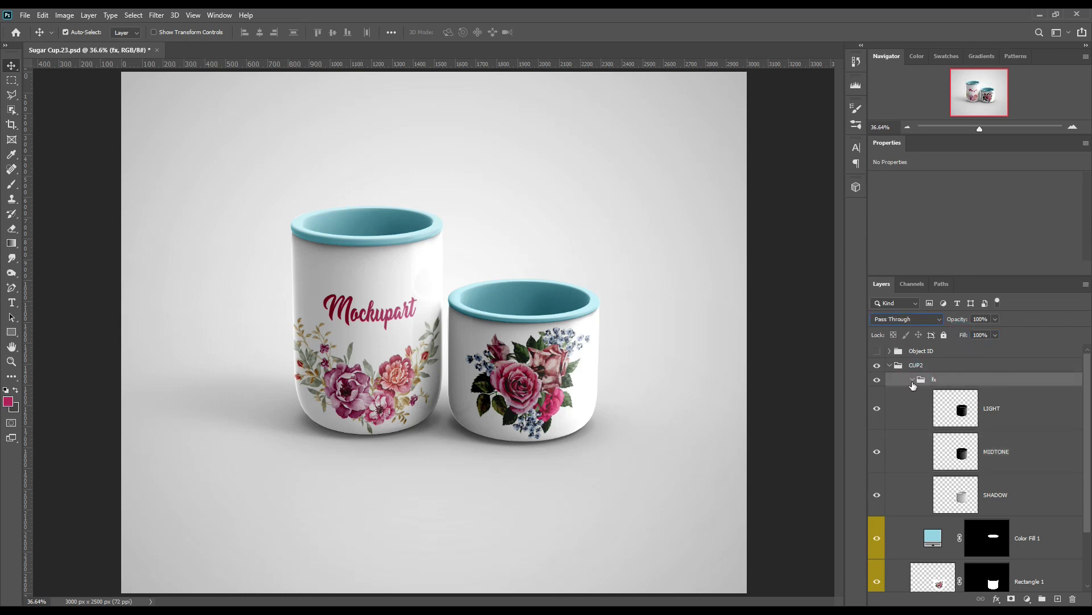
click(913, 381)
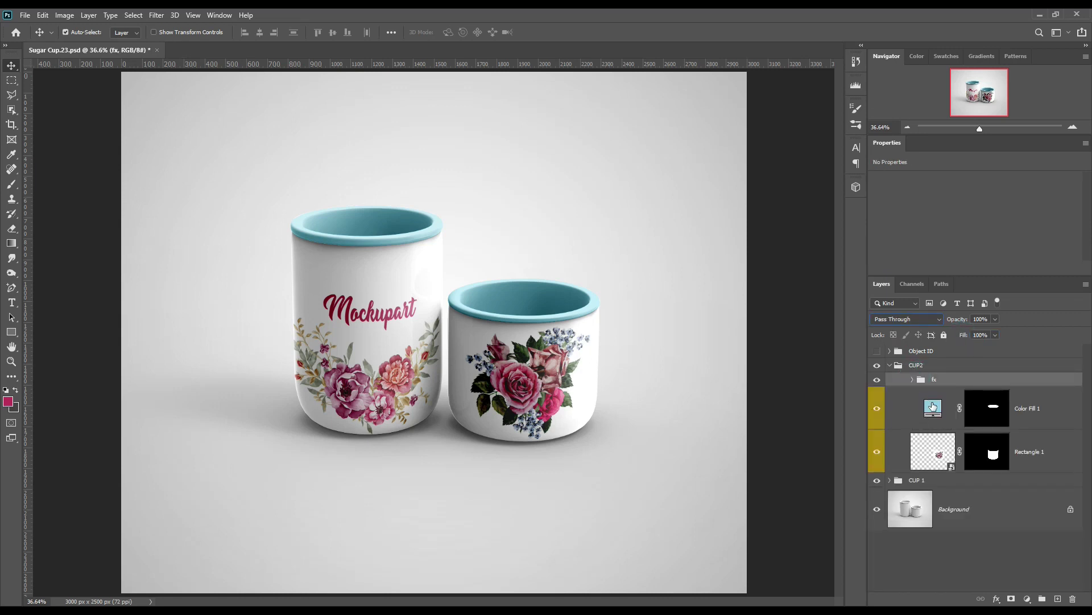
double_click(932, 406)
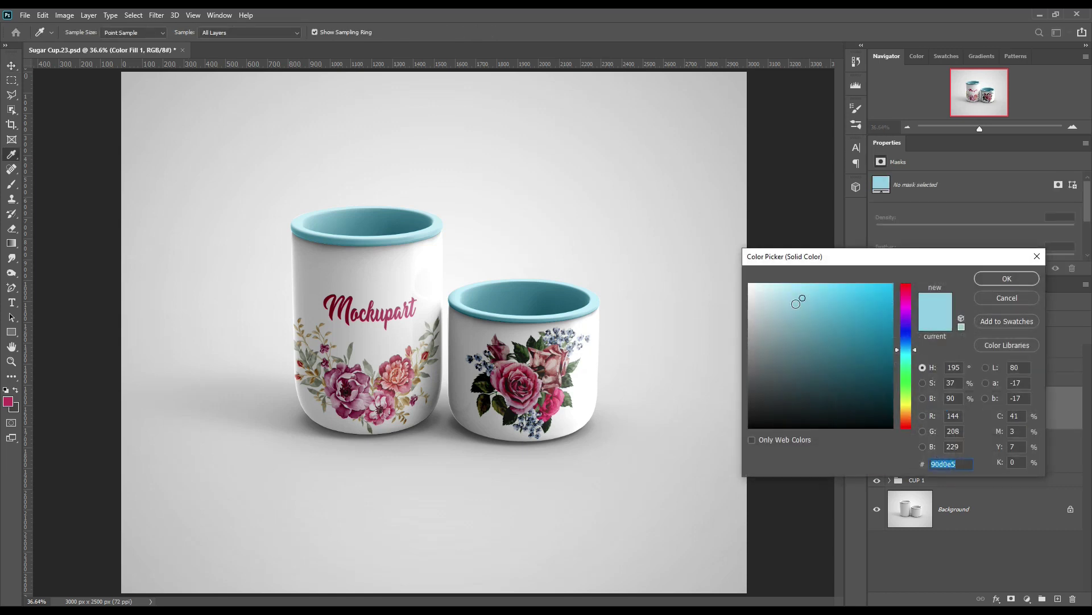
drag(801, 300, 776, 297)
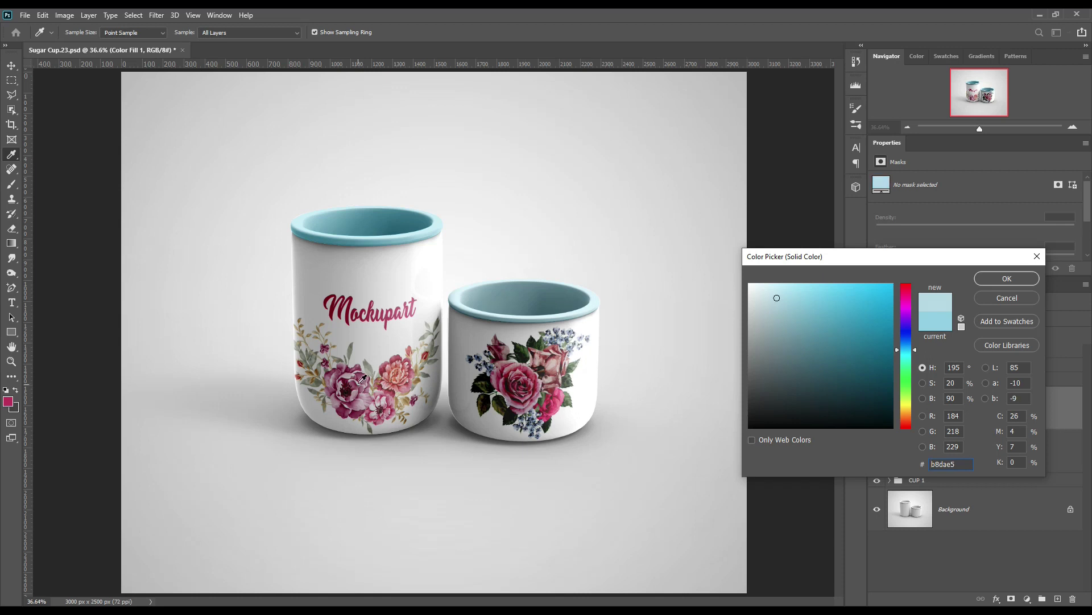
click(360, 380)
drag(830, 346, 798, 284)
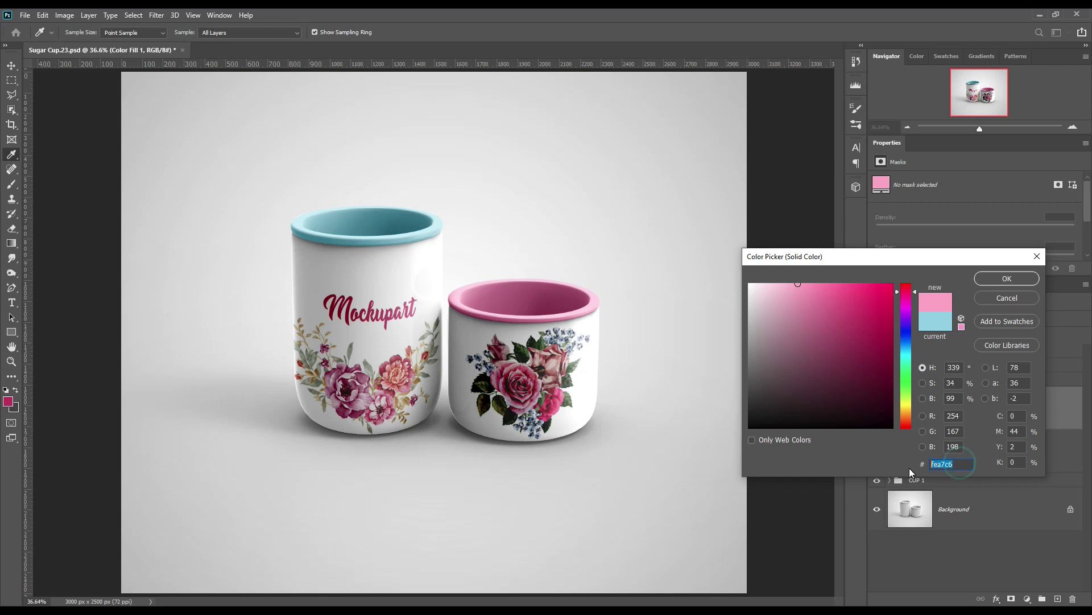
click(1006, 278)
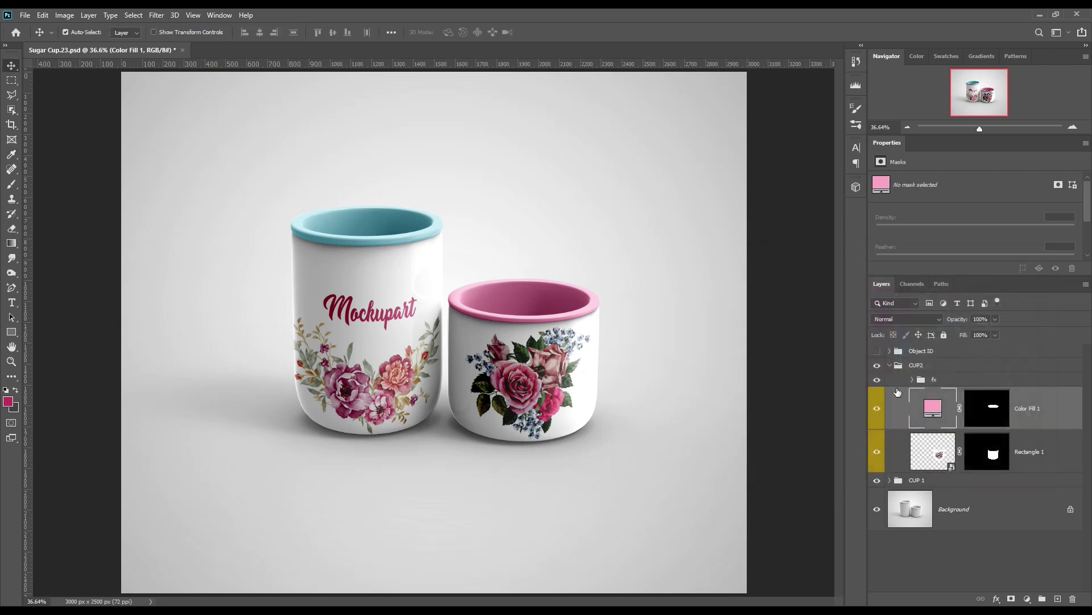
Set the solid colour of CUP 1's LID layer to the same pink, fea7c6
click(891, 481)
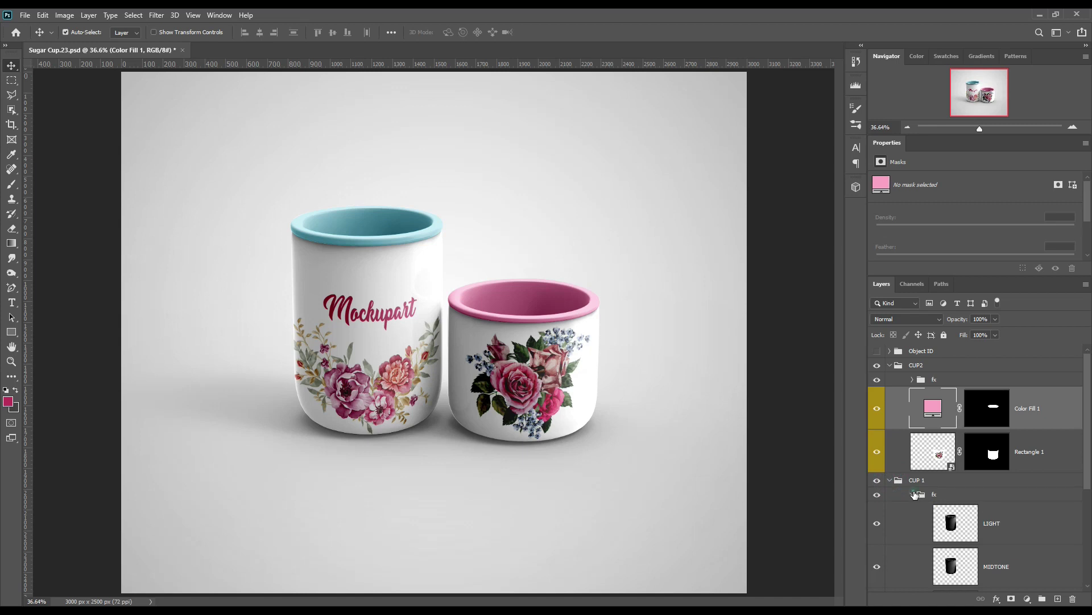
click(912, 494)
scroll(925, 495, down, 1)
click(934, 494)
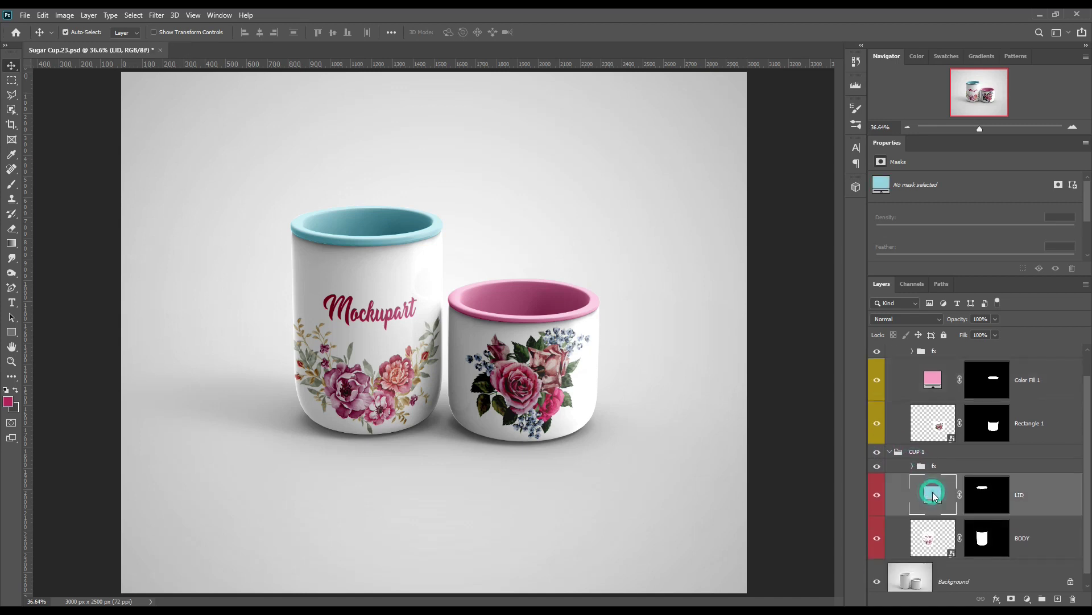
double_click(933, 494)
text(fea7c6)
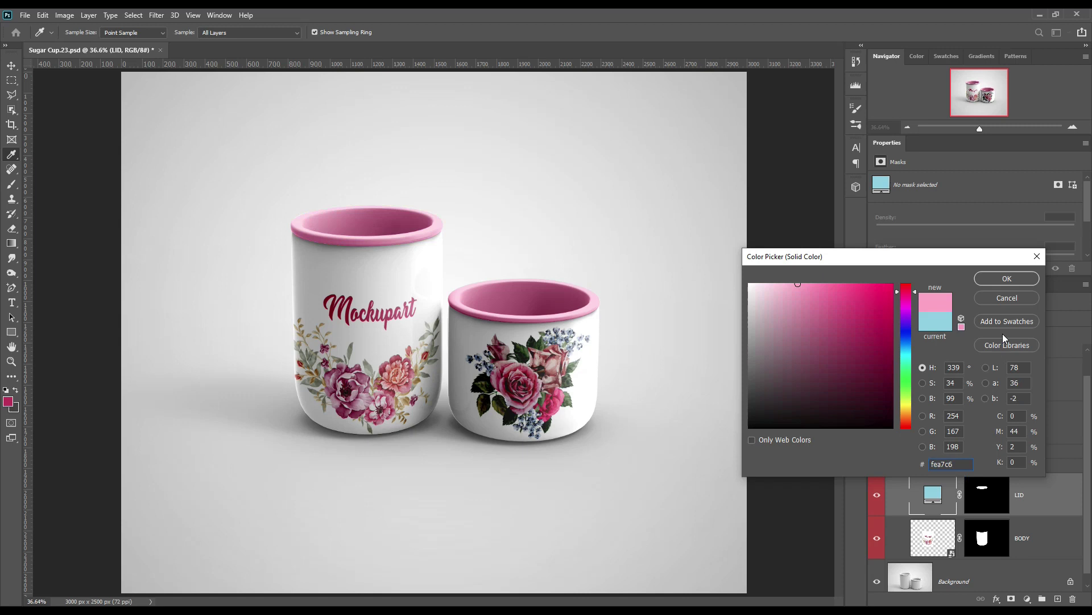
click(1003, 279)
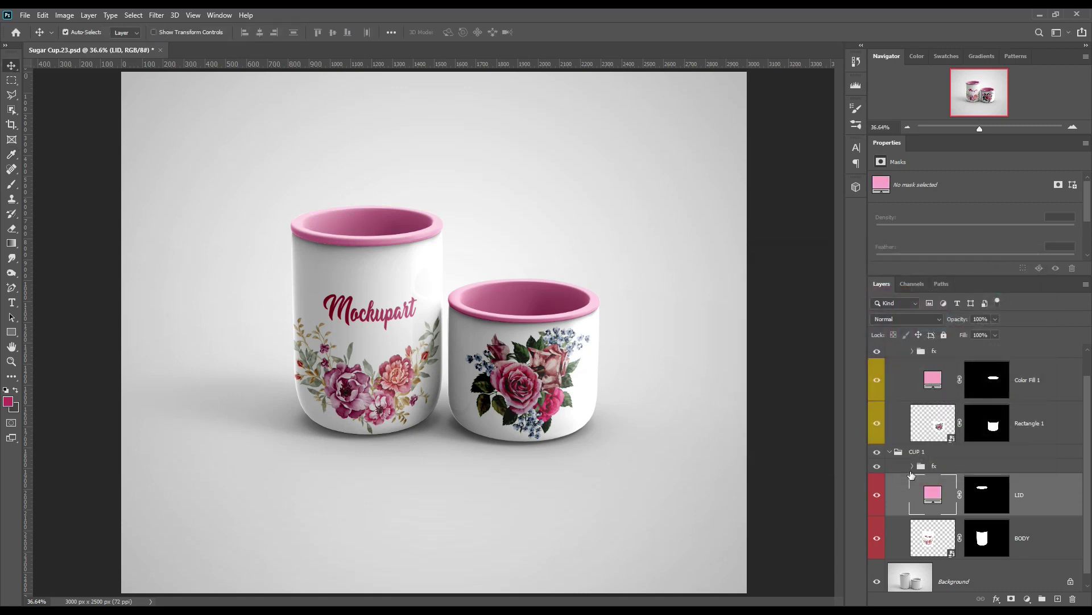
Load the lid and body masks of both cups as one combined selection
drag(987, 491, 984, 547)
ctrl+click(985, 547)
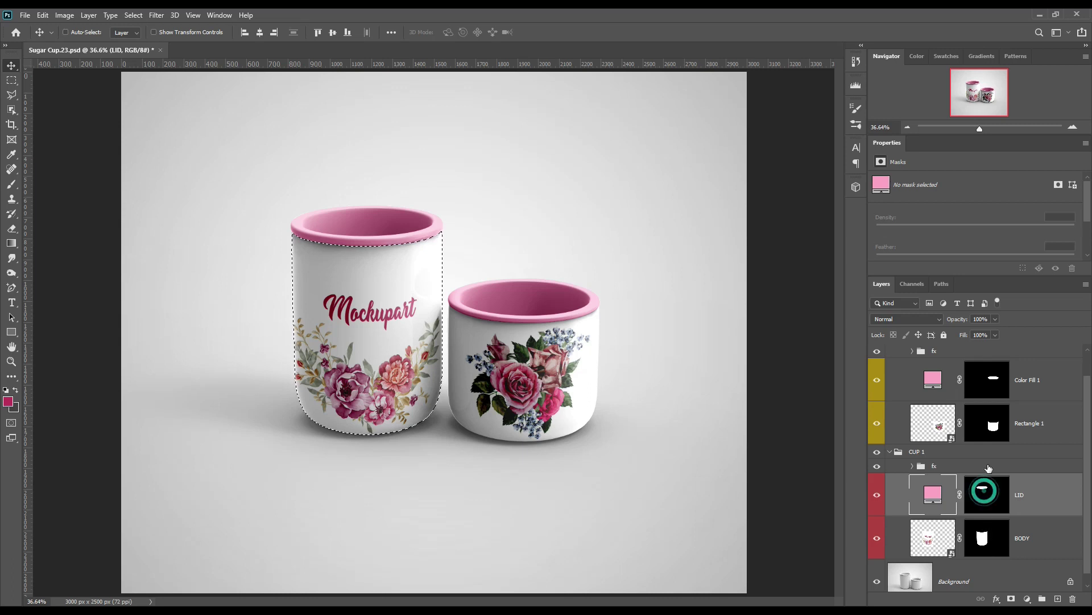
ctrl+shift+click(993, 424)
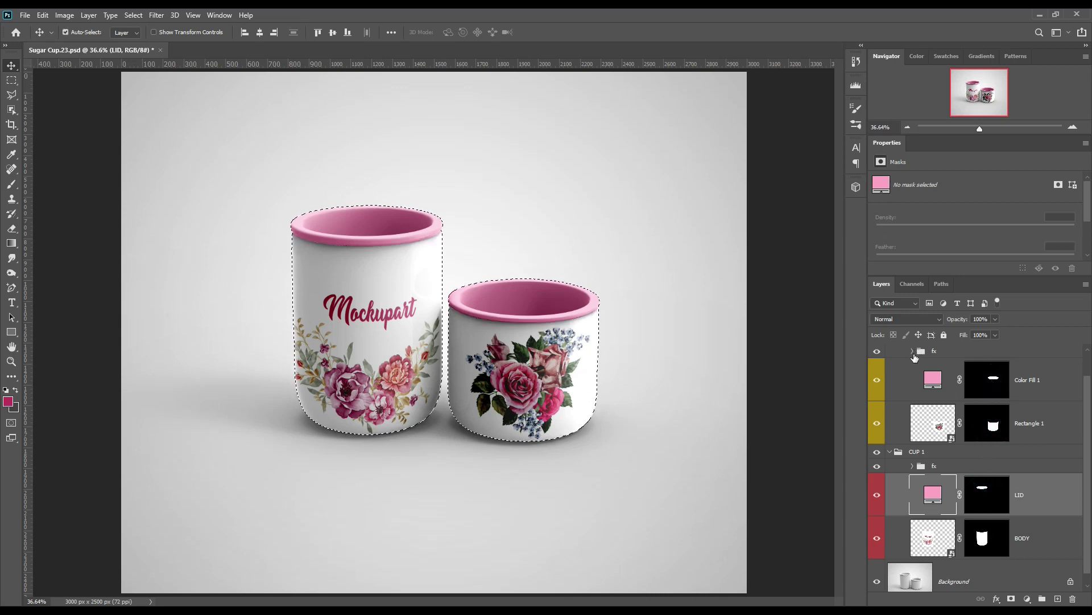
Collapse the CUP 1 and CUP2 groups and invert the selection with the Background layer active
click(890, 451)
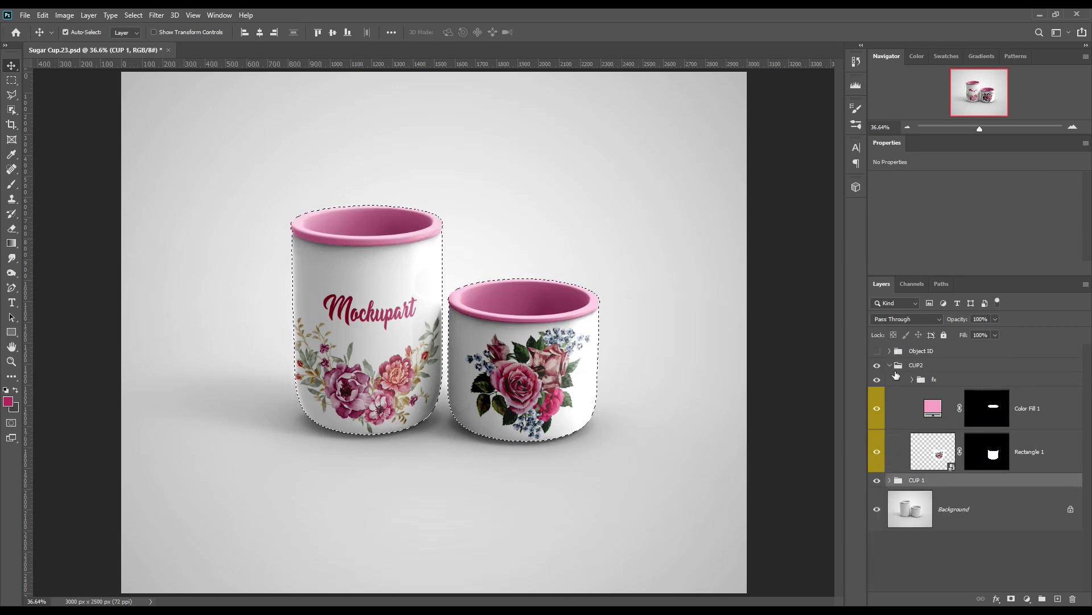
click(890, 364)
click(966, 410)
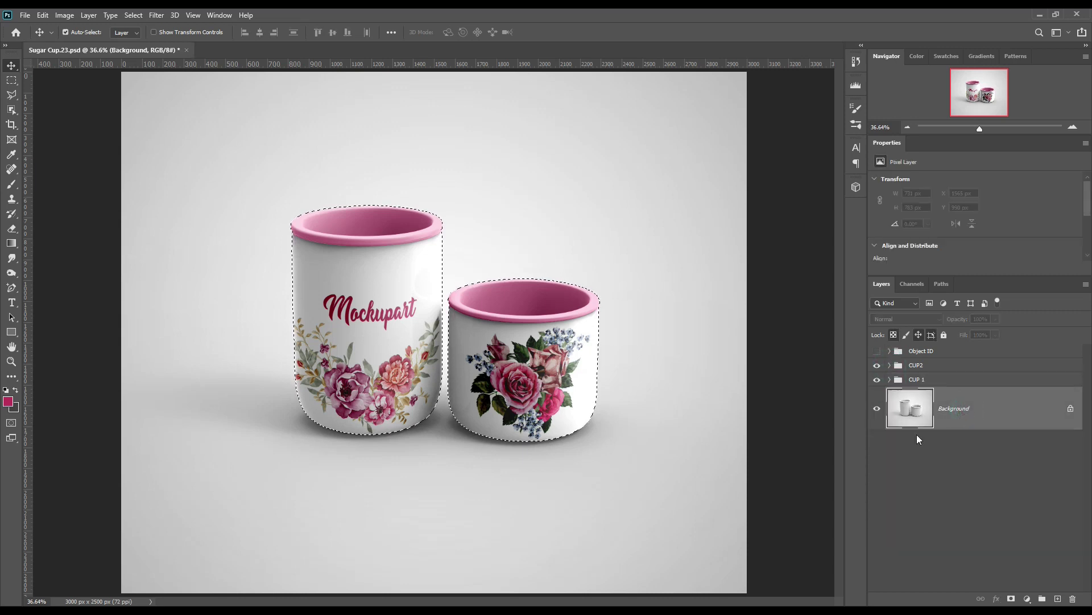
click(140, 16)
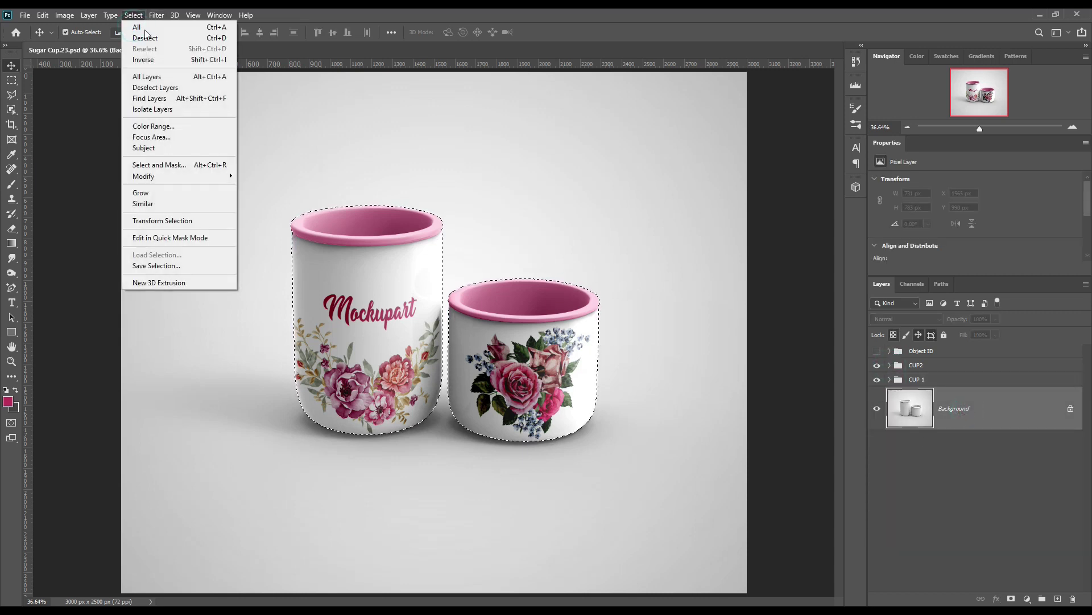
click(153, 60)
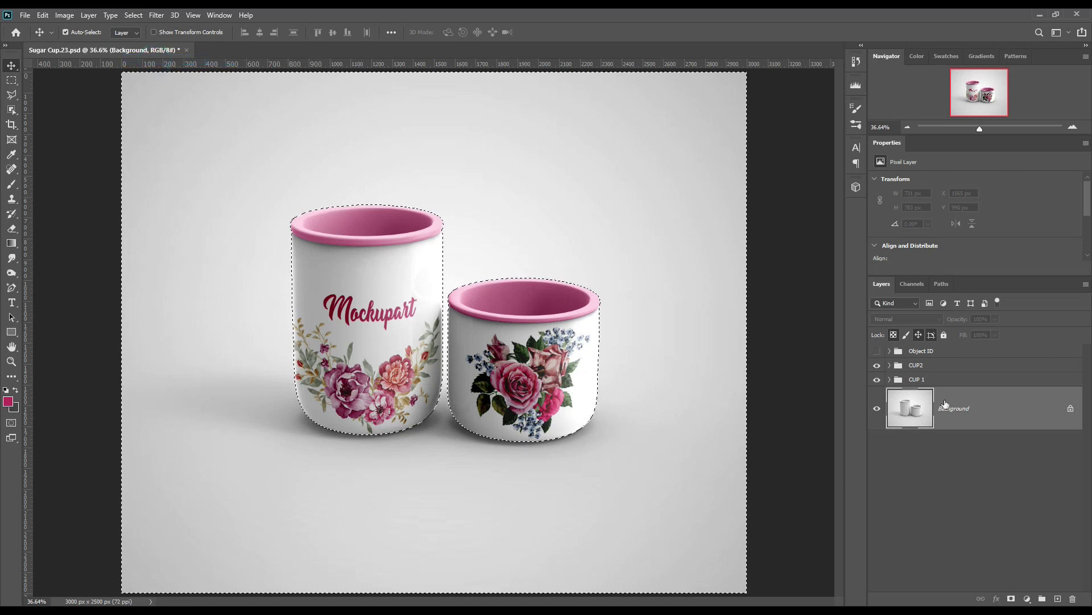
Add a solid colour fill of fea7c6 over the area around the cups and set its blend mode to Linear Burn
click(1028, 599)
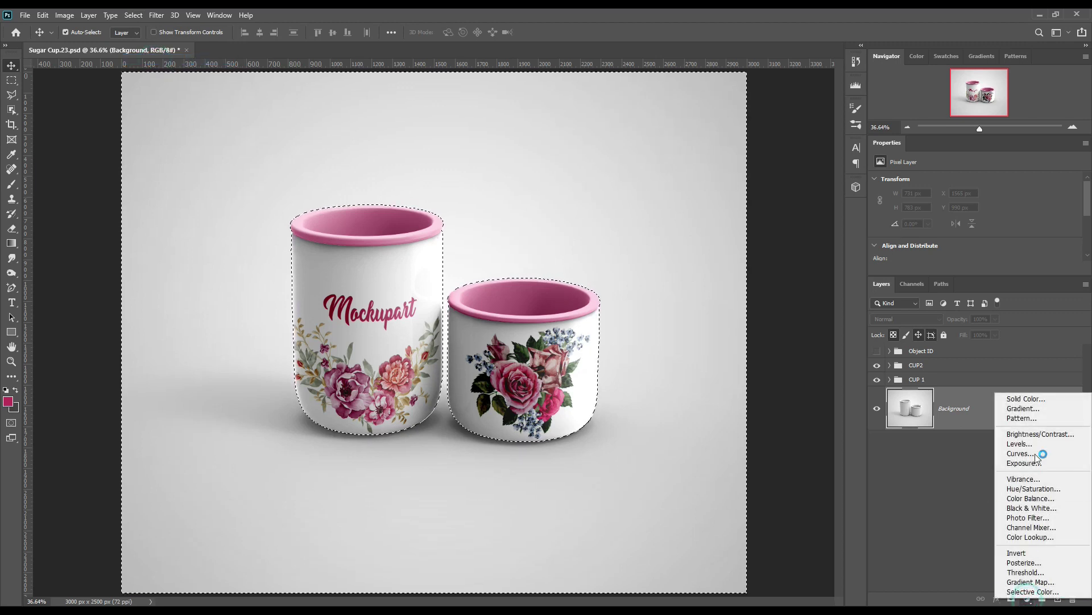
click(1033, 400)
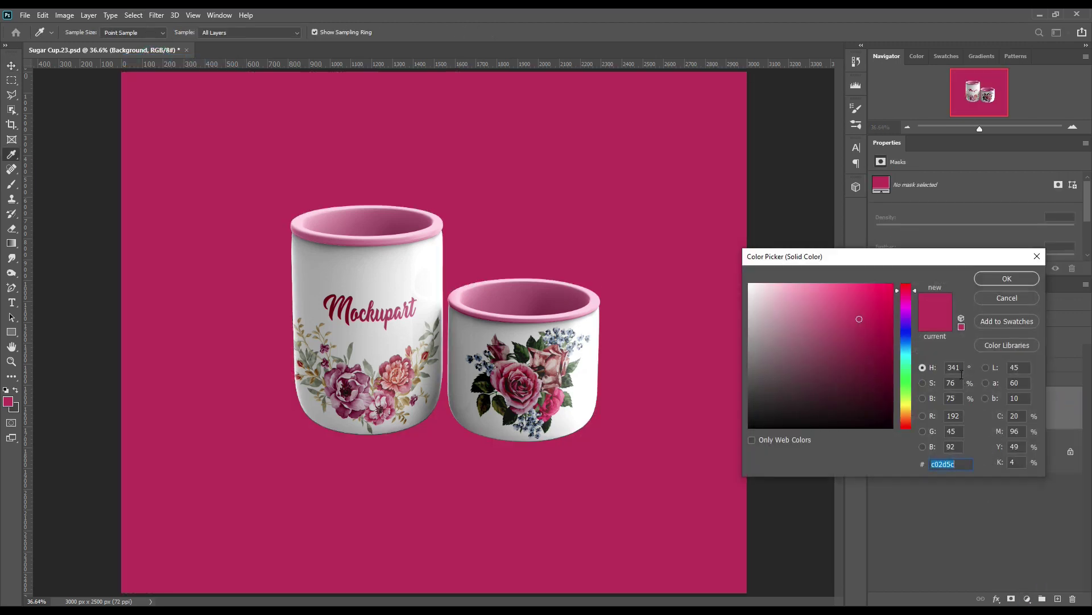
text(fea7c6)
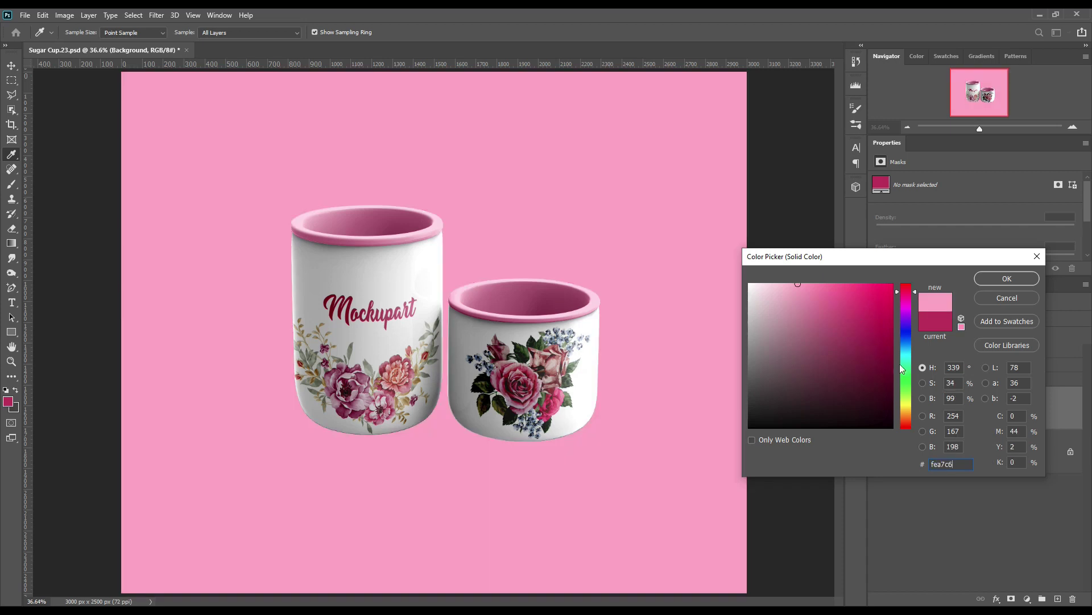
click(1007, 279)
click(917, 319)
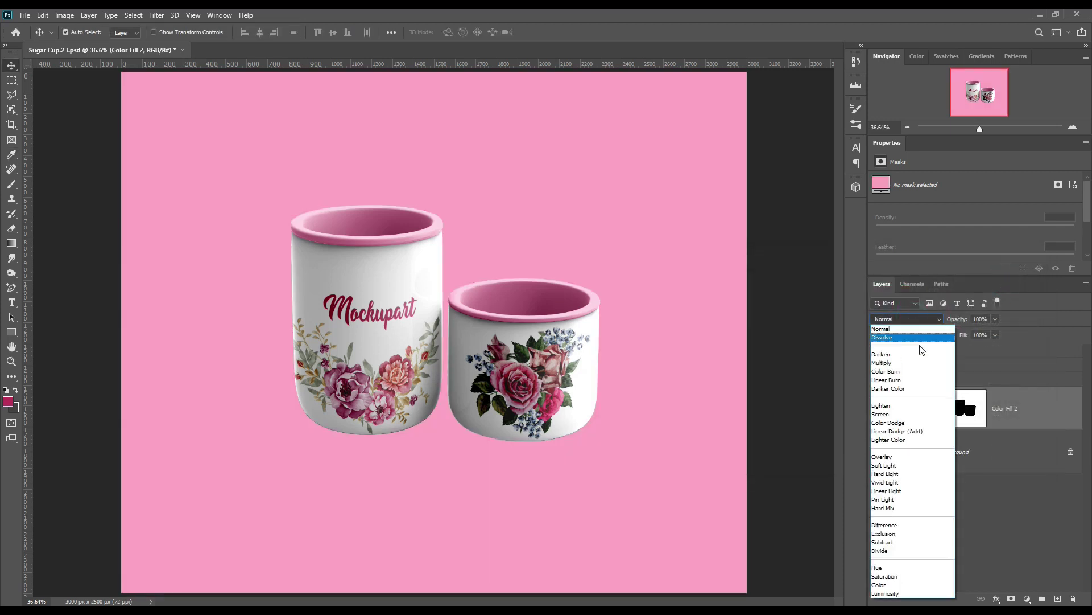
click(910, 380)
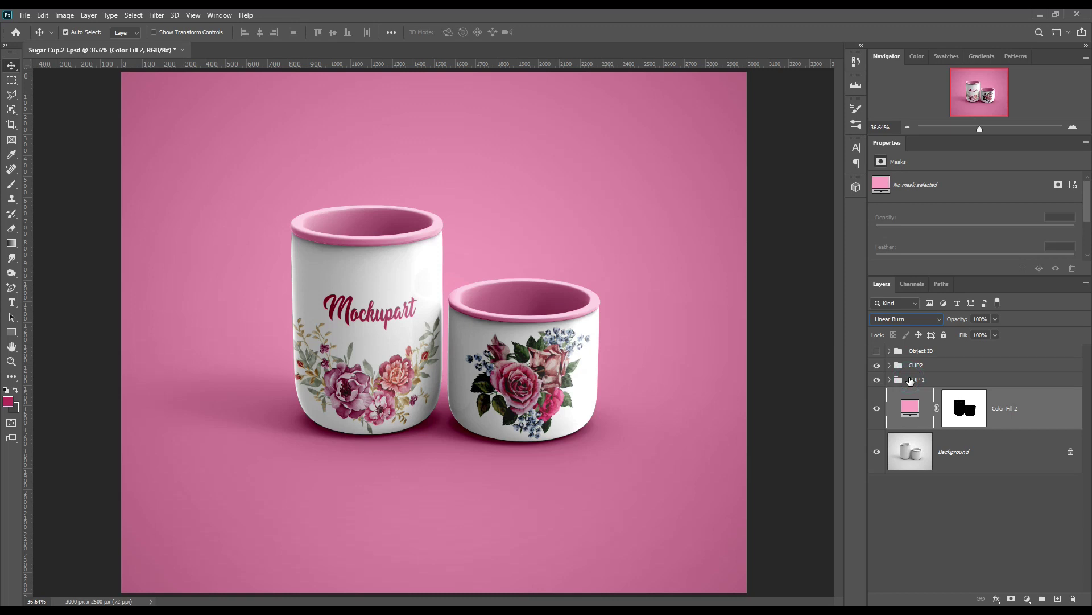
Lighten the backdrop's colour fill to a softer pink, about ffbcd4, and deselect the layer
double_click(912, 408)
mouse_move(800, 287)
mouse_down()
mouse_move(763, 280)
mouse_move(781, 279)
mouse_up()
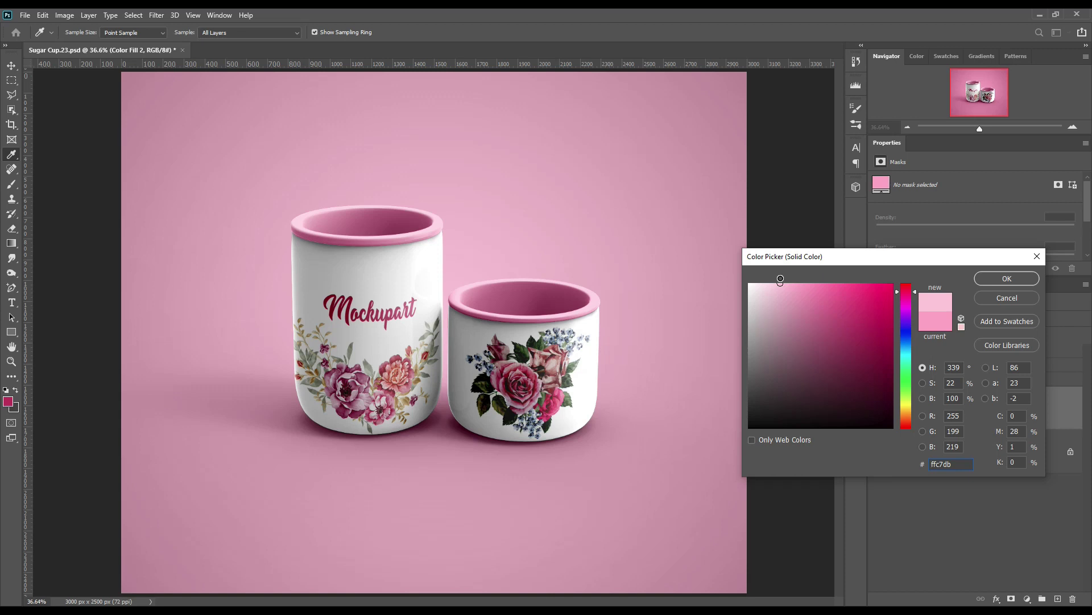
mouse_move(780, 283)
mouse_down()
mouse_move(738, 295)
mouse_move(736, 311)
mouse_move(788, 275)
mouse_up()
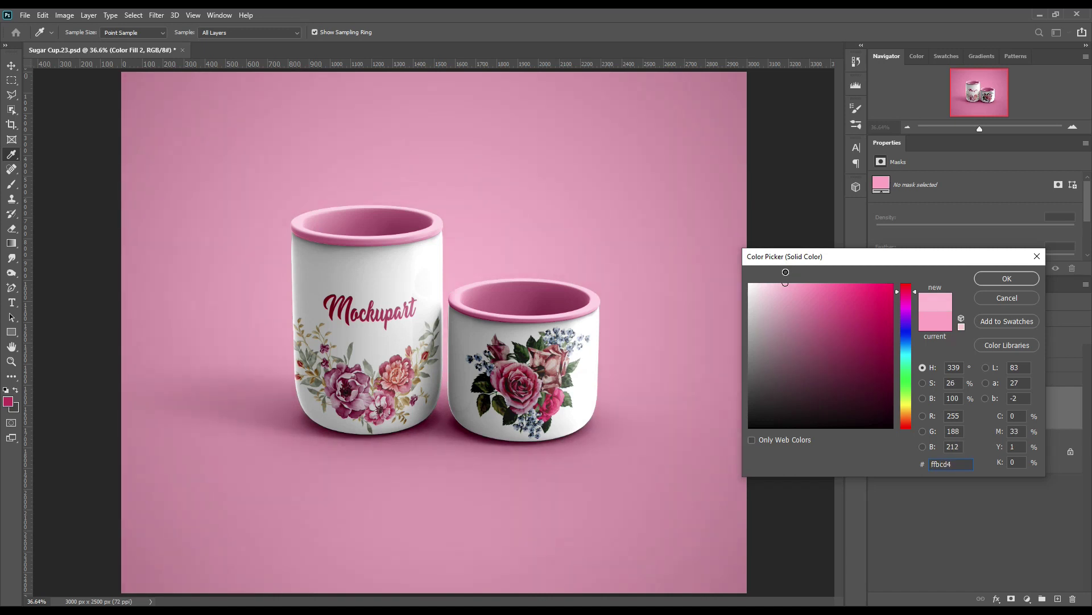
drag(785, 272, 784, 272)
click(1006, 278)
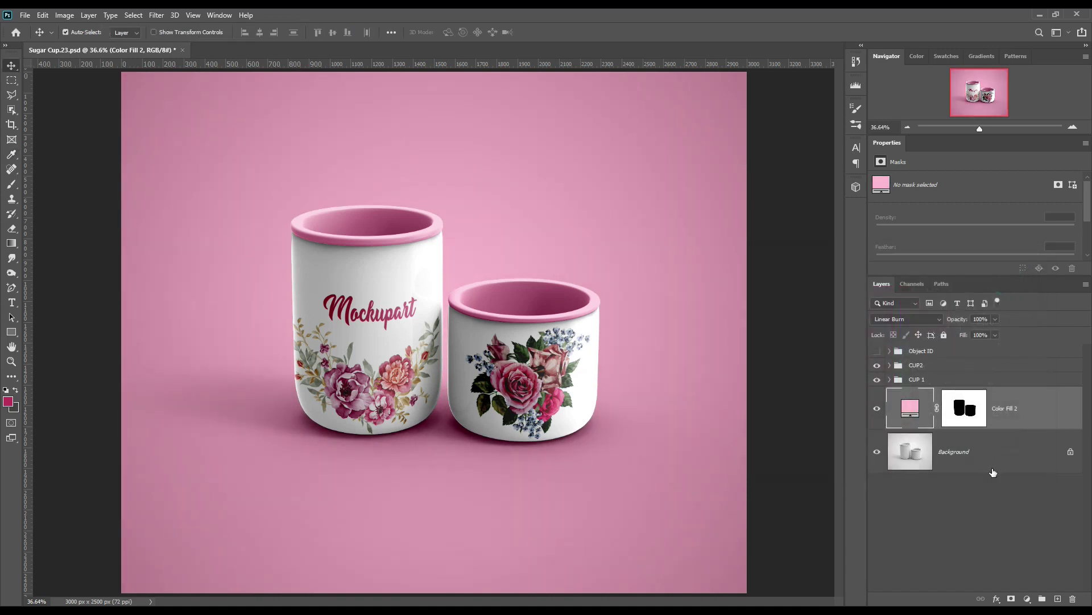
click(993, 494)
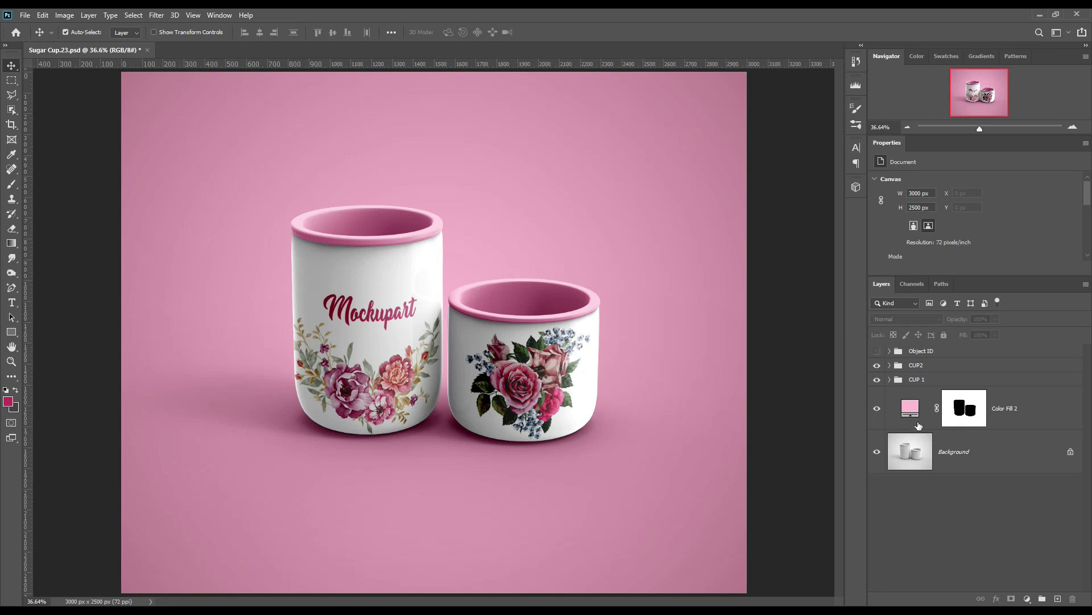
Label the backdrop's colour fill layer red and deselect it
right_click(1013, 406)
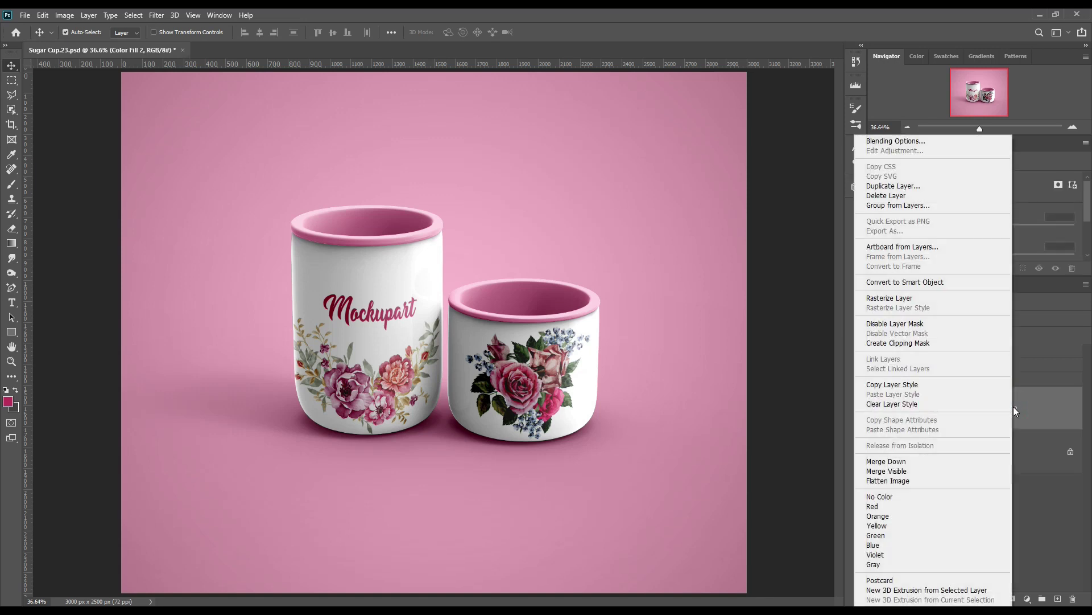
click(899, 507)
click(990, 507)
Compare the scene with and without the backdrop's colour fill layer
click(876, 410)
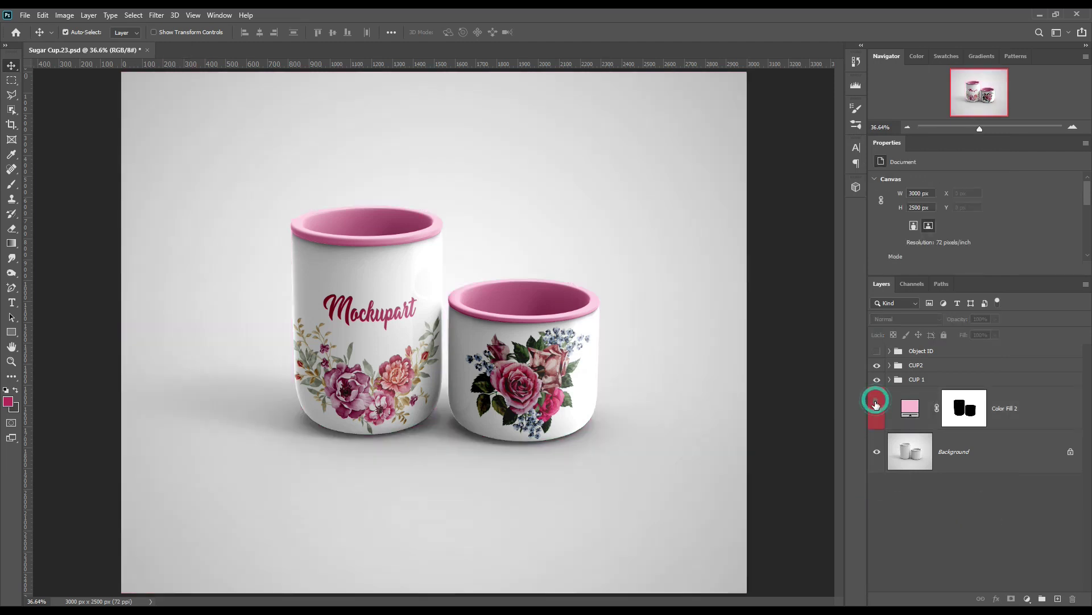
click(876, 409)
click(877, 409)
click(877, 409)
Set the backdrop's colour fill to white, ffffff
click(911, 407)
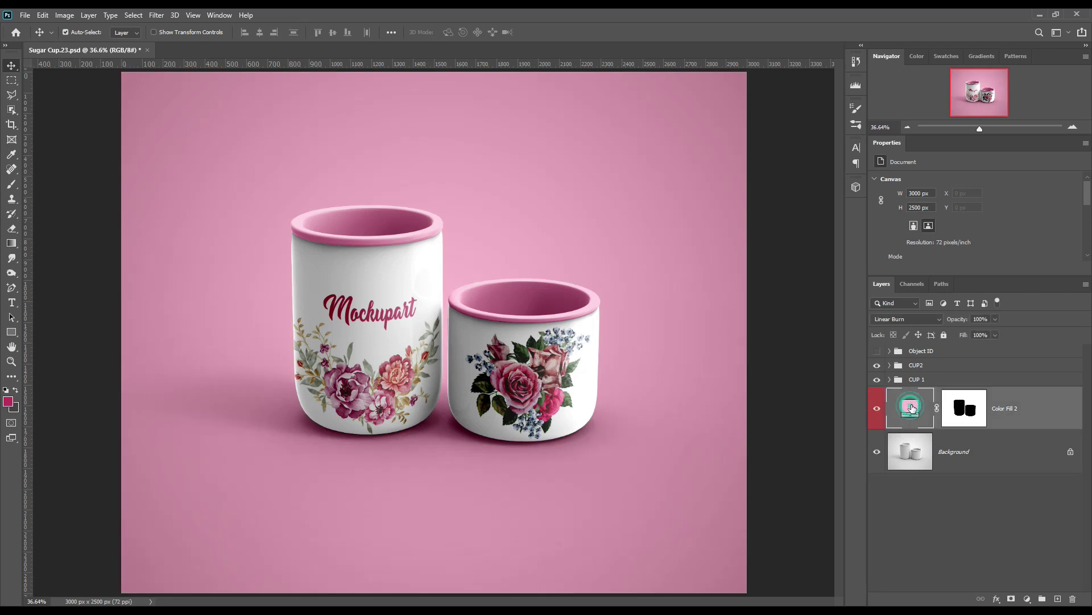
double_click(911, 407)
mouse_move(789, 295)
mouse_down()
mouse_move(734, 279)
mouse_move(738, 297)
mouse_move(745, 272)
mouse_up()
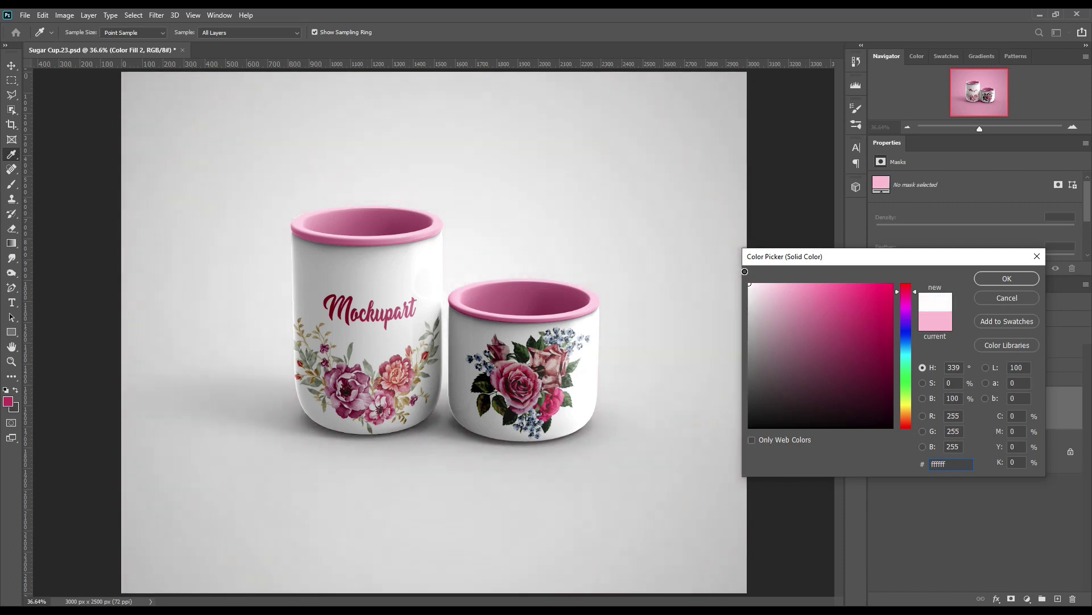
click(1006, 282)
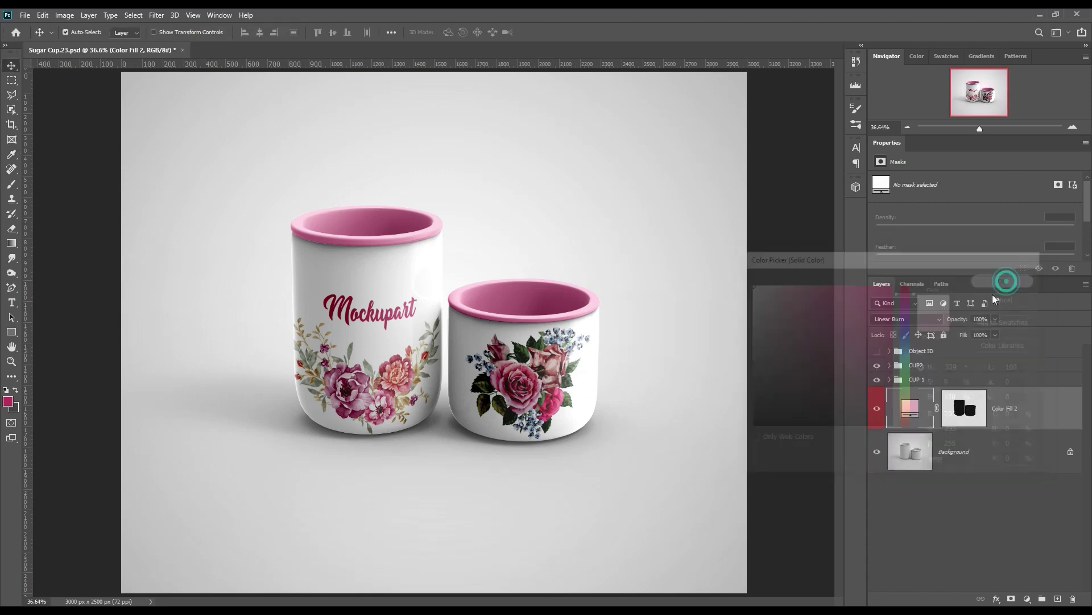
Compare the mockup with the CUP 1 and CUP2 groups hidden and shown in turn
click(1024, 451)
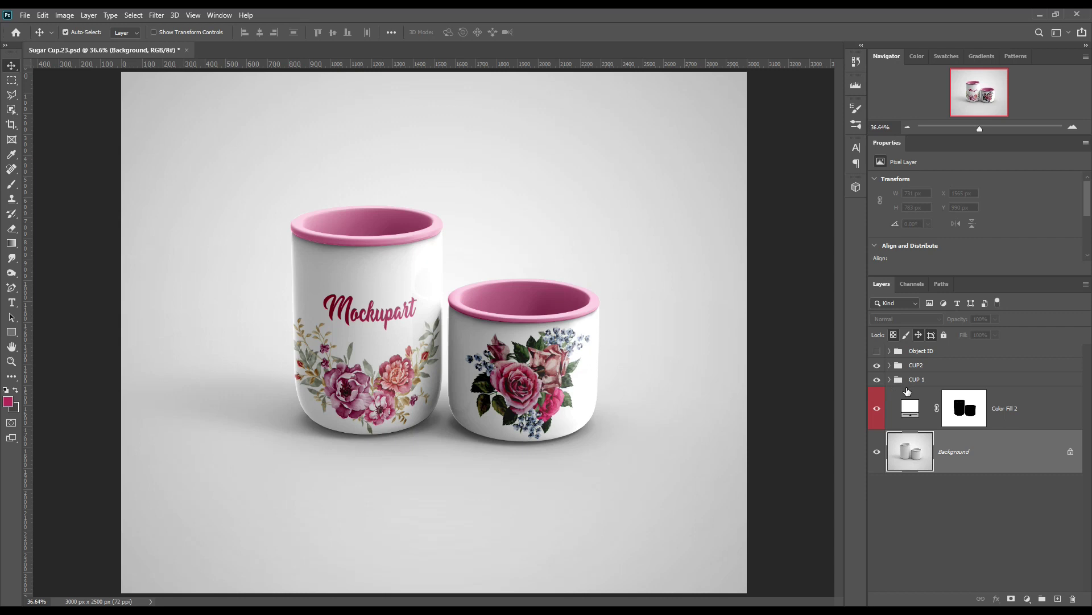
click(876, 380)
click(877, 380)
click(877, 365)
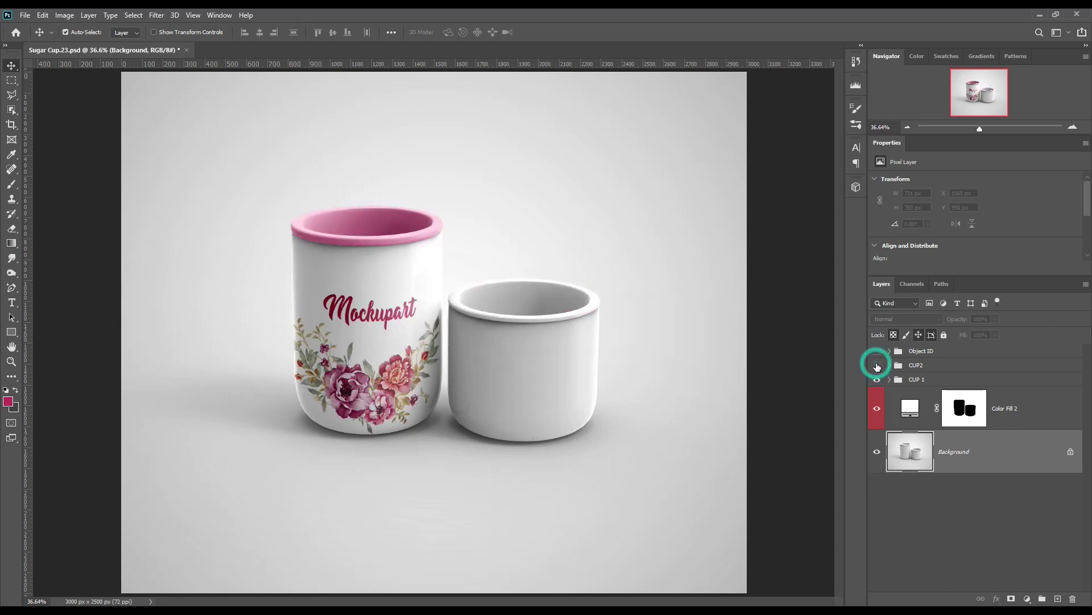
click(877, 365)
click(964, 518)
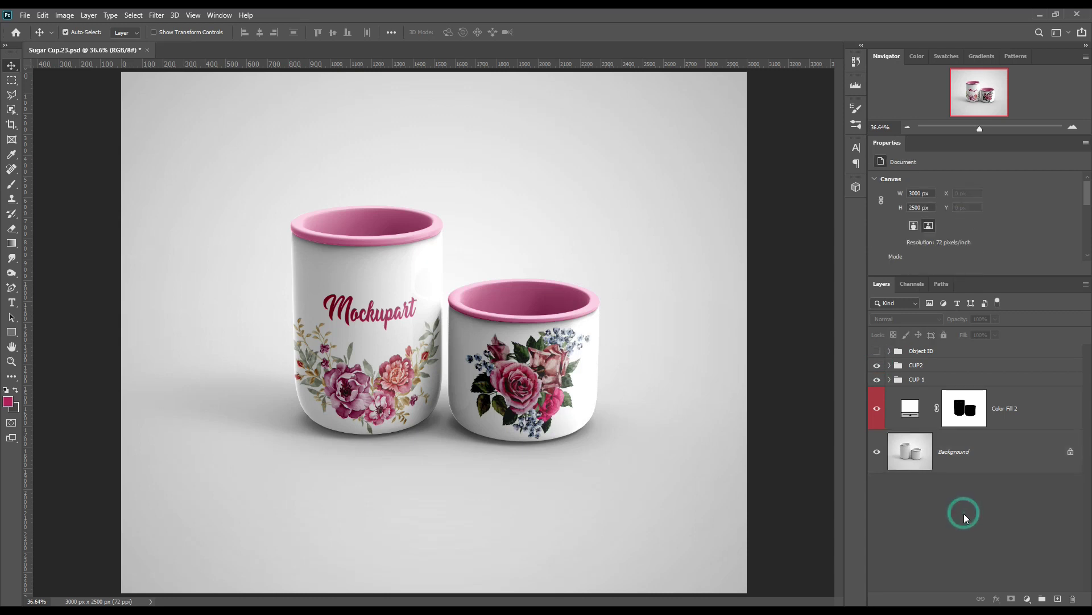